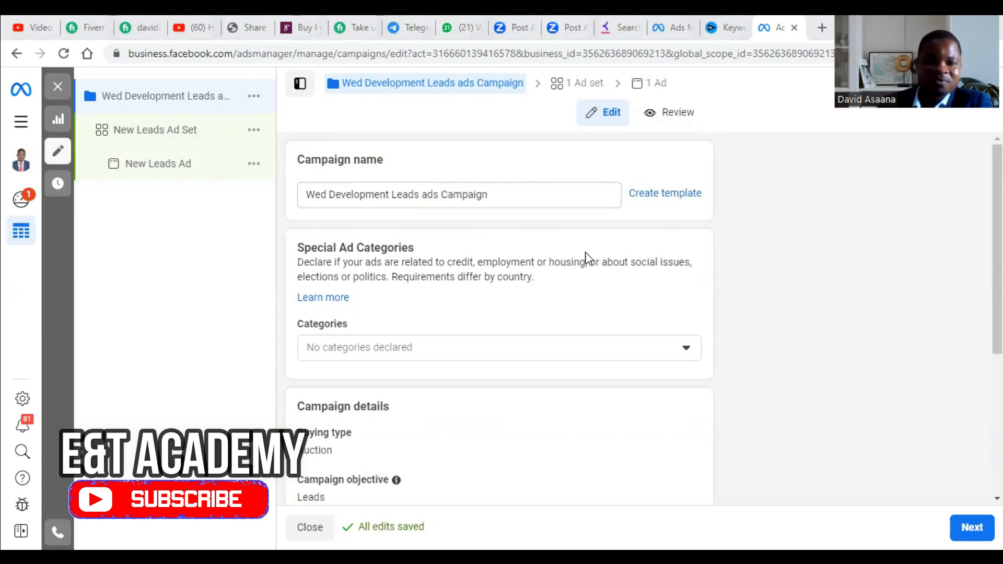
Review the campaign-level settings, including details, A/B test and campaign budget, and continue to the ad set settings.
scroll(672, 261, "down", 4)
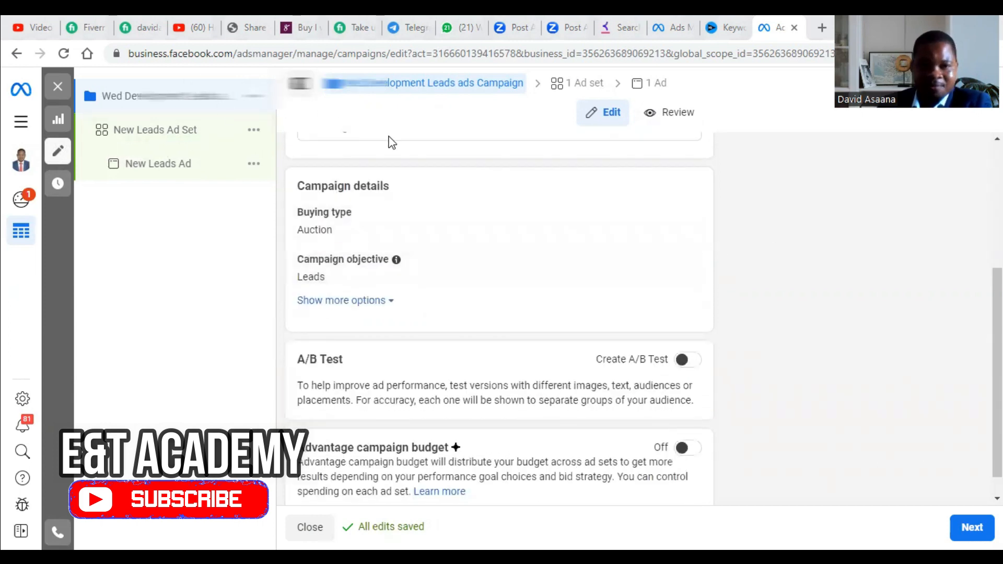
scroll(782, 212, "up", 4)
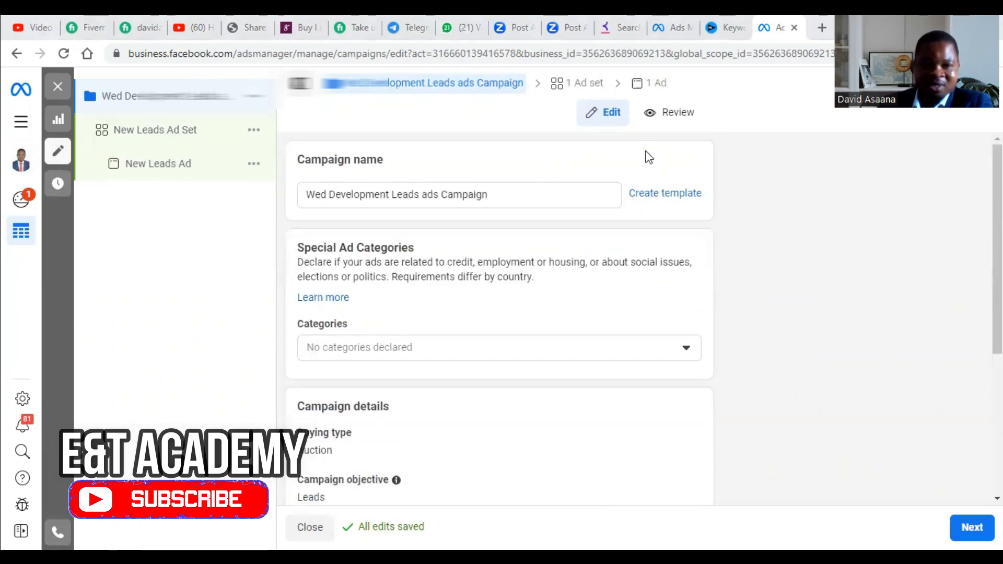
scroll(935, 282, "down", 4)
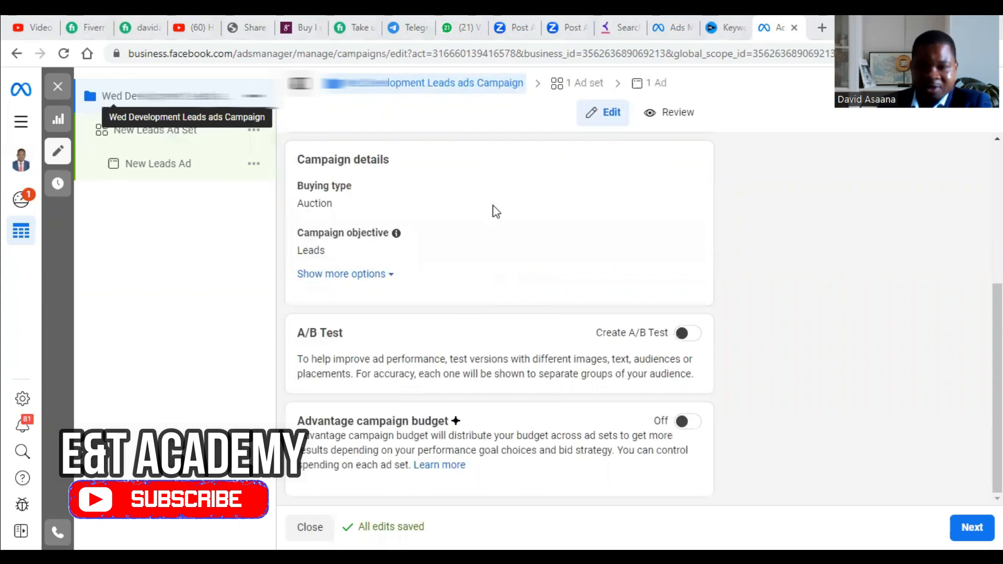
left_click(967, 525)
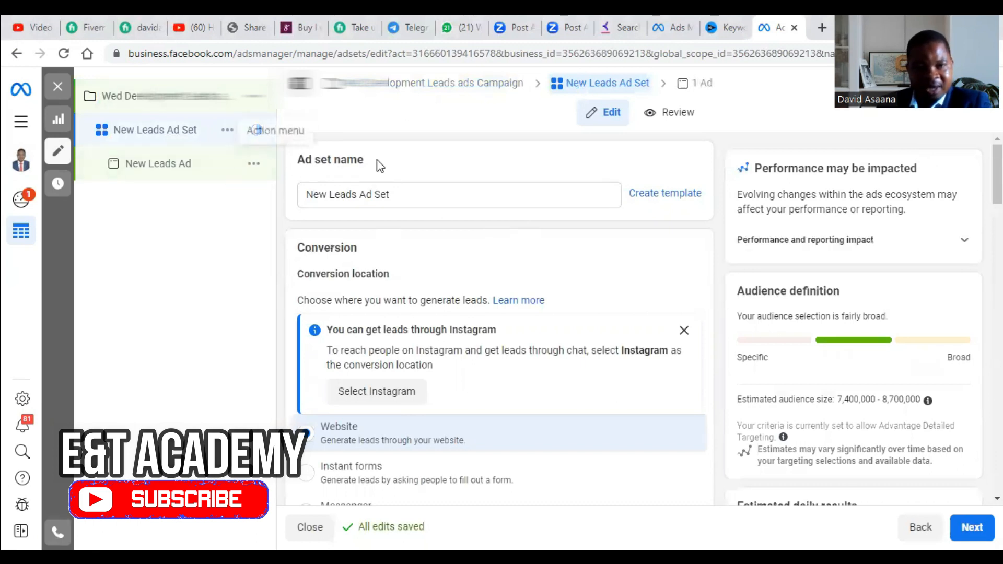
left_click(119, 102)
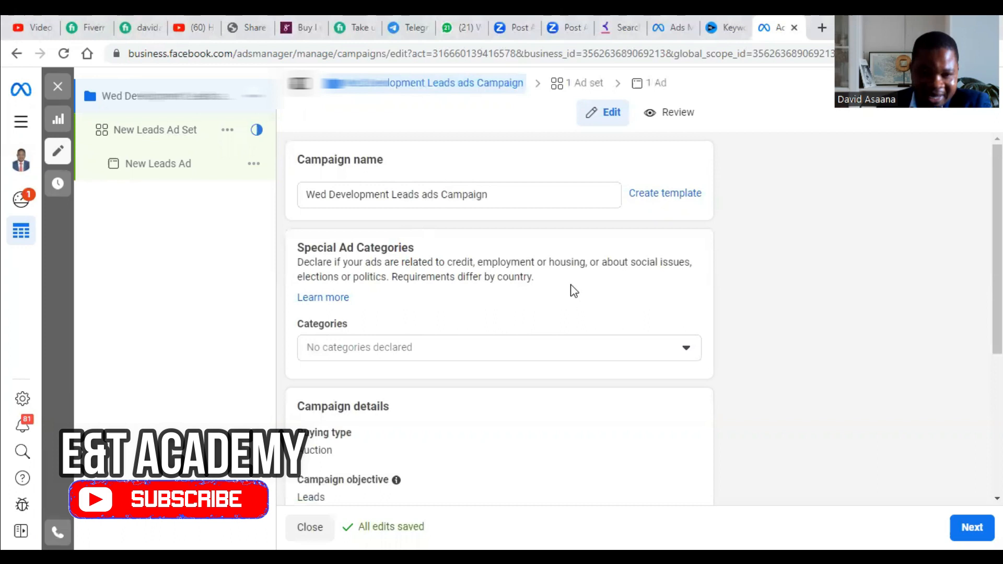
scroll(574, 294, "down", 5)
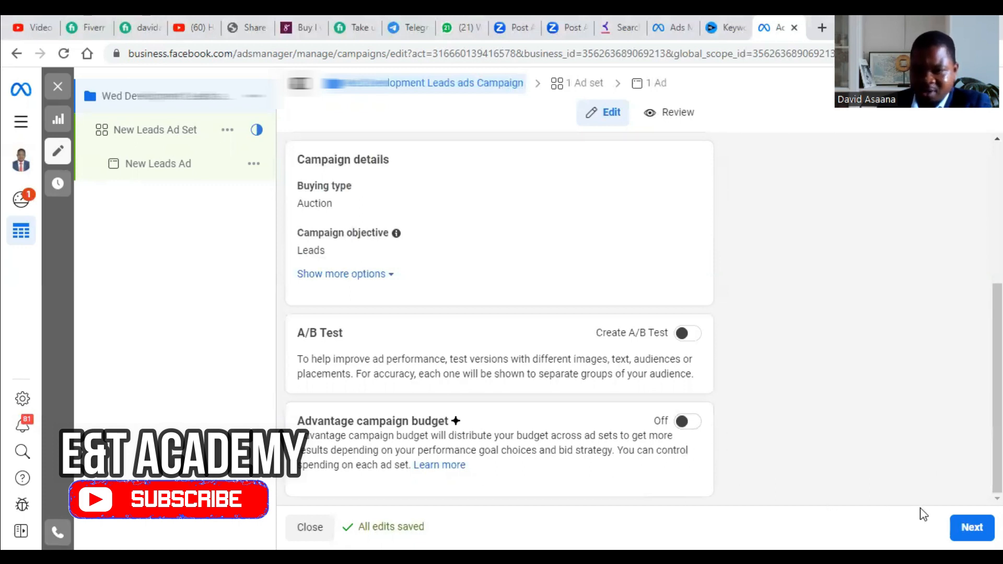
left_click(971, 527)
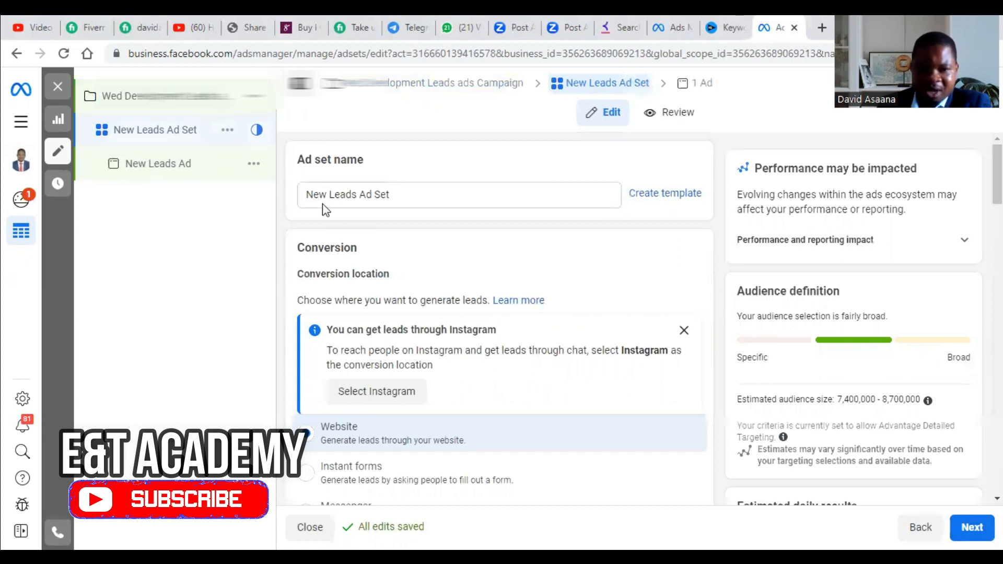
Choose Instant forms as the ad set's conversion location.
scroll(387, 157, "down", 2)
scroll(431, 197, "up", 2)
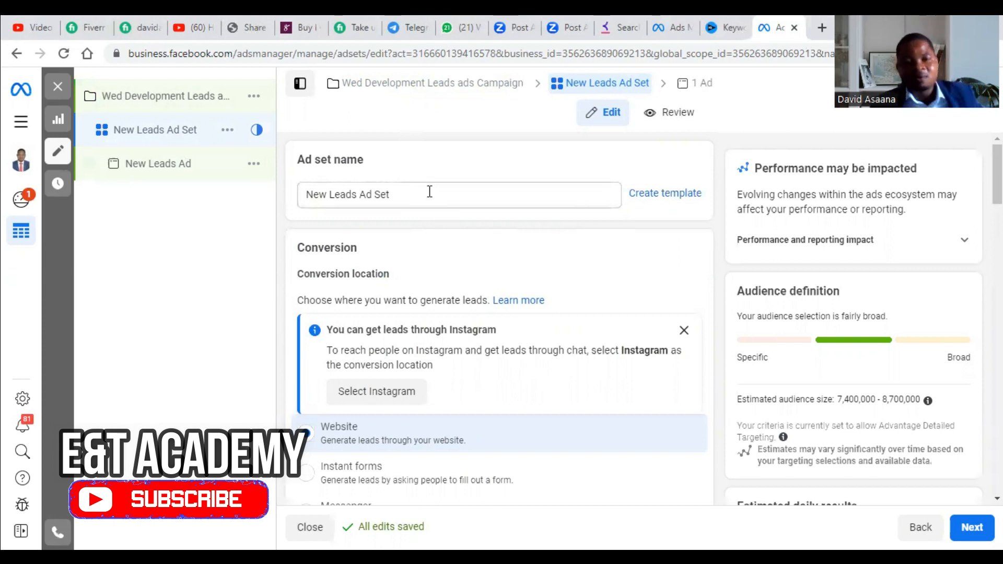
scroll(439, 192, "down", 8)
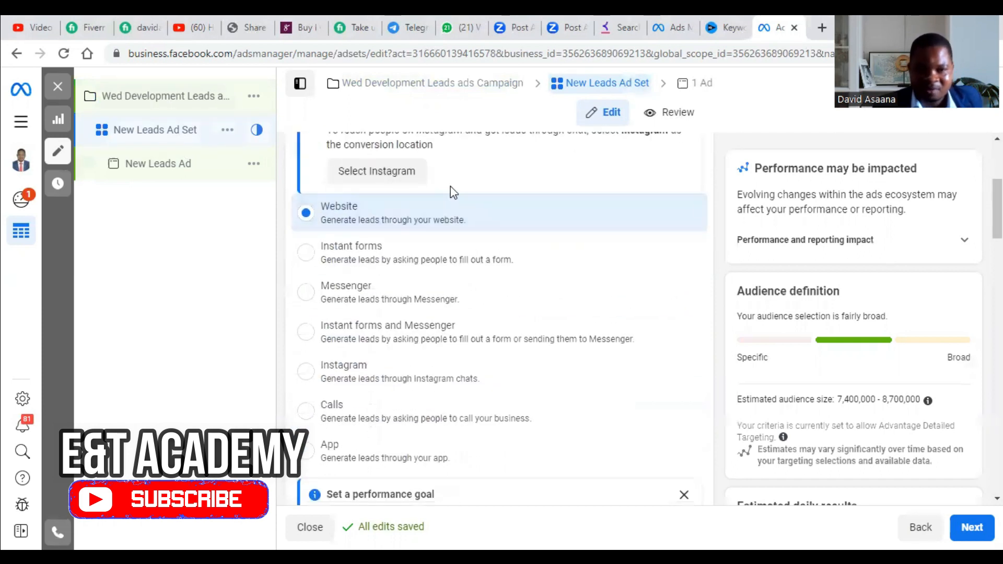
scroll(426, 228, "up", 6)
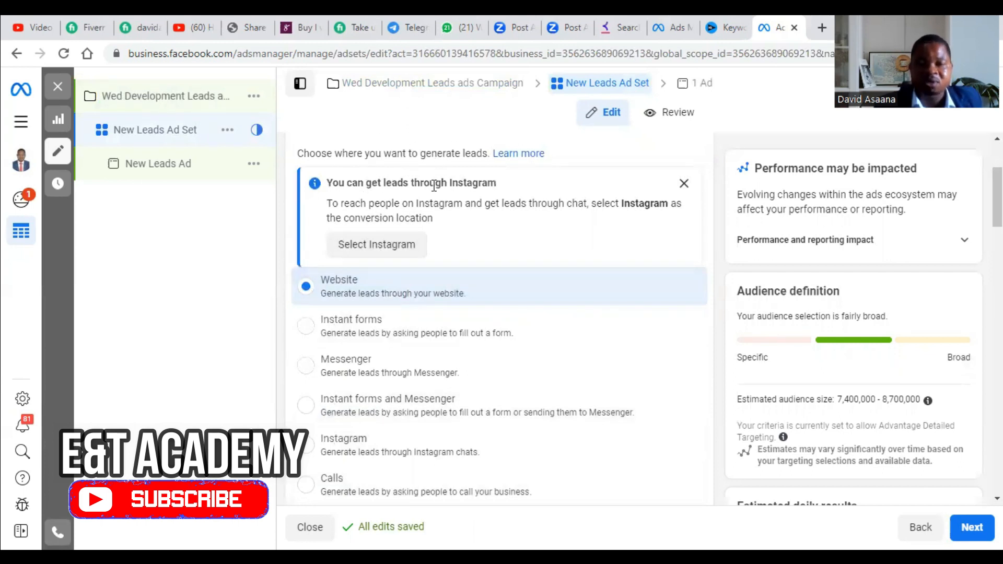
scroll(369, 172, "down", 2)
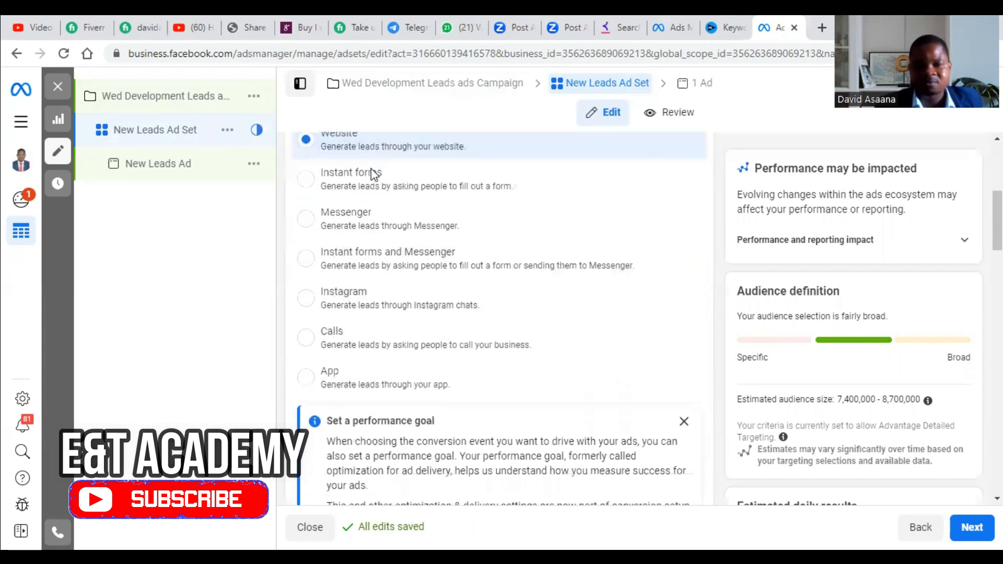
scroll(418, 256, "up", 1)
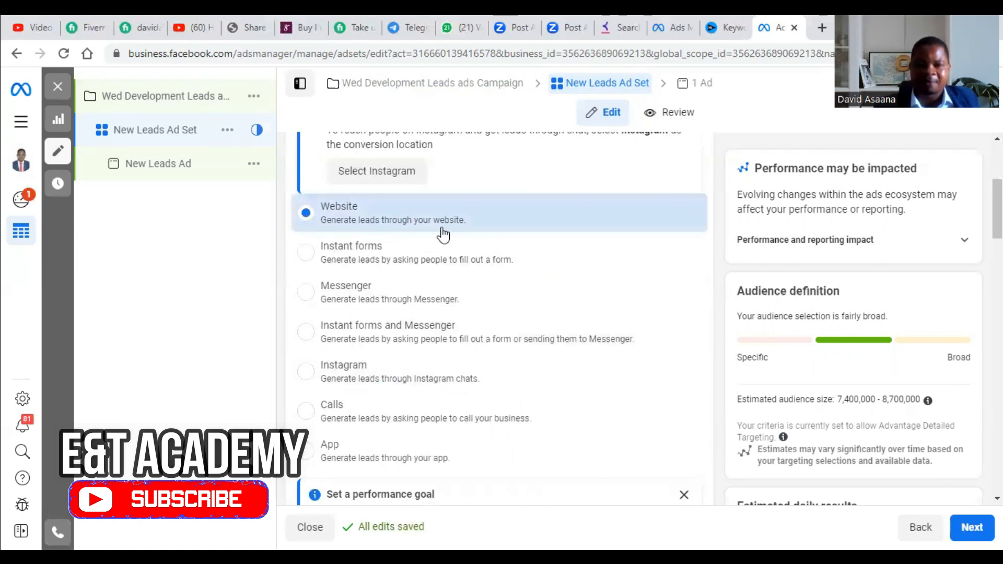
left_click(337, 252)
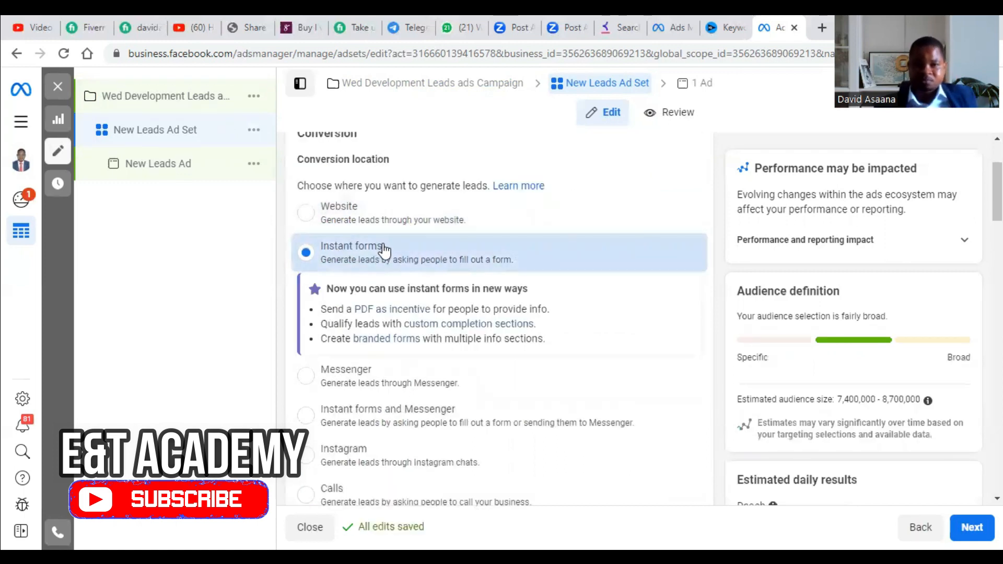
Examine the performance goal section of the ad set and the goal options it offers.
scroll(450, 282, "down", 4)
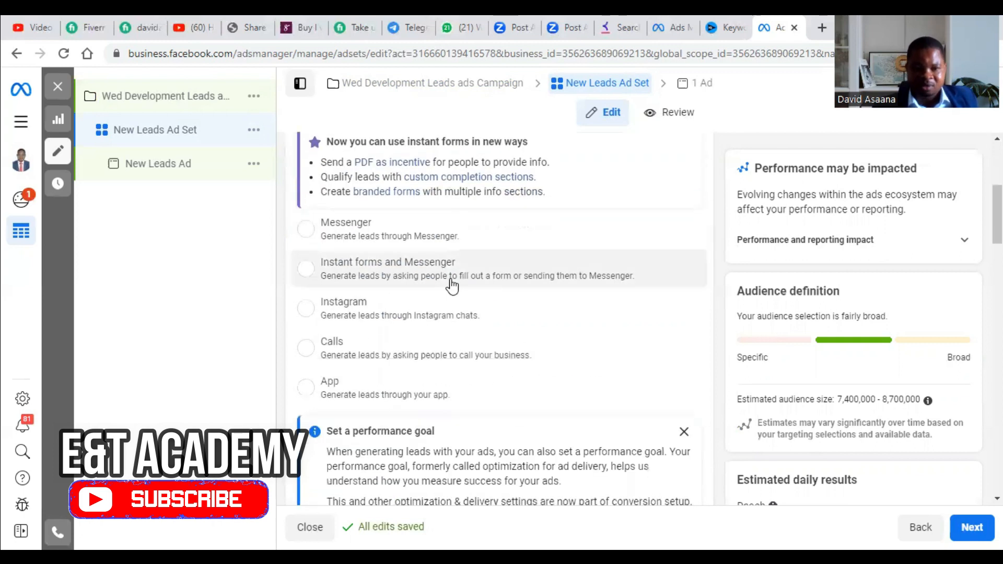
scroll(432, 235, "down", 3)
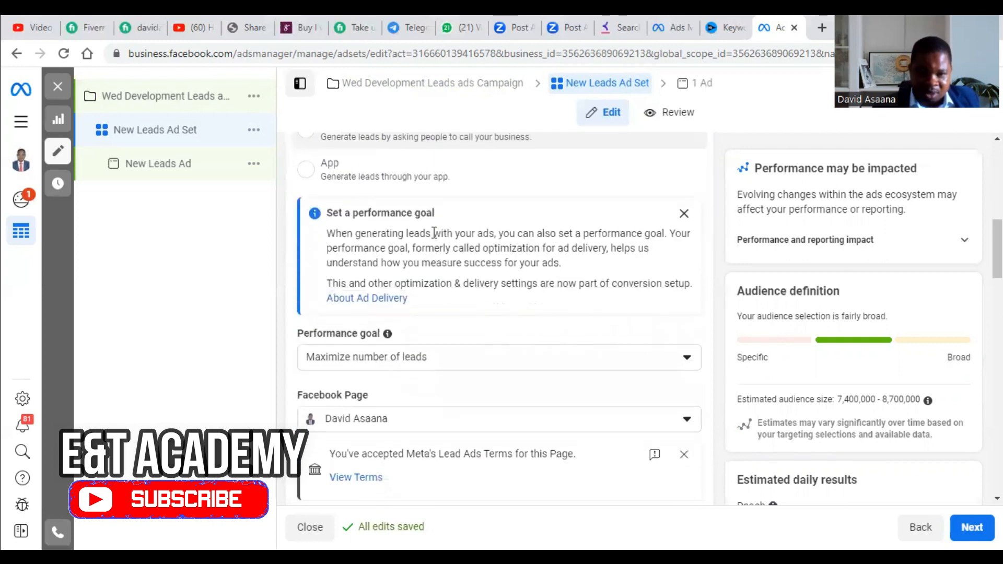
scroll(474, 218, "down", 3)
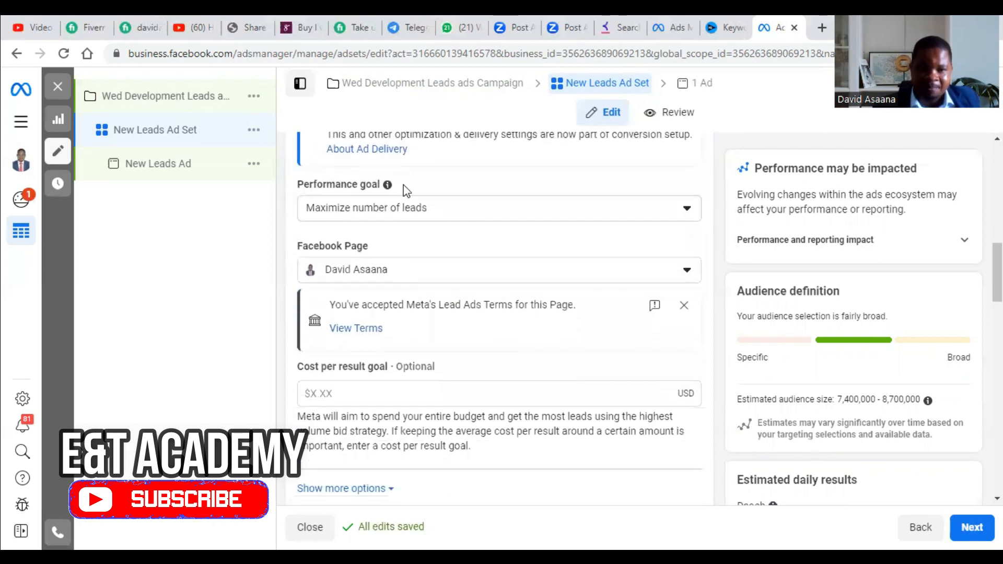
scroll(473, 226, "up", 3)
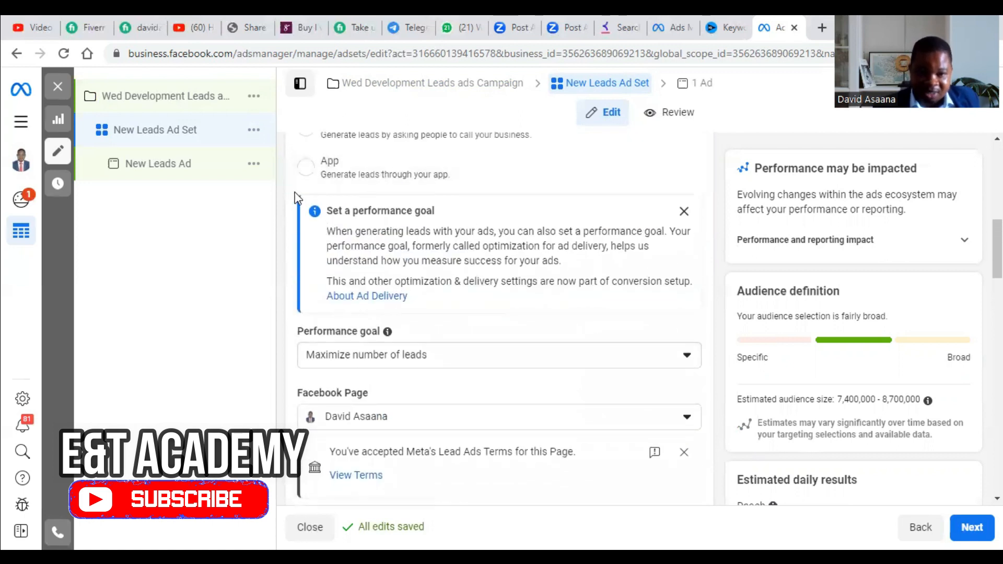
scroll(398, 201, "up", 2)
scroll(404, 432, "down", 2)
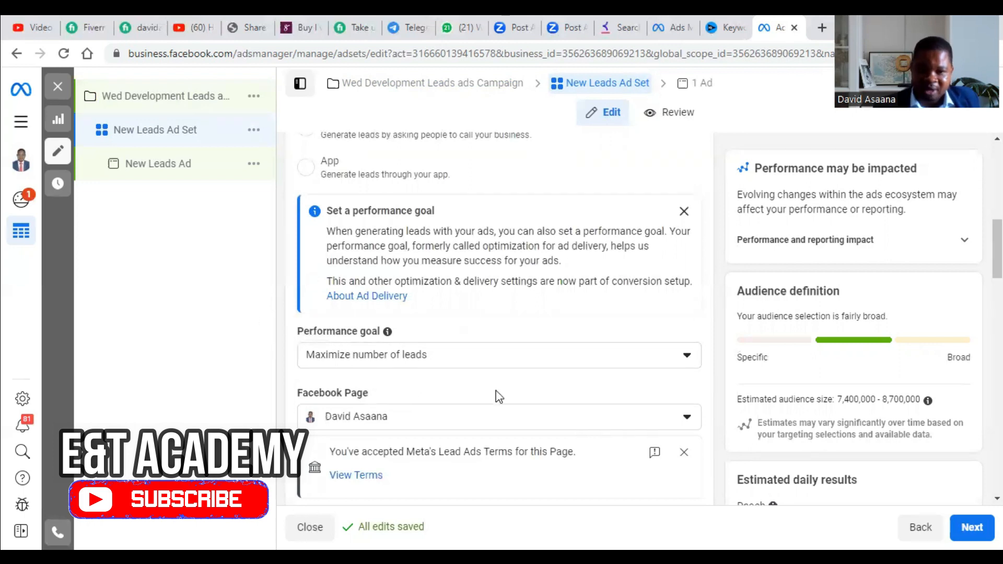
left_click(479, 357)
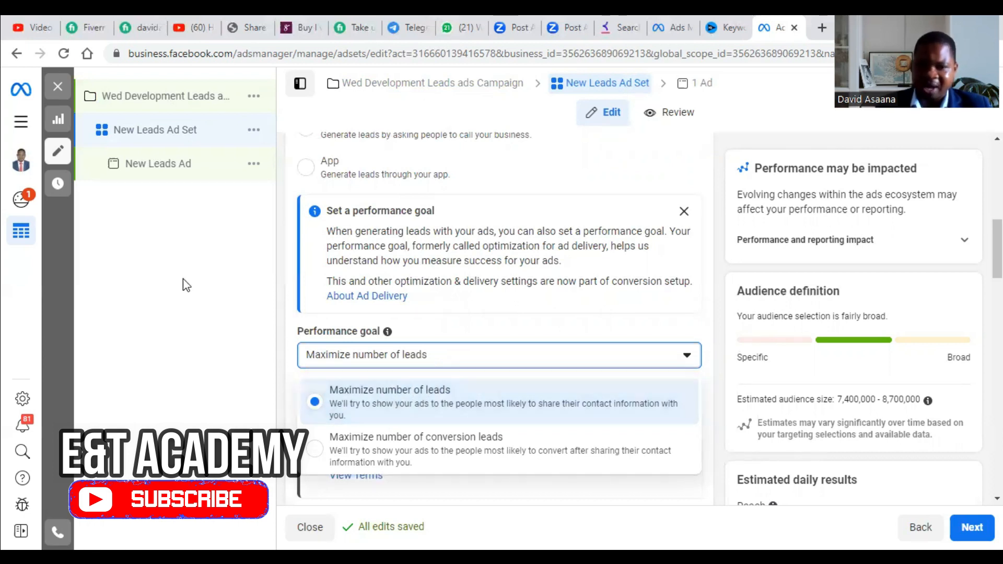
left_click(194, 309)
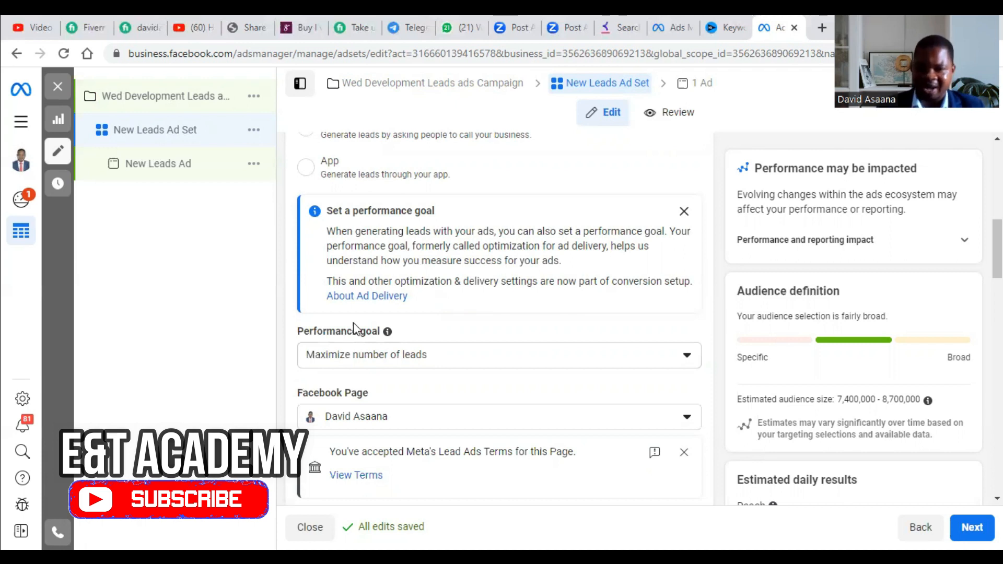
left_click(444, 355)
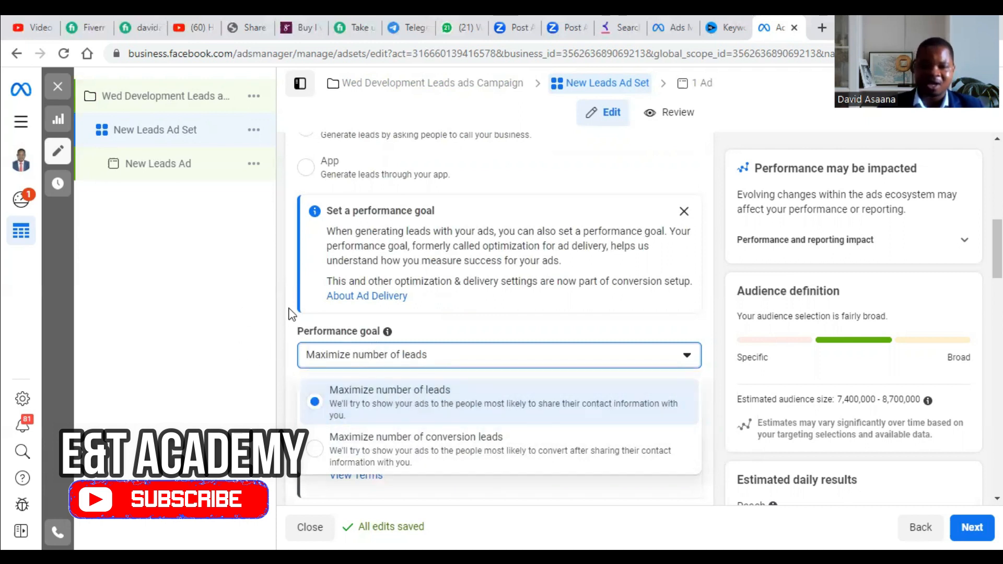
left_click(246, 322)
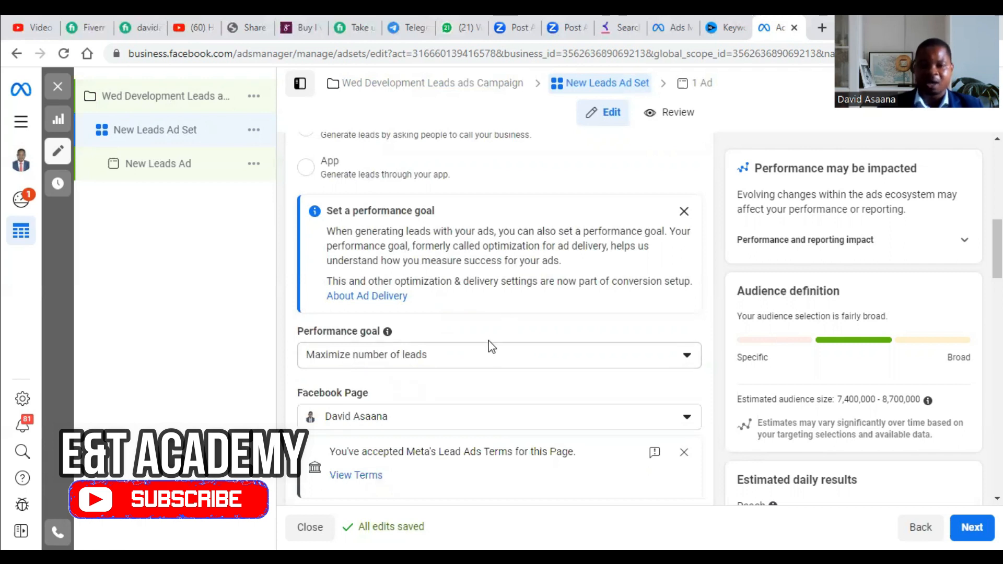
Review the Facebook Page setting and read the explanation of the optional cost per result goal.
scroll(440, 366, "down", 4)
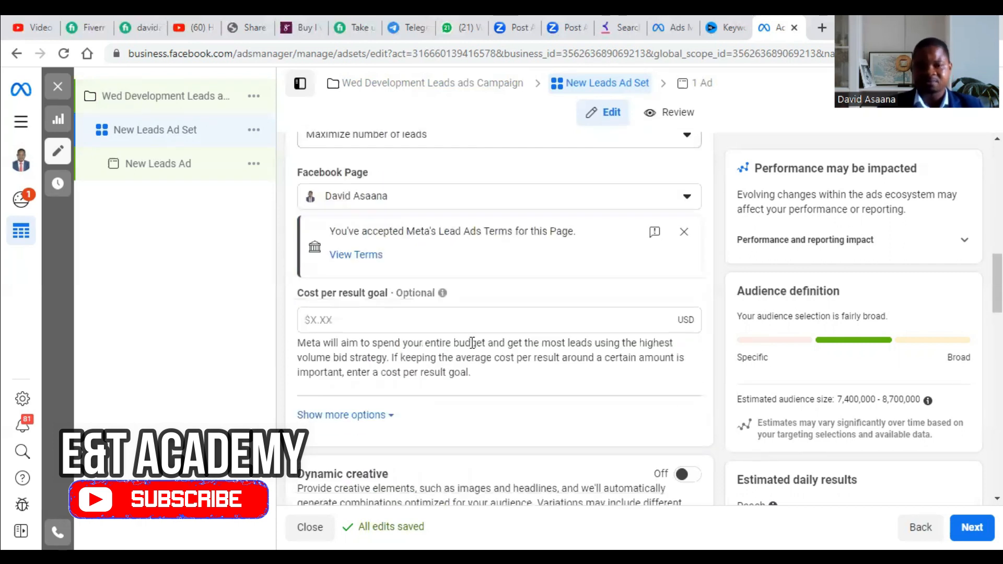
scroll(443, 323, "down", 3)
scroll(447, 321, "up", 3)
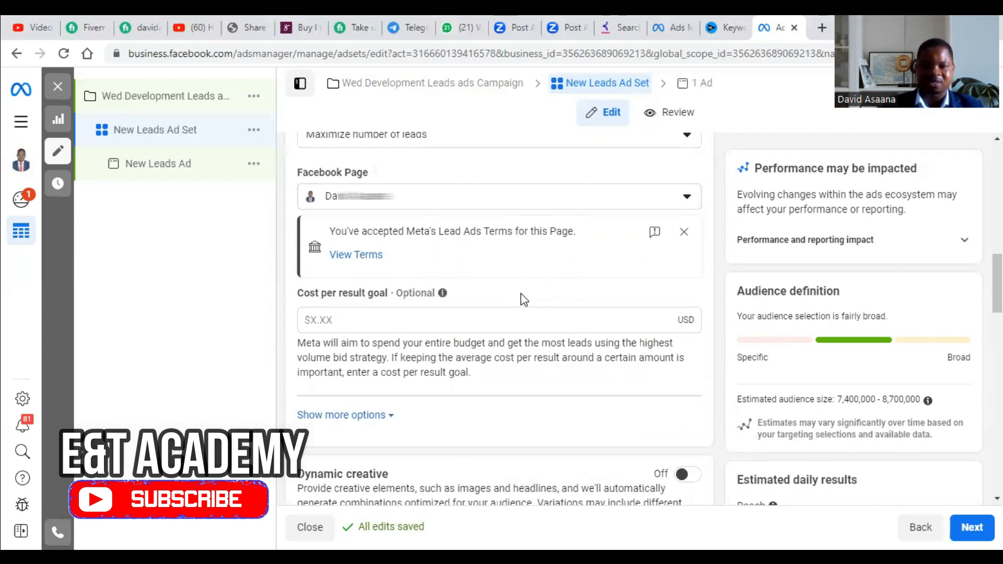
scroll(486, 324, "up", 1)
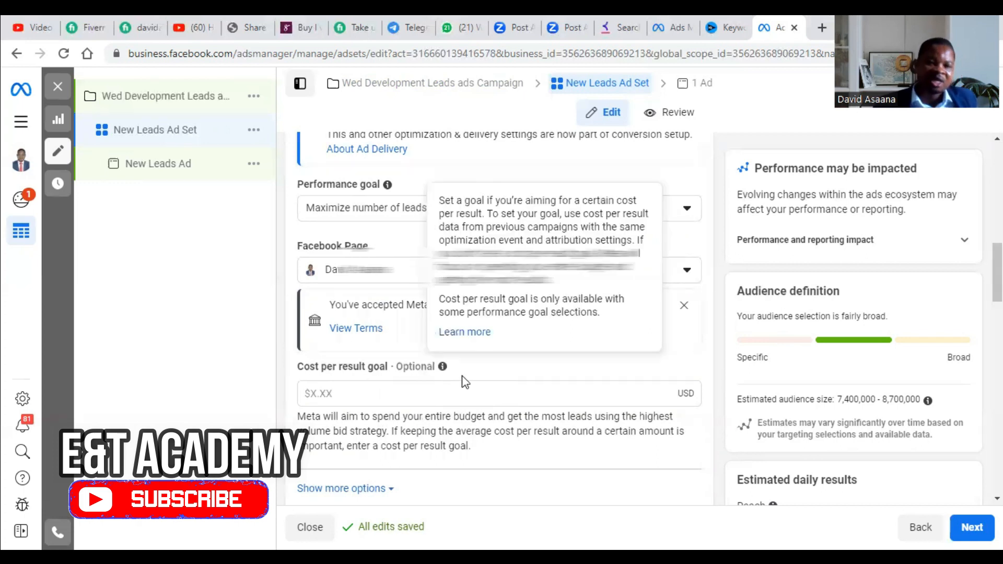
mouse_move(444, 372)
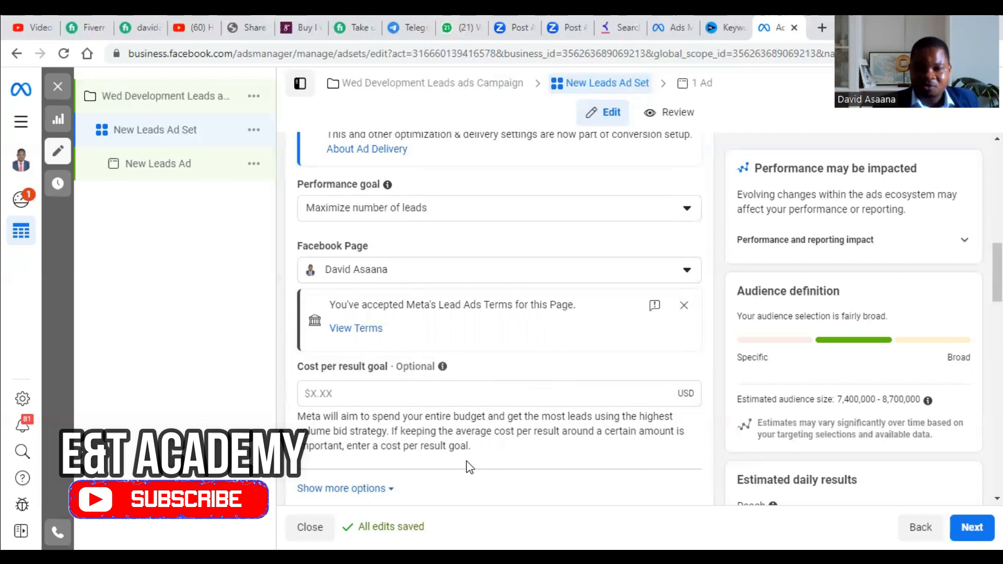
scroll(527, 334, "down", 1)
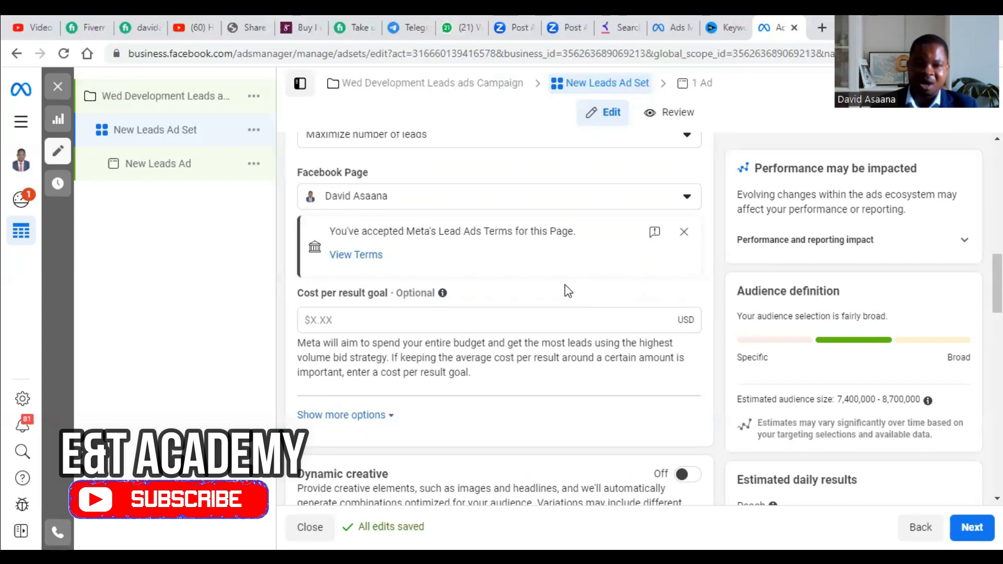
Set the ad set's daily budget to $5.00.
scroll(460, 344, "down", 2)
scroll(430, 374, "down", 4)
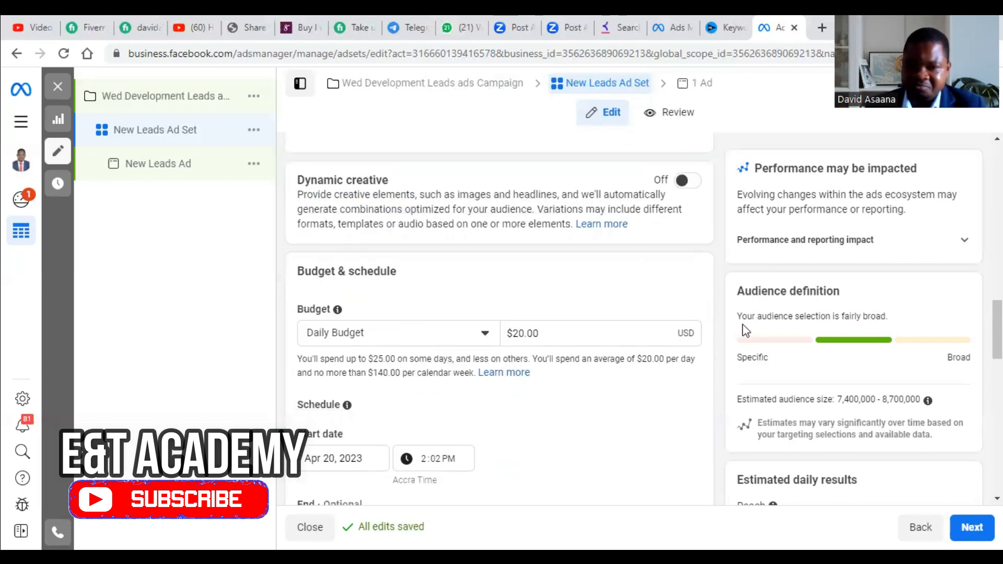
left_click(525, 332)
key("BackSpace")
key("BackSpace")
type("5")
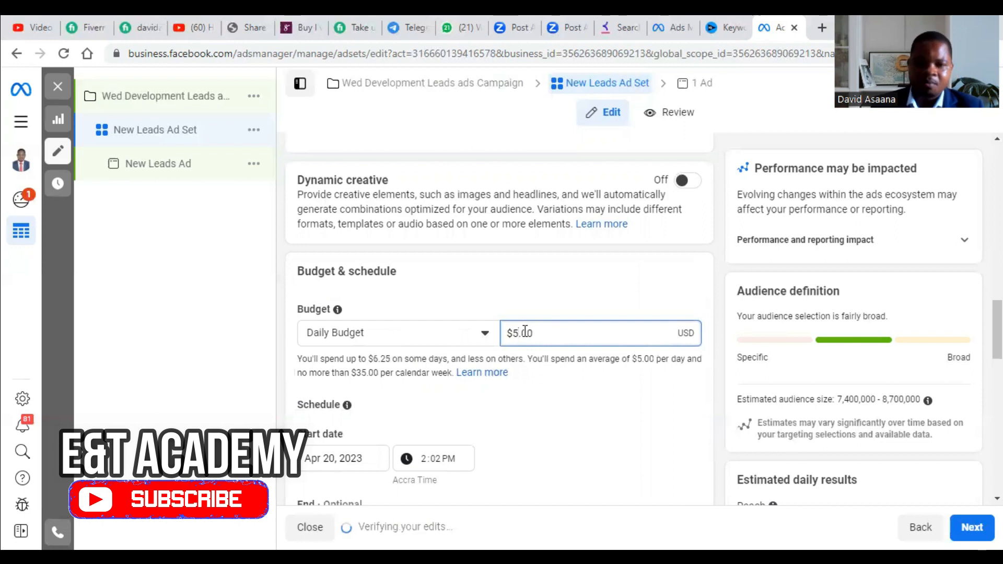
left_click(566, 296)
scroll(567, 303, "down", 1)
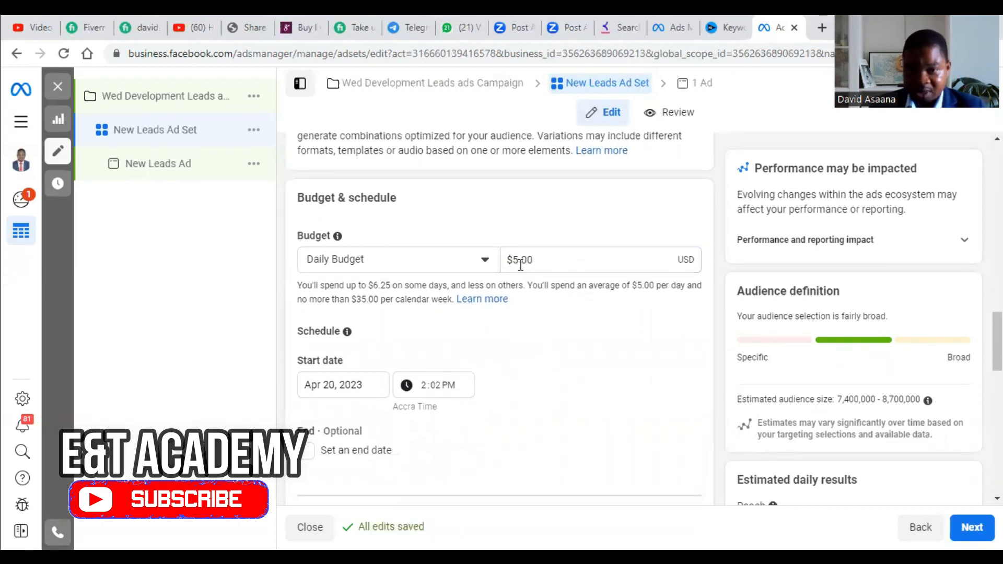
Enable an end date for the ad set schedule and set it to April 28, 2023.
scroll(329, 357, "down", 1)
left_click(306, 377)
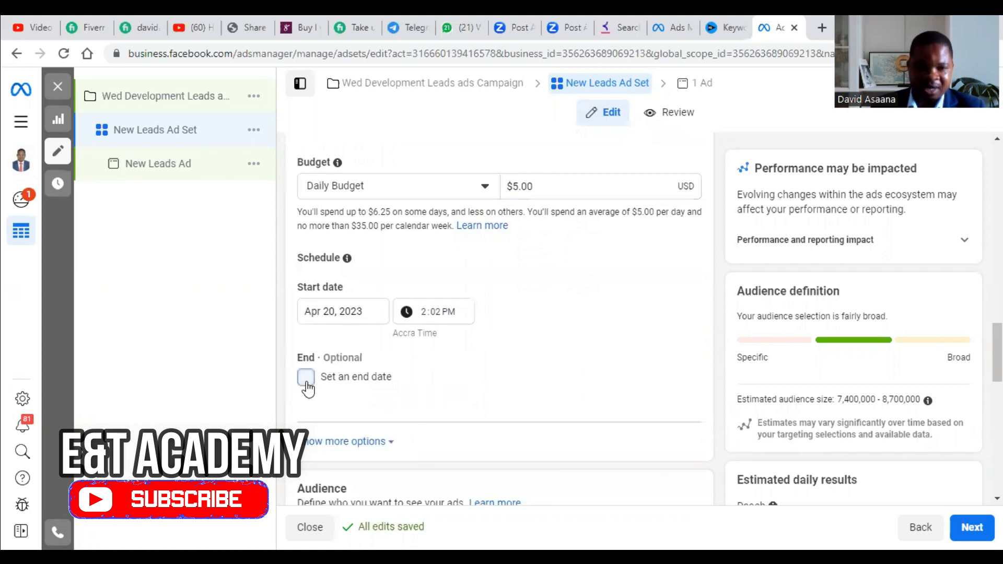
left_click(346, 421)
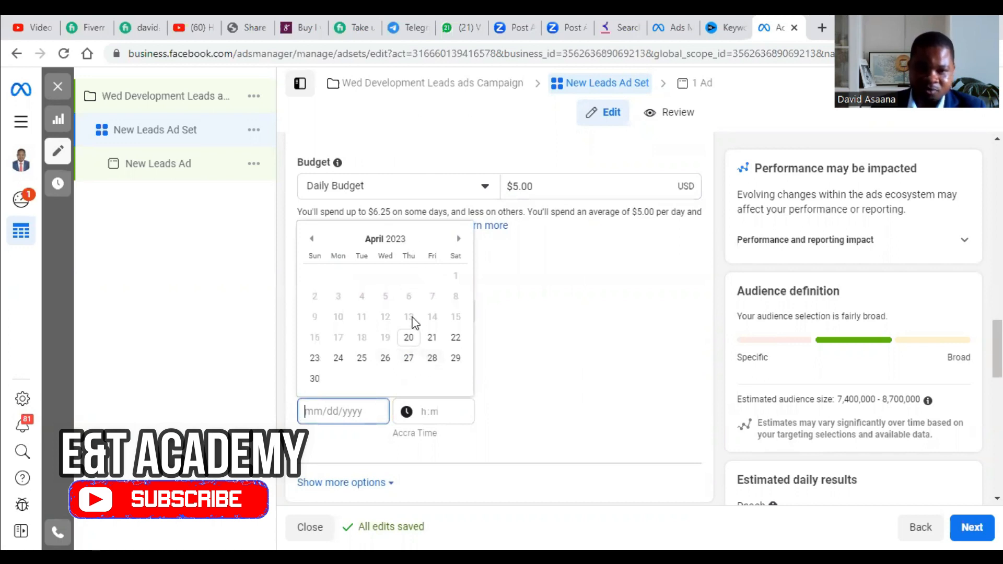
left_click(432, 358)
scroll(585, 337, "down", 6)
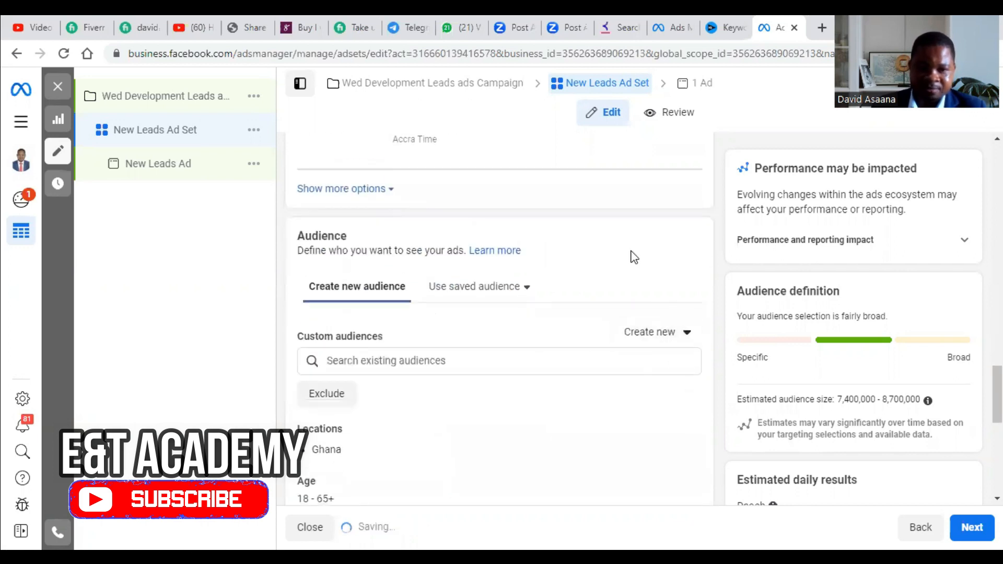
scroll(593, 235, "up", 4)
scroll(569, 273, "down", 3)
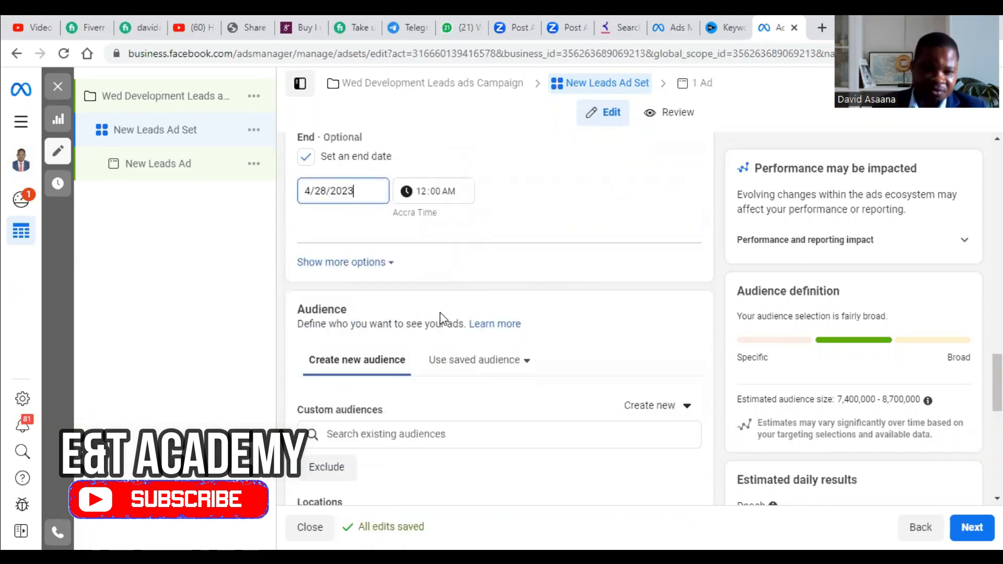
scroll(449, 308, "down", 1)
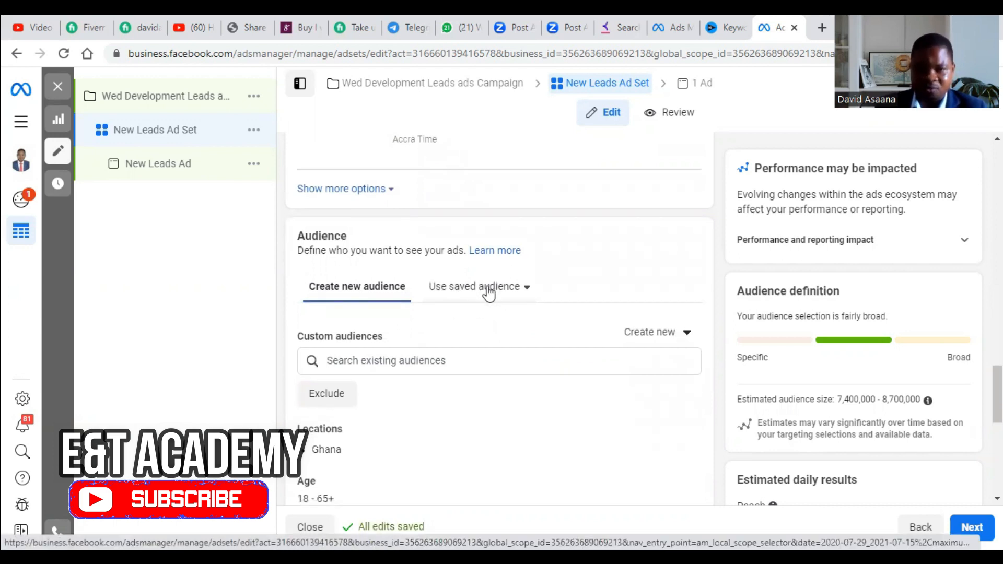
Open the audience's location settings for editing.
scroll(395, 288, "down", 1)
scroll(395, 288, "down", 1)
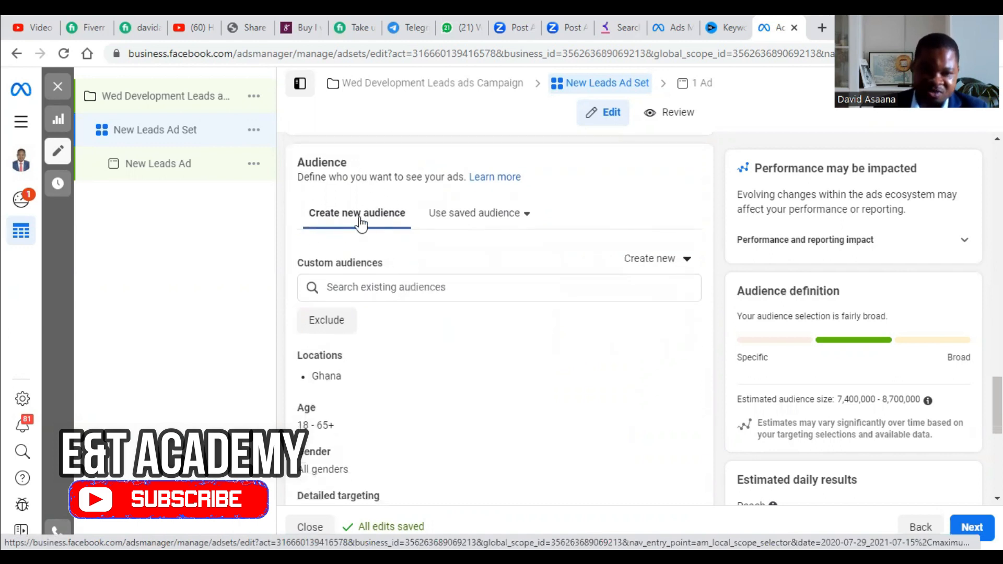
scroll(405, 354, "down", 1)
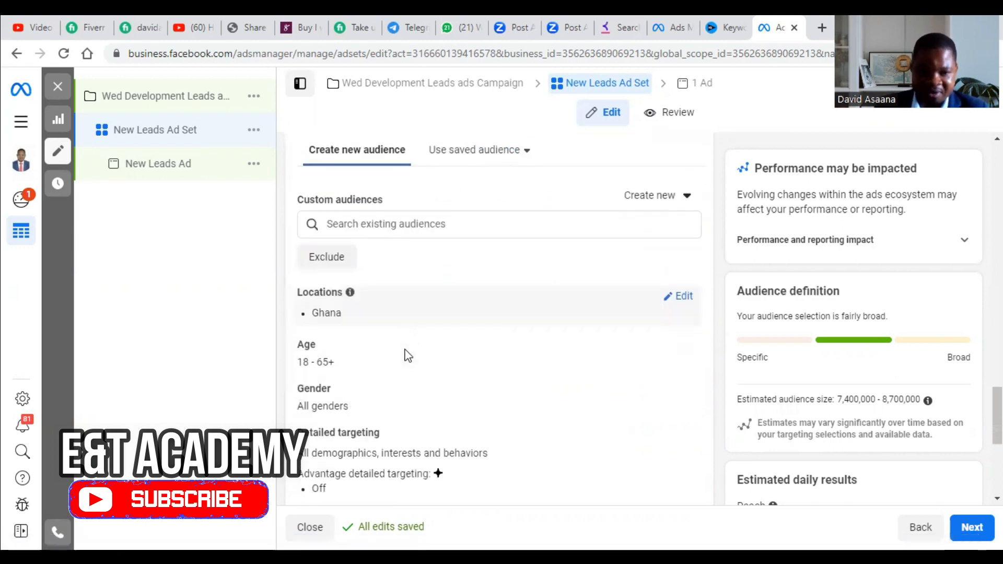
left_click(678, 291)
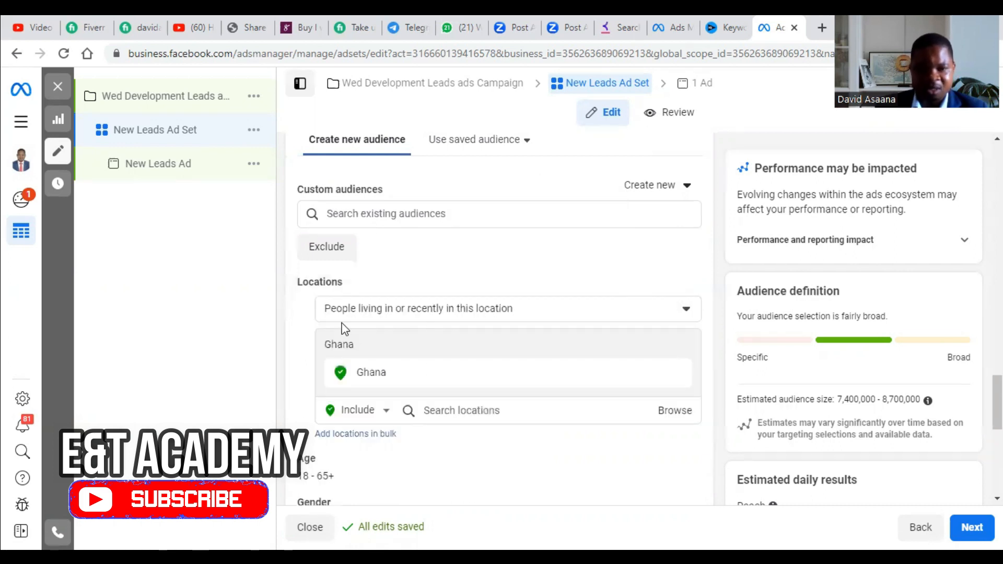
Open the audience's detailed targeting for editing and enable Advantage detailed targeting.
scroll(558, 414, "down", 2)
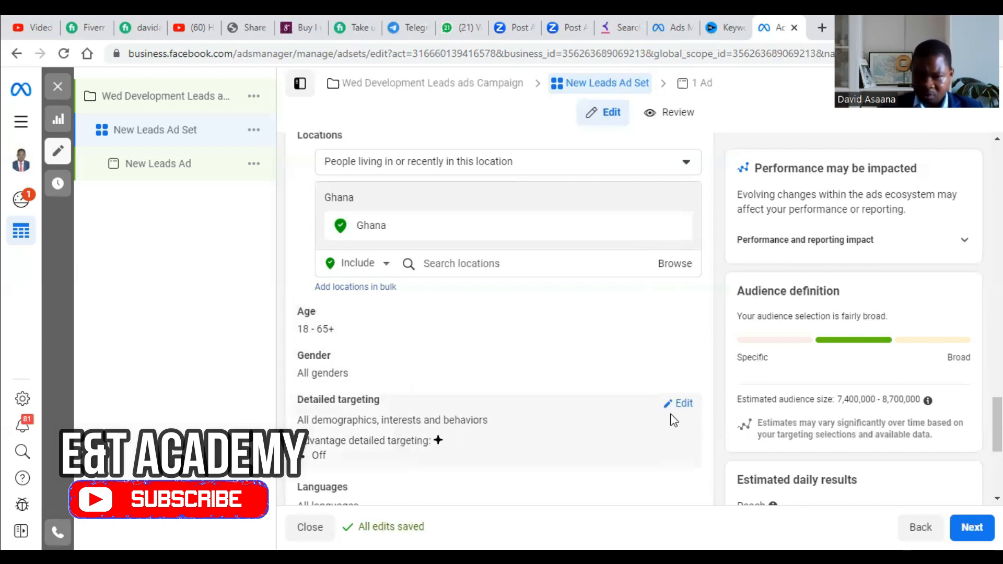
left_click(679, 411)
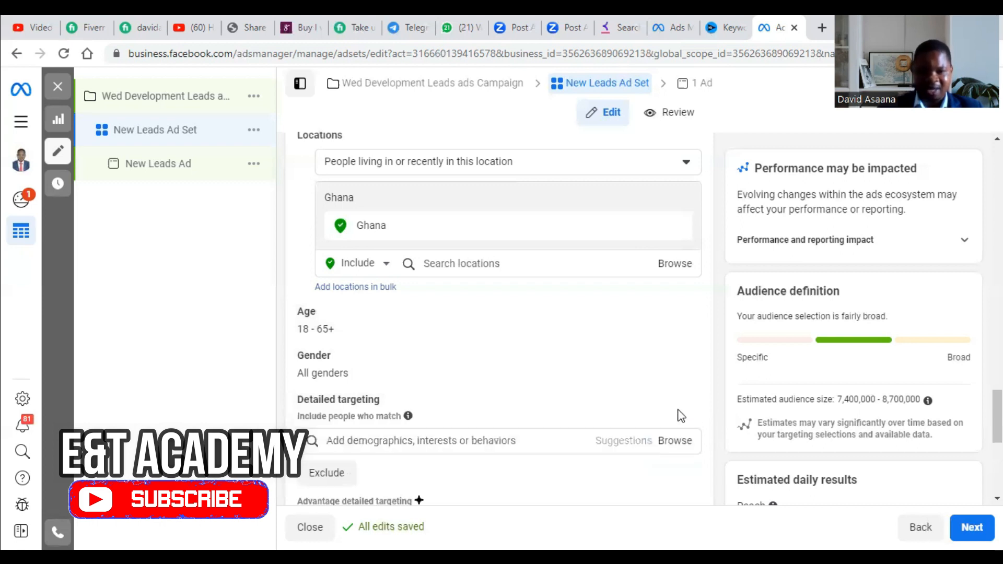
scroll(470, 413, "down", 2)
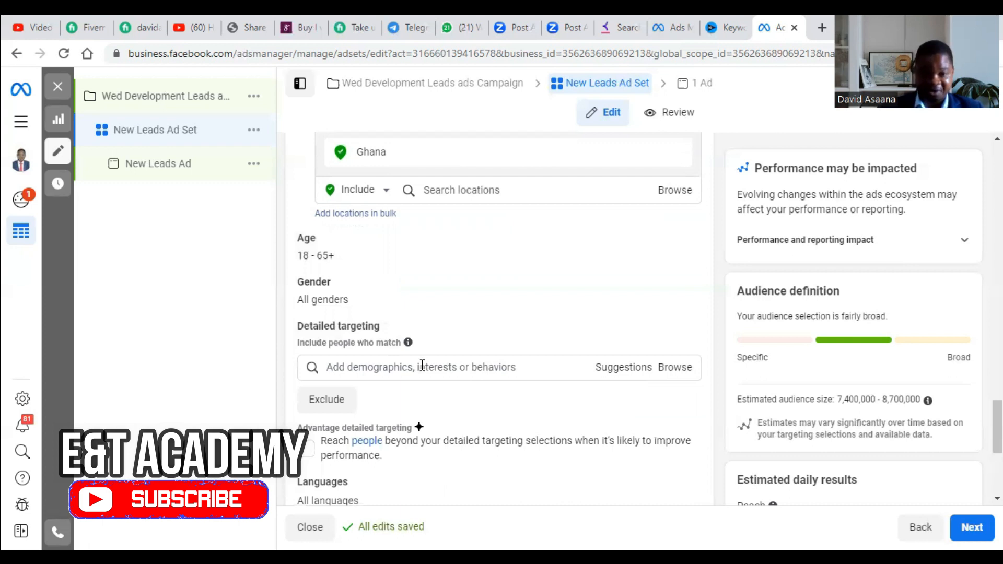
scroll(423, 365, "down", 2)
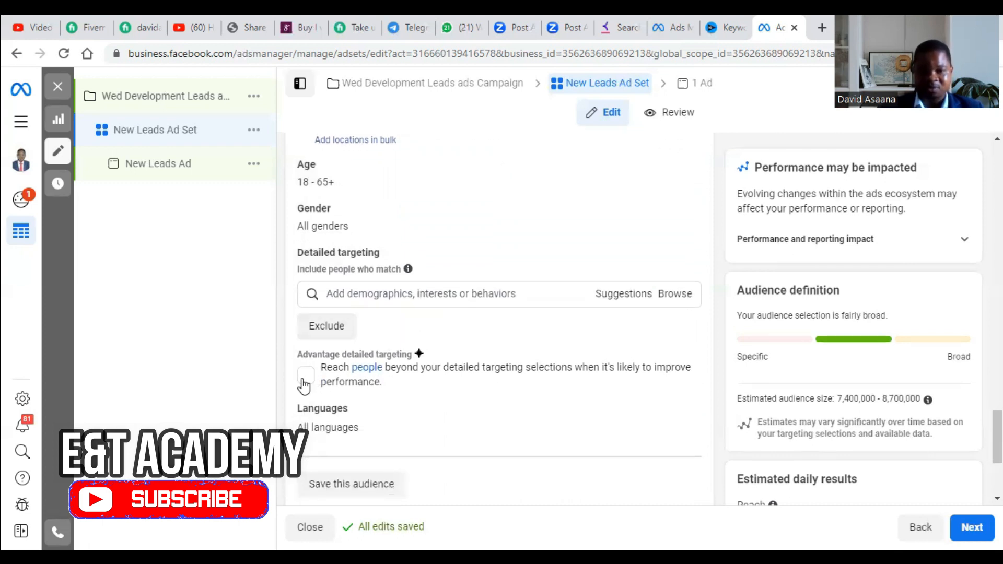
left_click(307, 375)
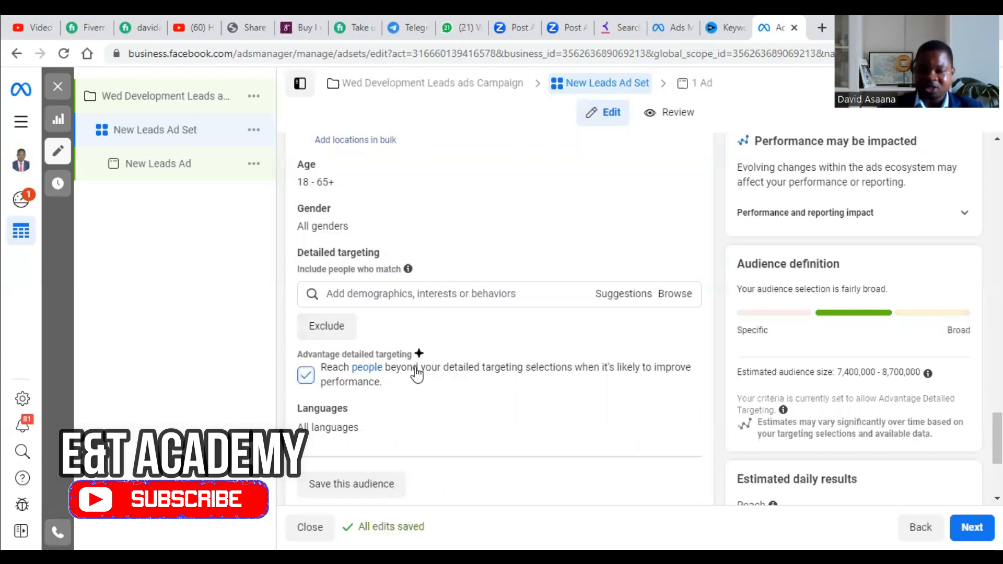
Search the detailed targeting options for "social media ads".
left_click(441, 291)
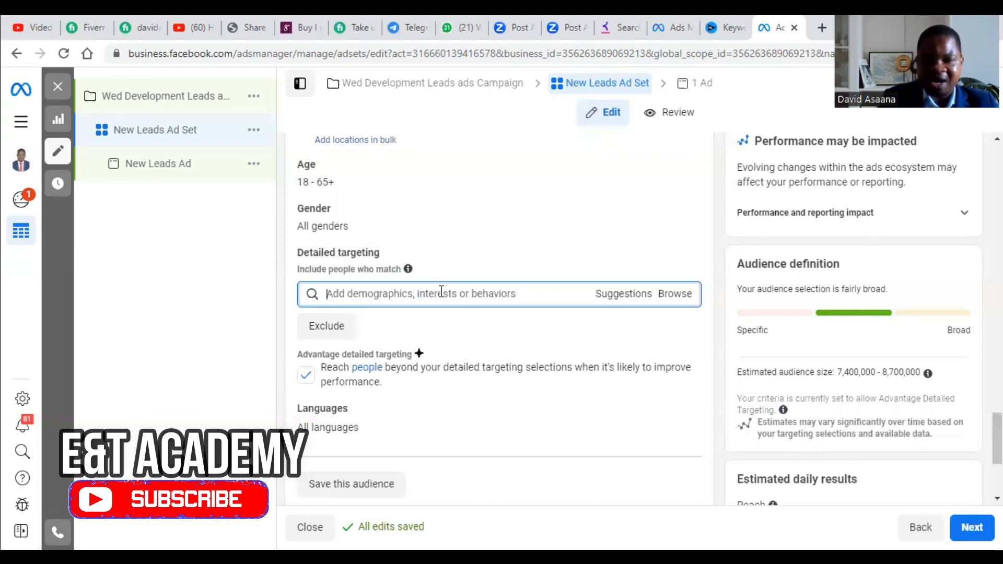
type("soc")
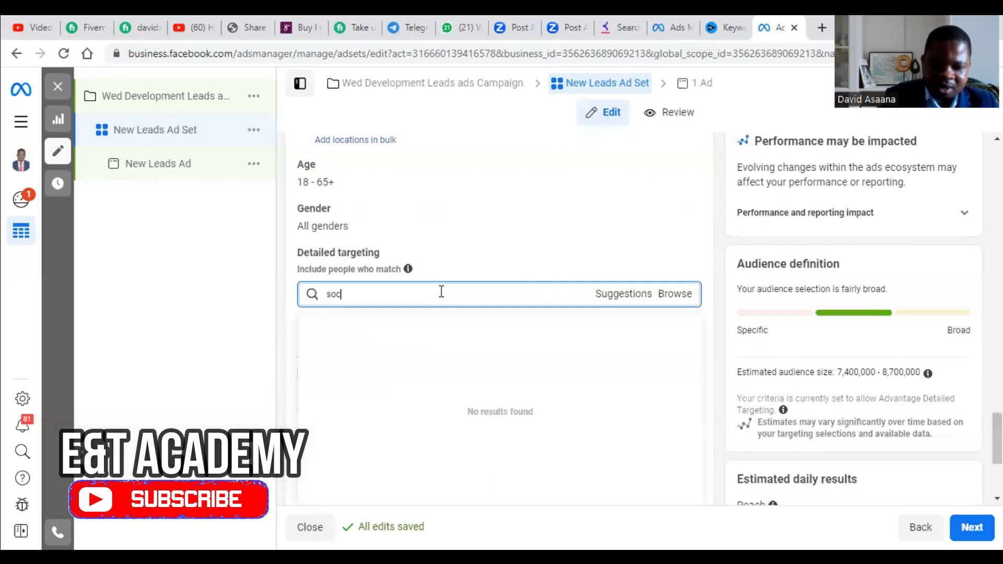
type("ial med")
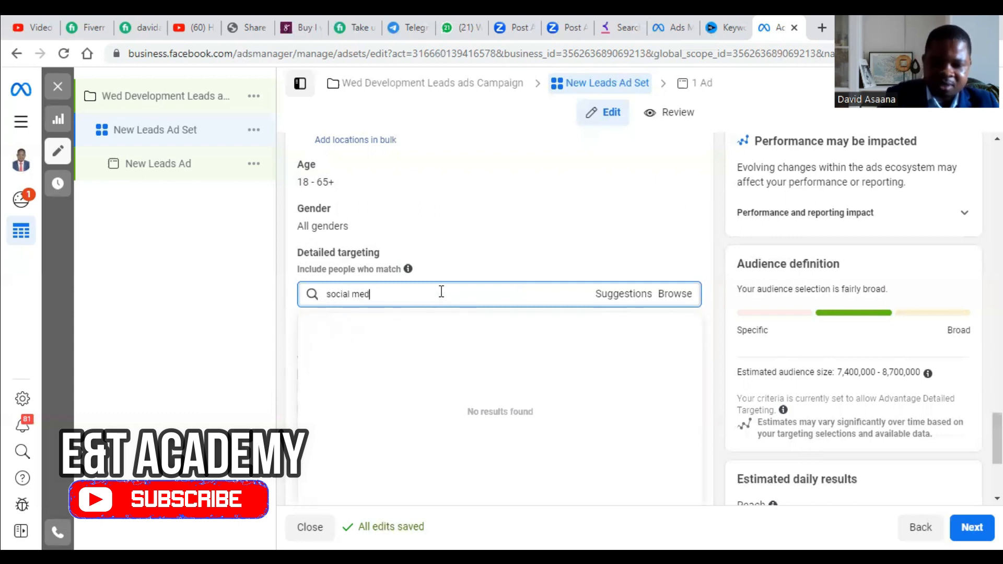
type("ia ads")
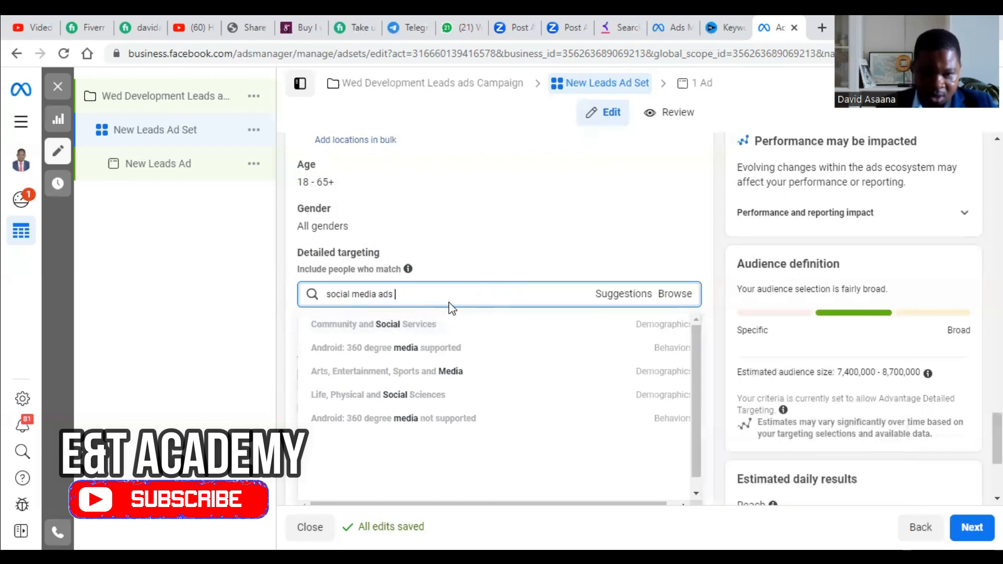
Search the detailed targeting options for "marketing" instead, look through the suggested interests, and close the list without adding any.
key("BackSpace")
key("BackSpace")
key("BackSpace")
key("BackSpace")
key("BackSpace")
key("BackSpace")
key("BackSpace")
key("BackSpace")
key("BackSpace")
key("BackSpace")
key("BackSpace")
key("BackSpace")
key("BackSpace")
key("BackSpace")
key("BackSpace")
key("BackSpace")
key("BackSpace")
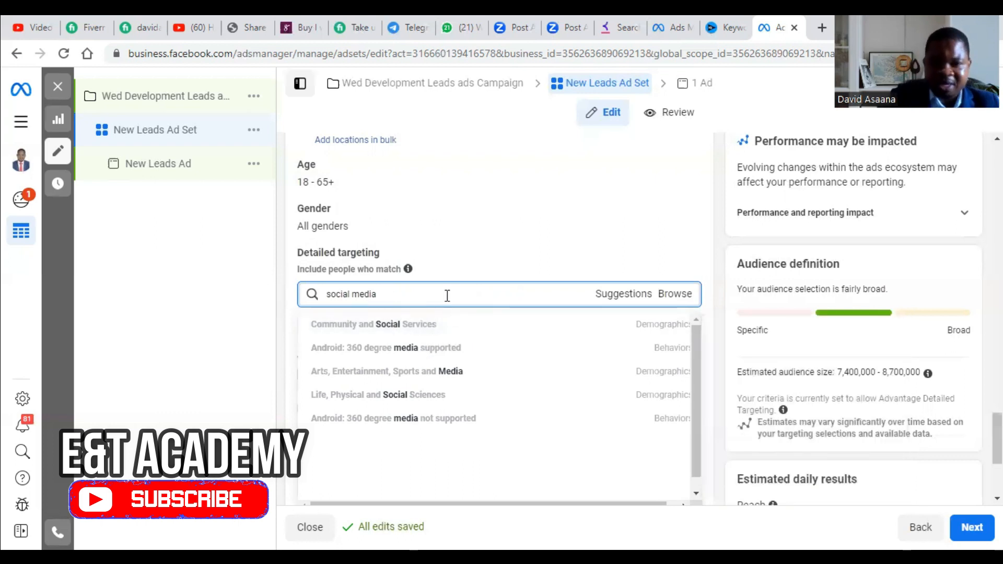
type("mar")
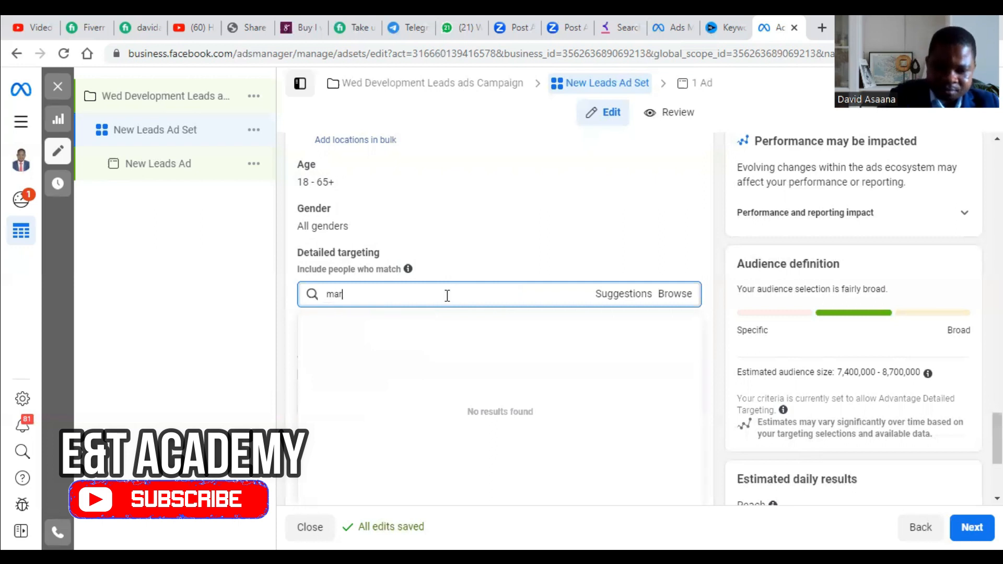
type("keting")
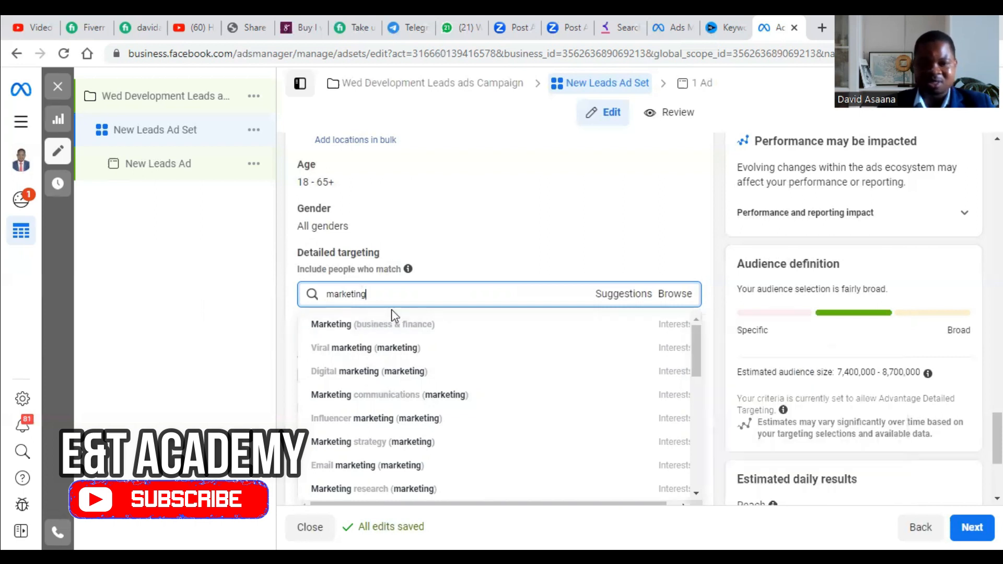
scroll(549, 477, "down", 1)
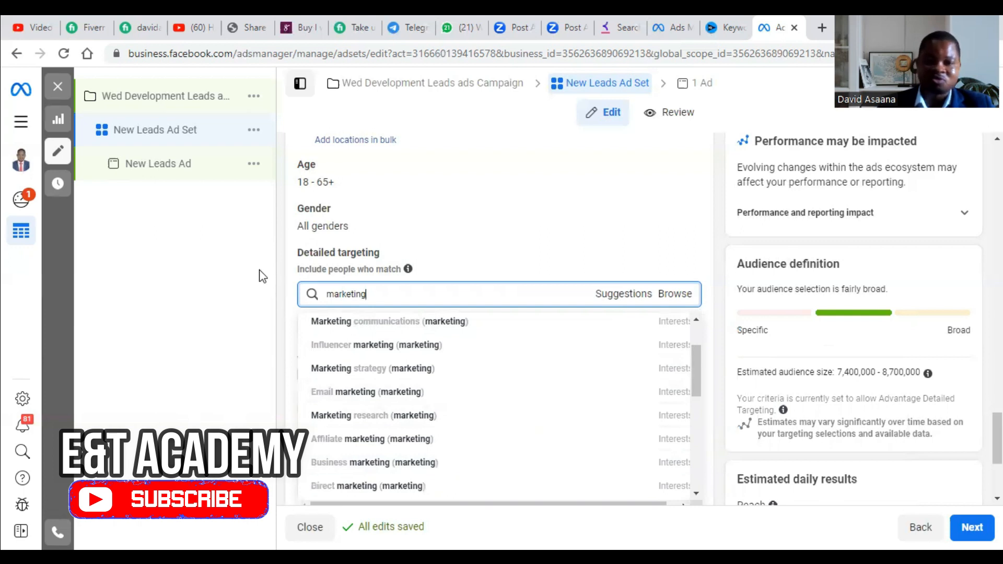
left_click(177, 284)
Review the new audience's location, age, gender, detailed targeting and language settings.
scroll(293, 238, "up", 4)
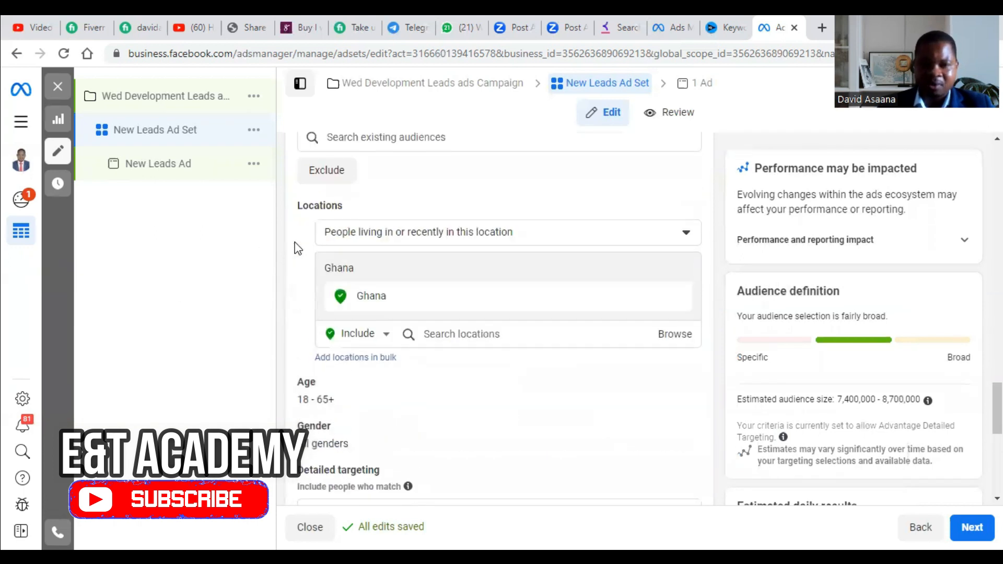
scroll(328, 316, "down", 3)
scroll(321, 271, "down", 2)
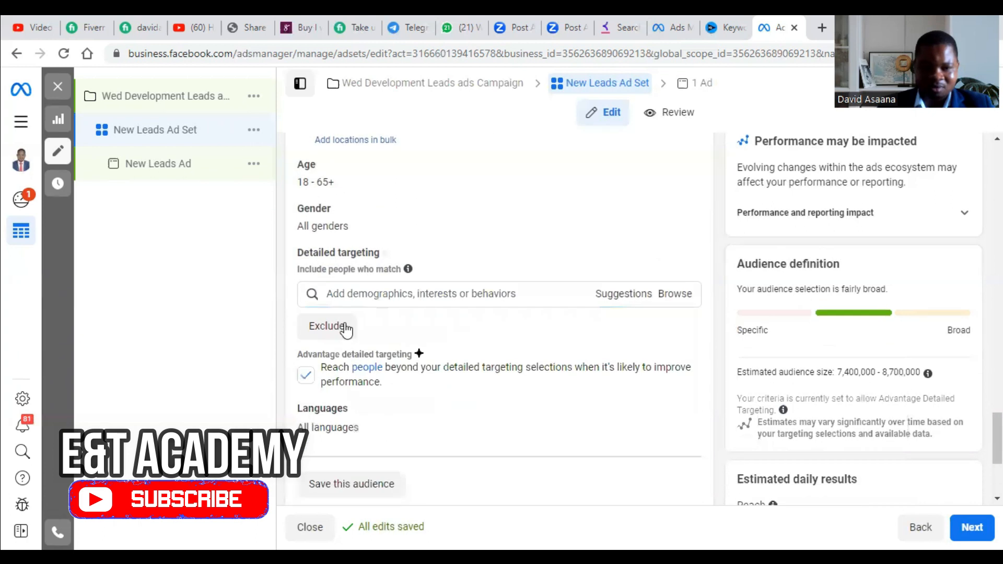
mouse_move(378, 406)
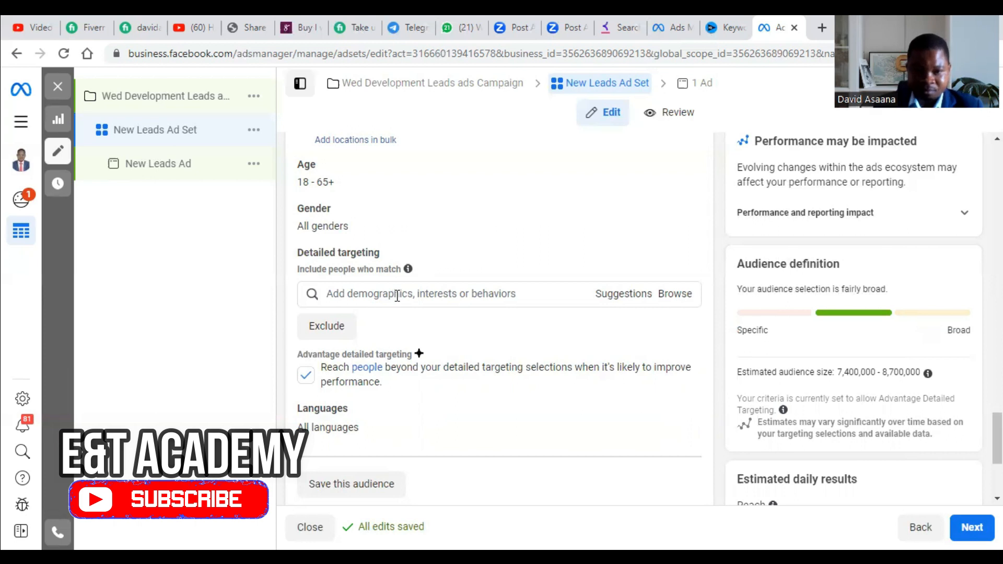
scroll(407, 284, "up", 2)
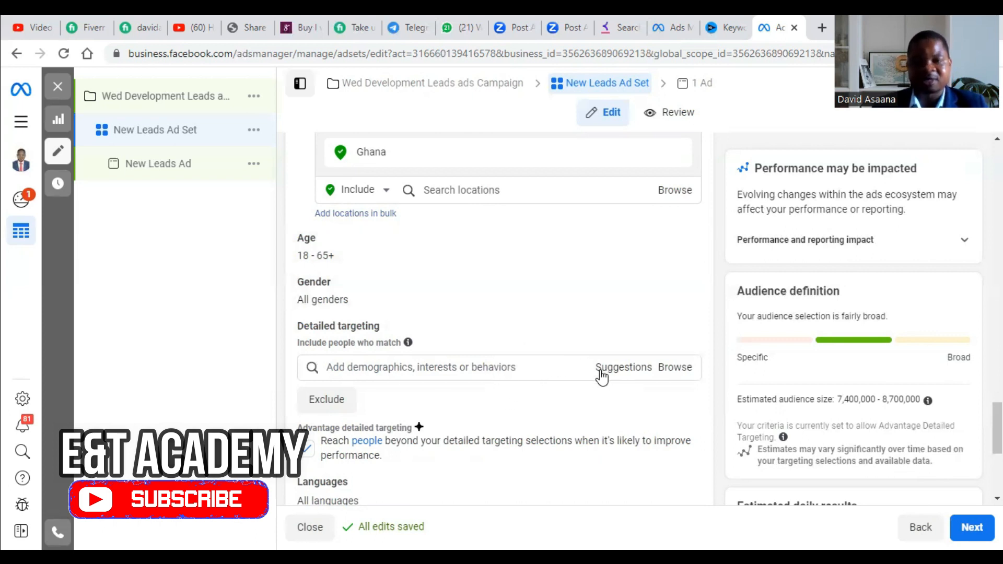
scroll(575, 303, "down", 3)
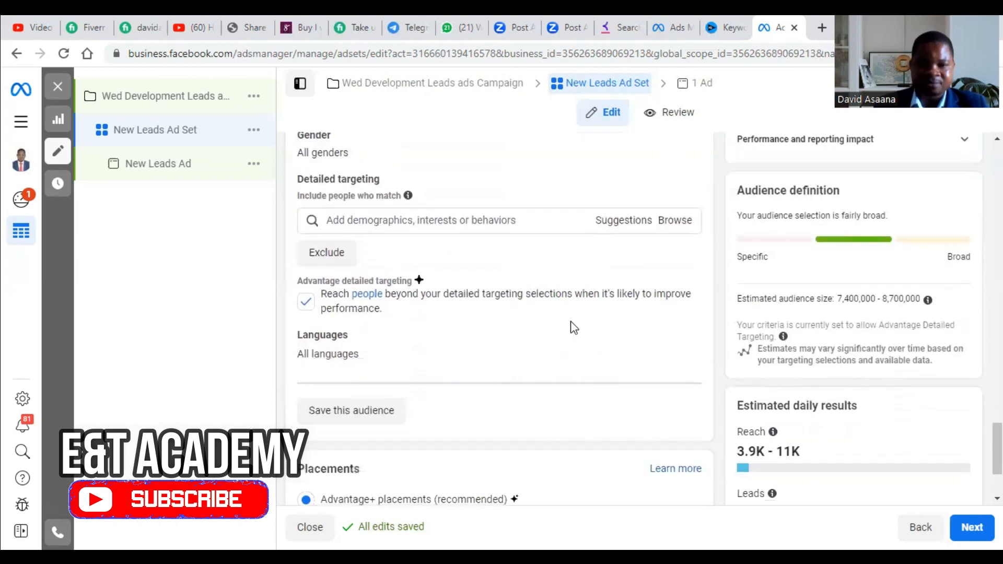
scroll(554, 337, "down", 2)
scroll(465, 230, "up", 7)
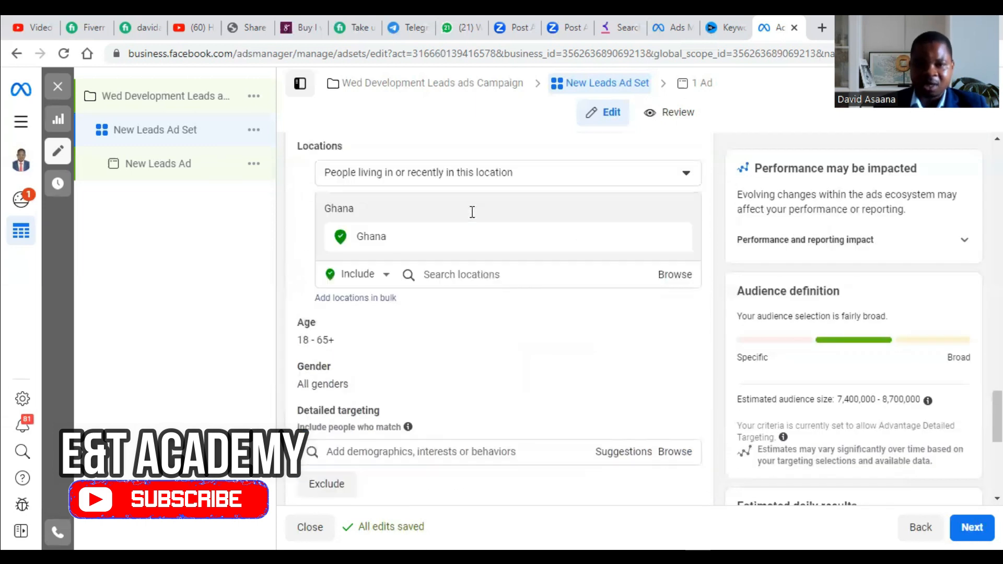
scroll(465, 219, "up", 7)
Apply the saved audience "28-55 Facebook ads-GA/R NEWEST" to the ad set and review its location, age and interests.
scroll(493, 360, "down", 3)
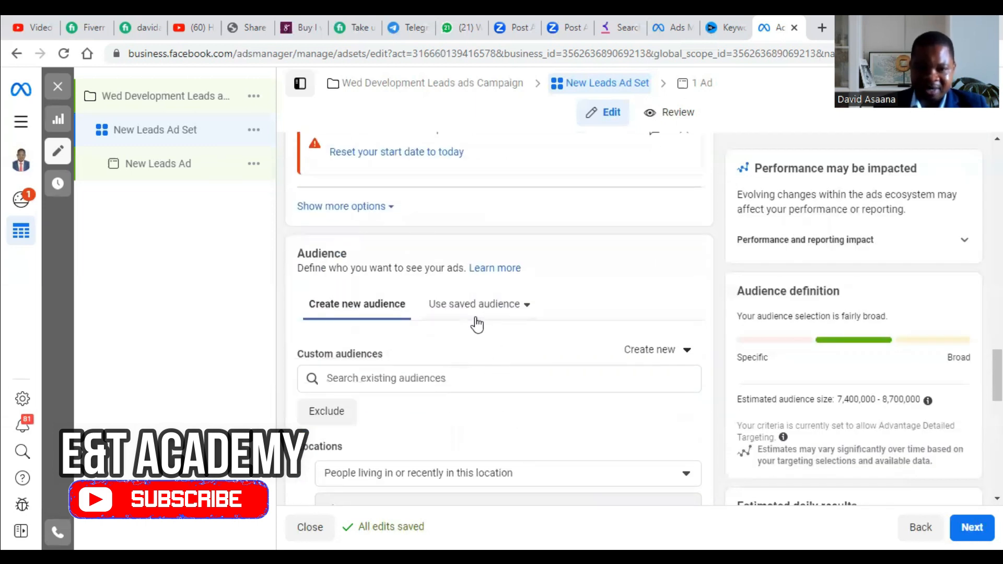
left_click(467, 307)
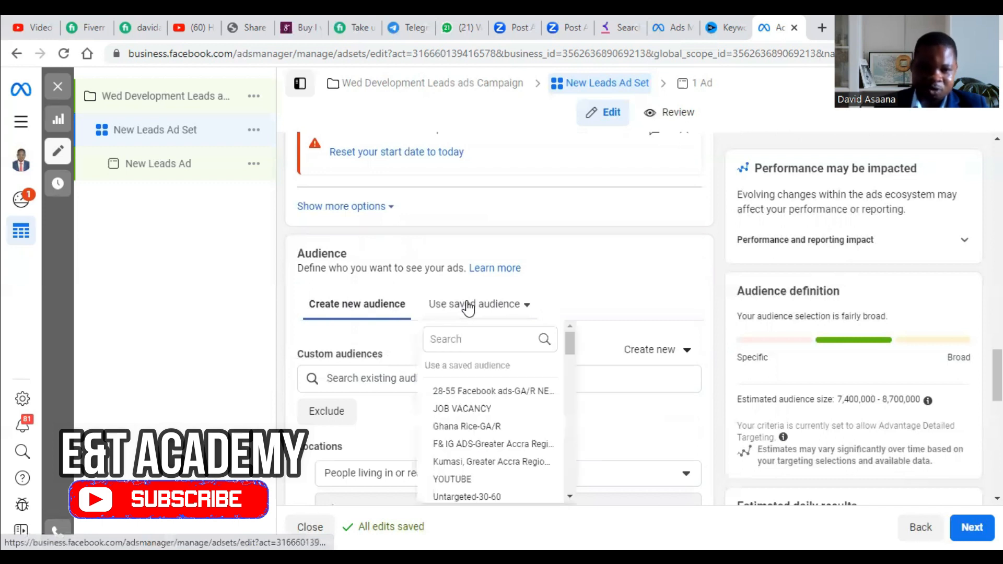
mouse_move(480, 398)
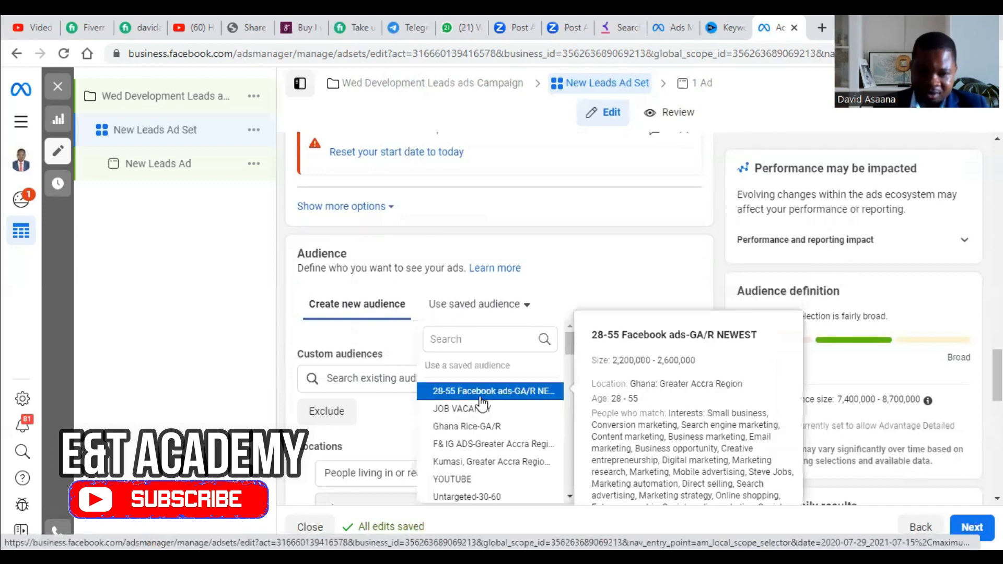
left_click(480, 394)
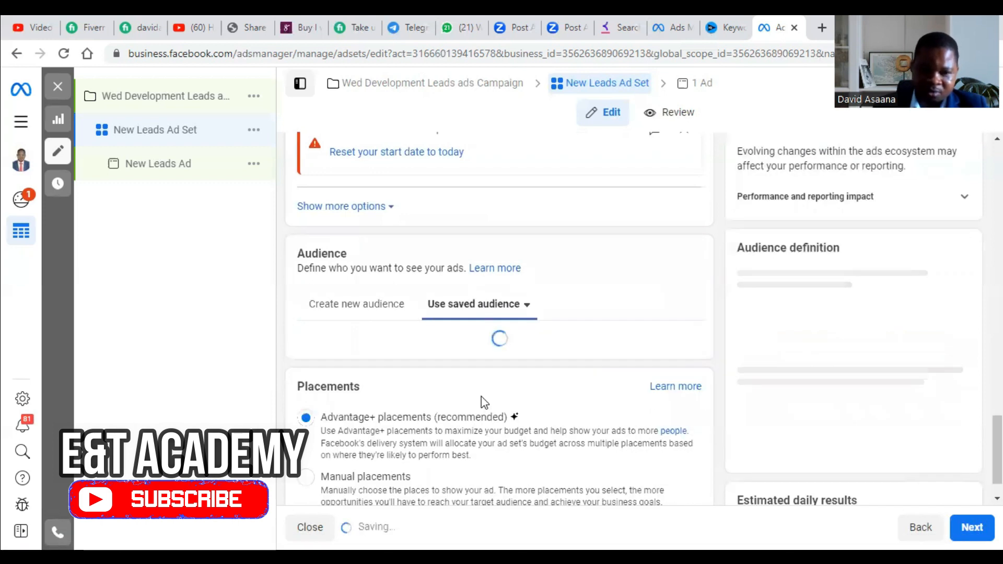
scroll(434, 329, "down", 1)
scroll(424, 319, "up", 3)
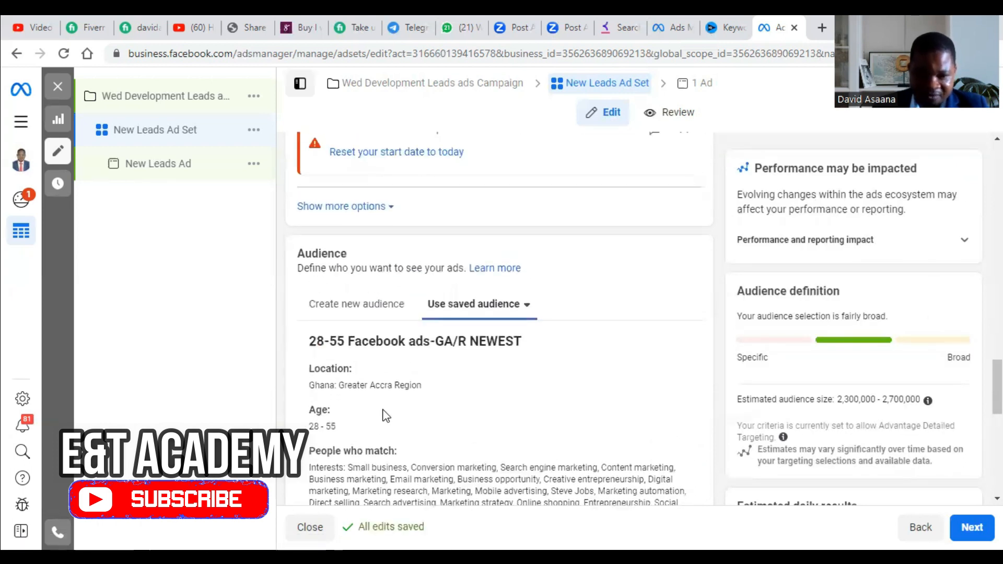
scroll(385, 412, "up", 1)
scroll(385, 413, "down", 1)
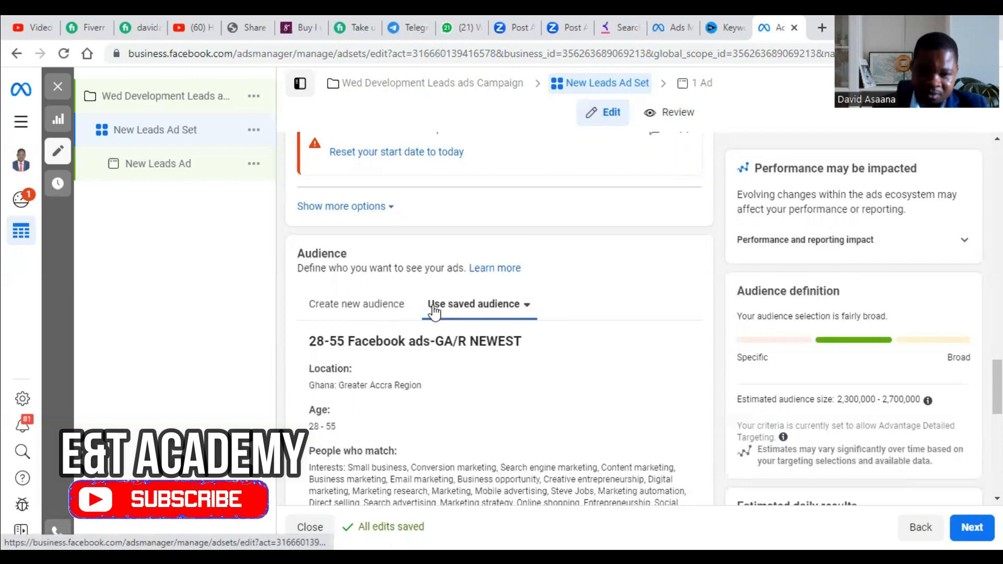
Switch the ad set back to creating a new audience and view the list of saved audiences.
left_click(368, 310)
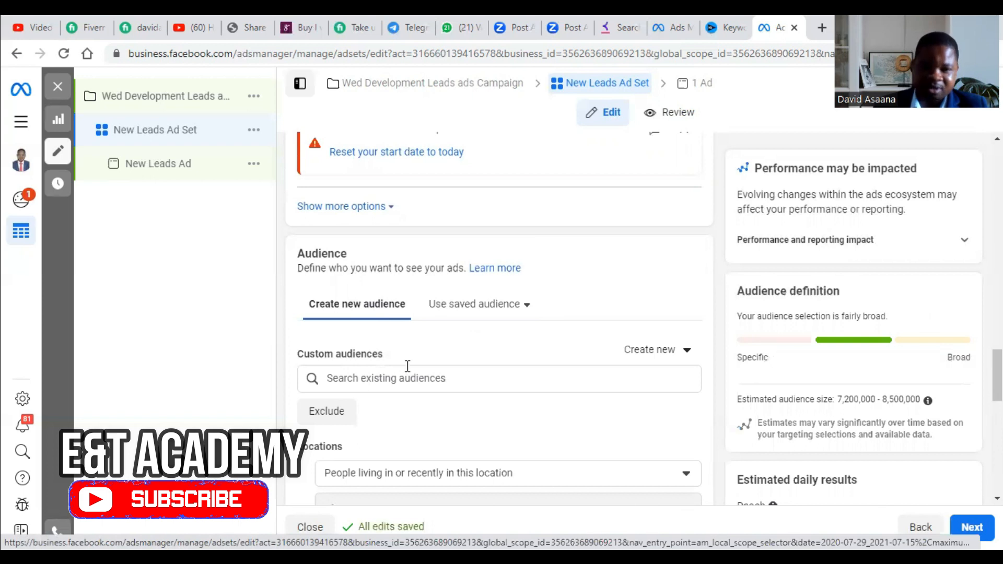
left_click(510, 303)
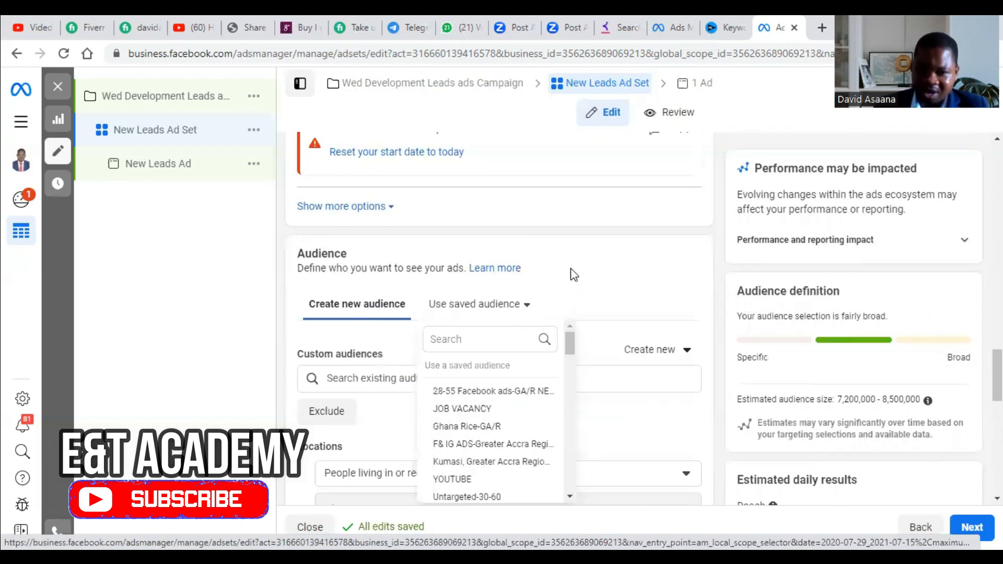
Switch the ad set's placements to Manual placements and view the device and platform options.
scroll(564, 303, "down", 5)
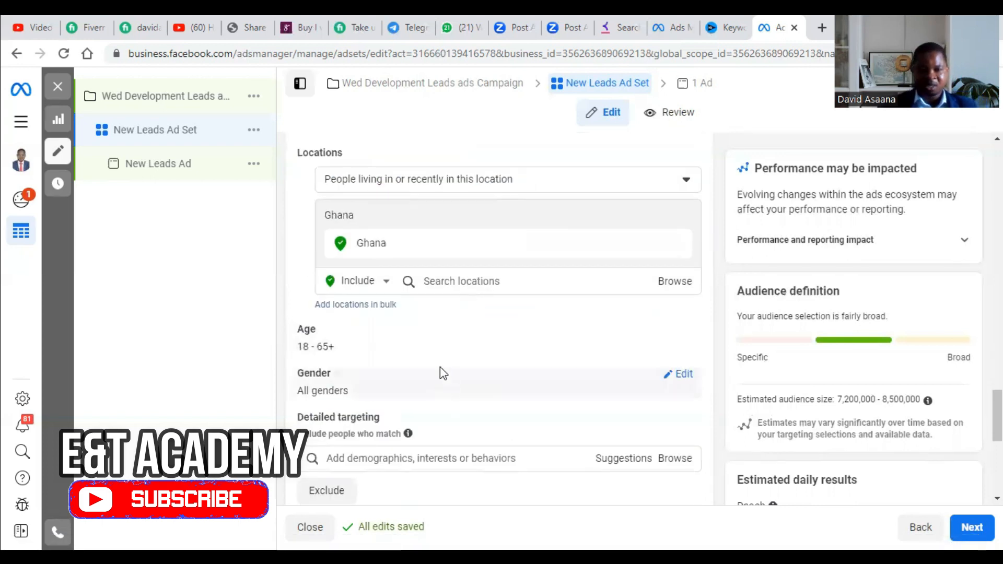
scroll(497, 336, "down", 6)
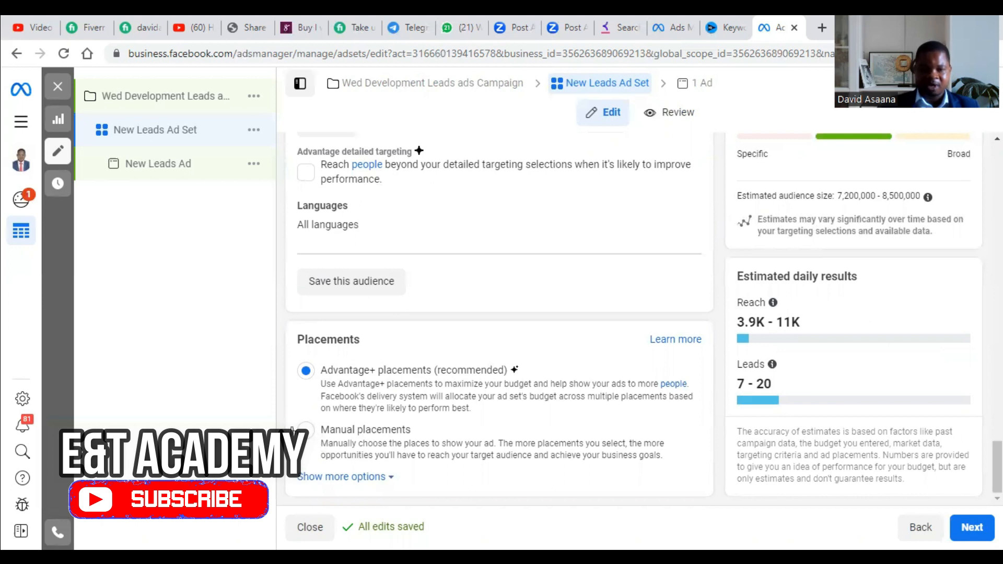
left_click(307, 431)
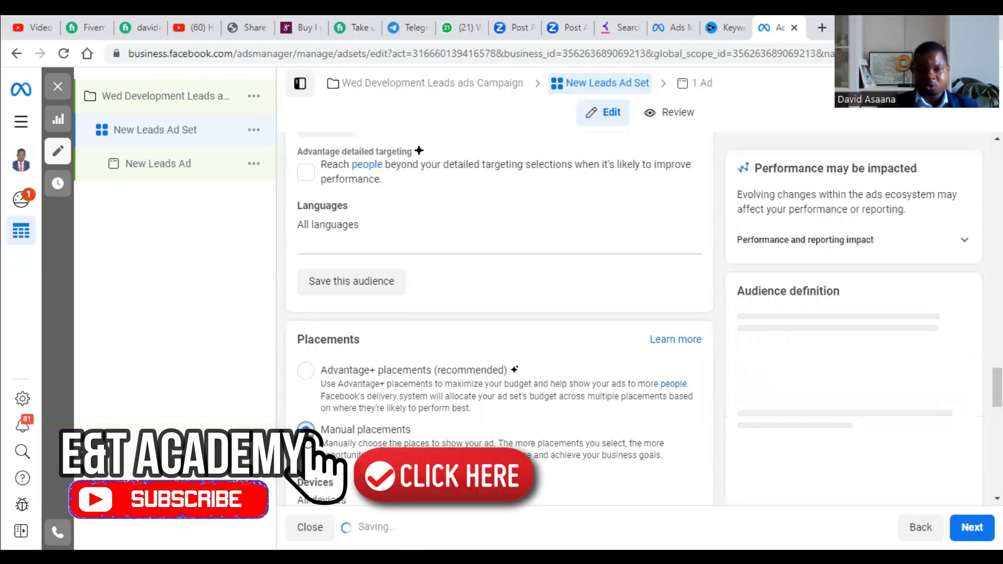
scroll(437, 346, "down", 1)
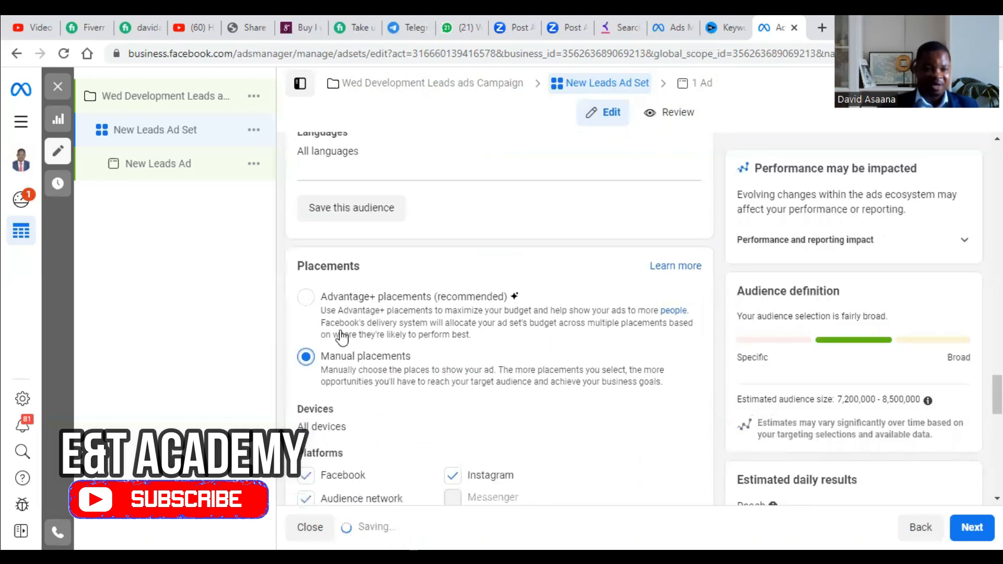
scroll(369, 333, "down", 1)
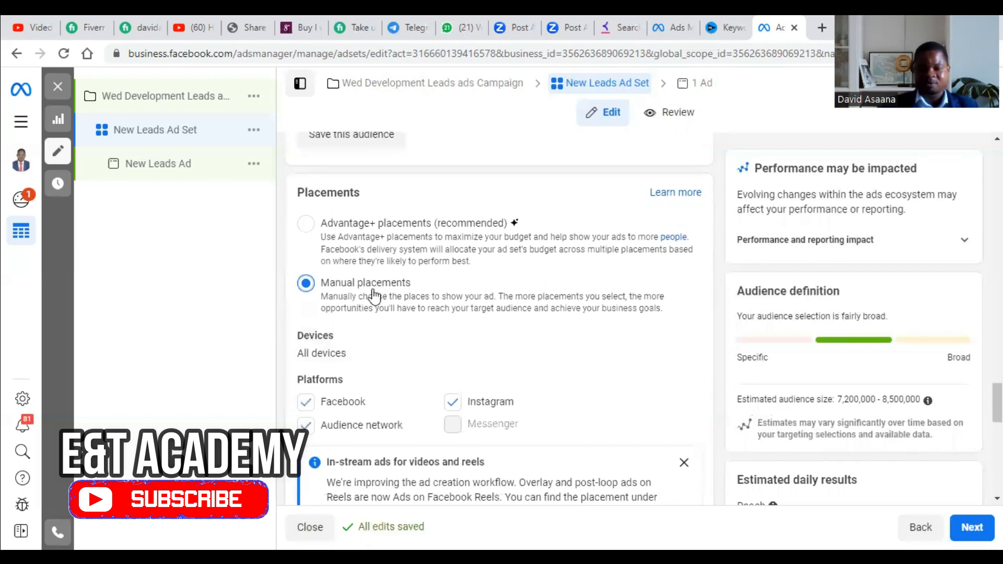
Exclude Audience network from the manual placement platforms, then review the estimated audience size and the individual placement categories.
left_click(316, 421)
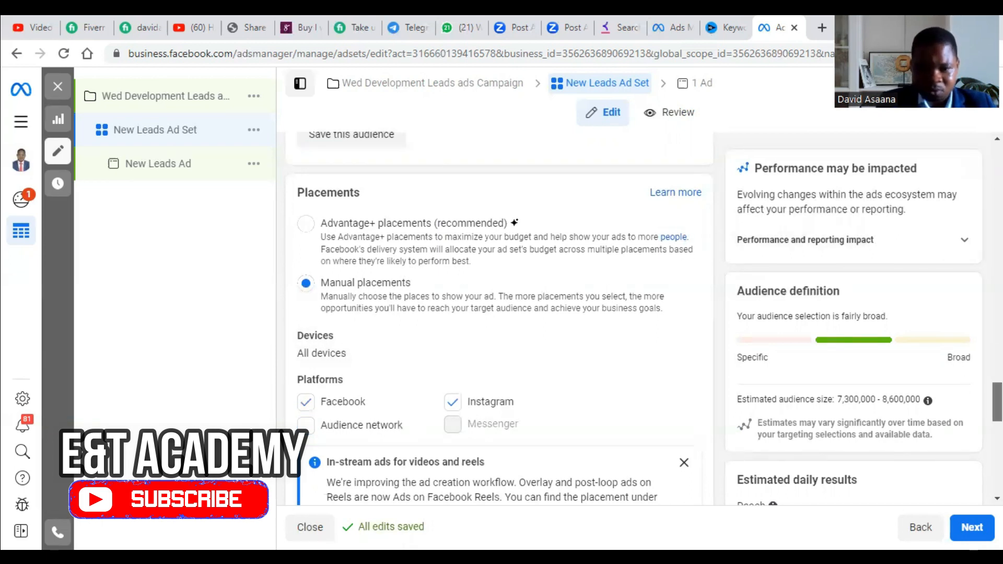
scroll(498, 313, "down", 2)
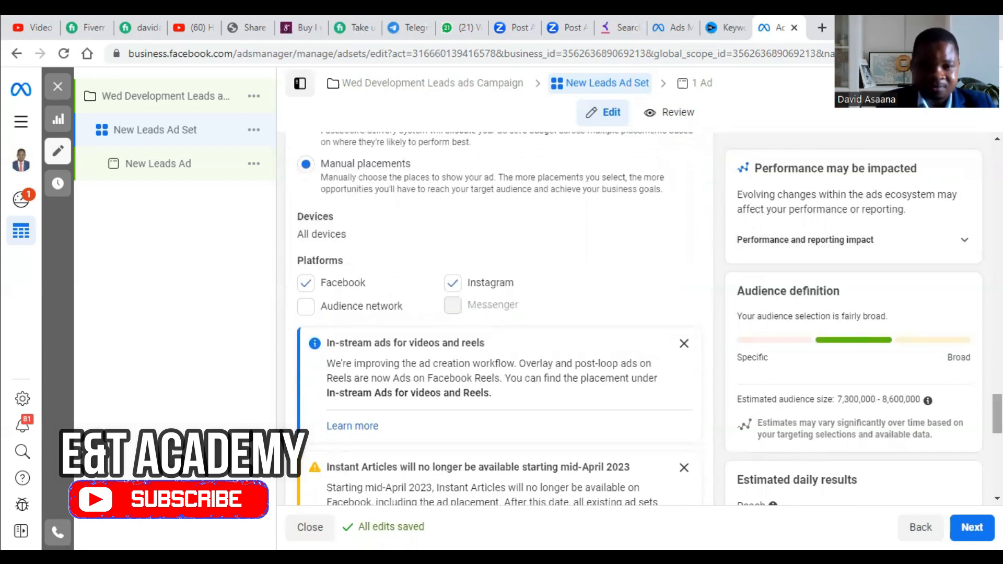
left_click_drag(916, 400, 736, 369)
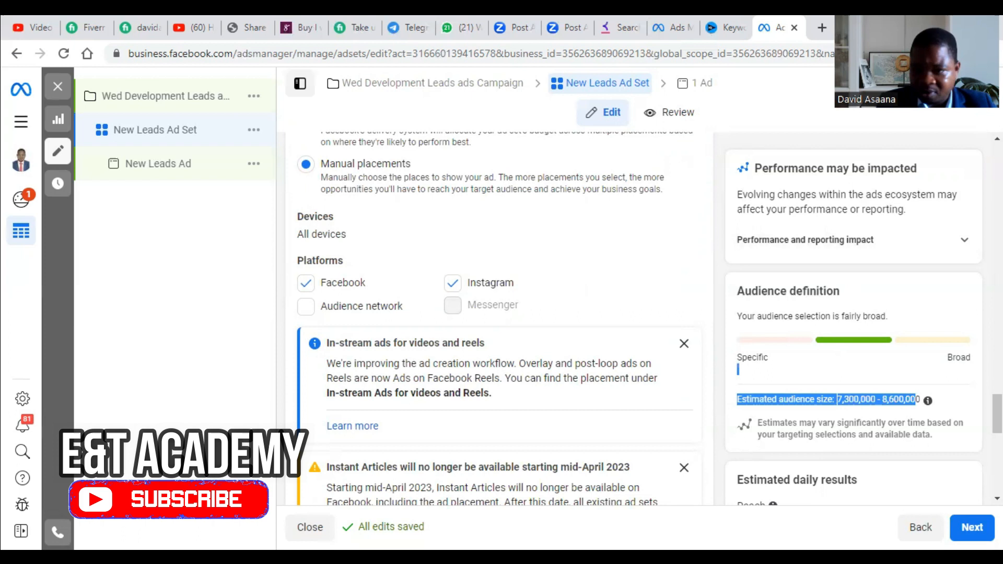
scroll(491, 313, "down", 7)
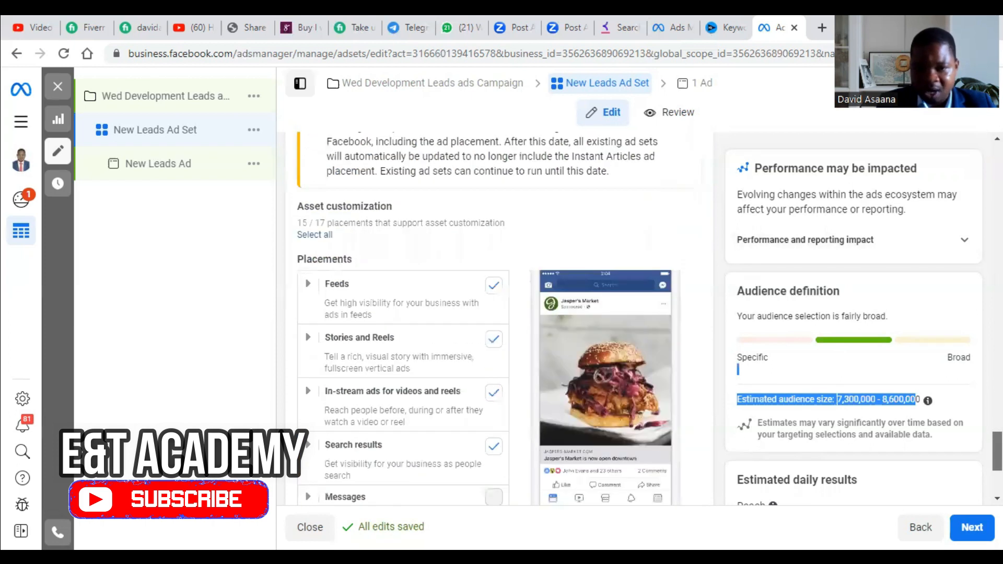
scroll(360, 189, "down", 2)
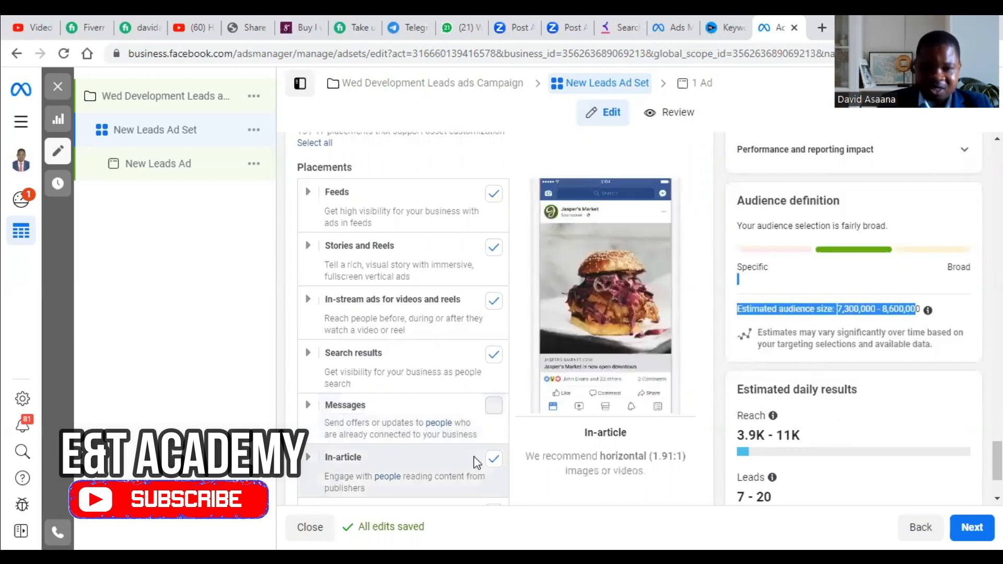
Open the Facebook home feed in a new browser tab, using the search entry "fb".
left_click(821, 28)
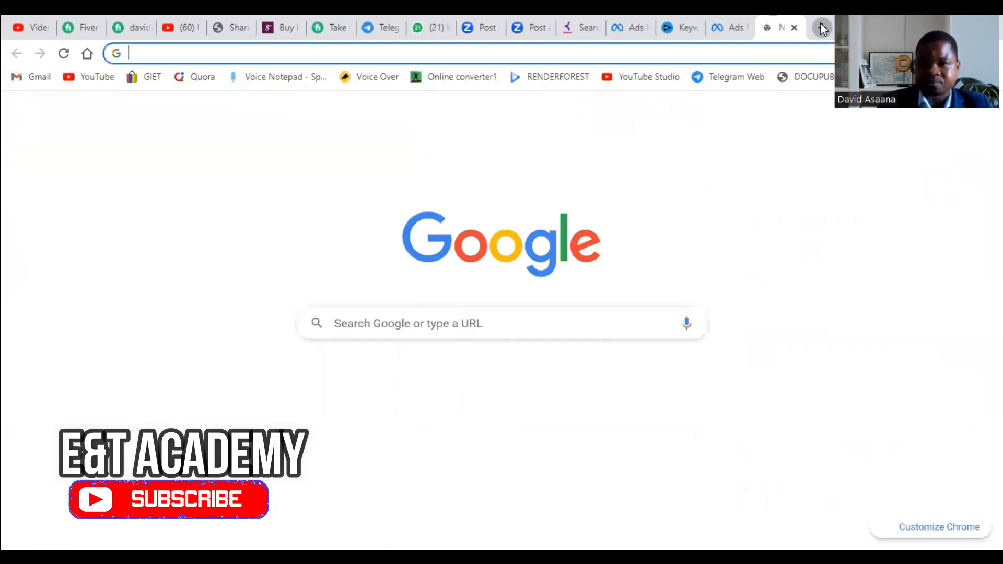
left_click(727, 21)
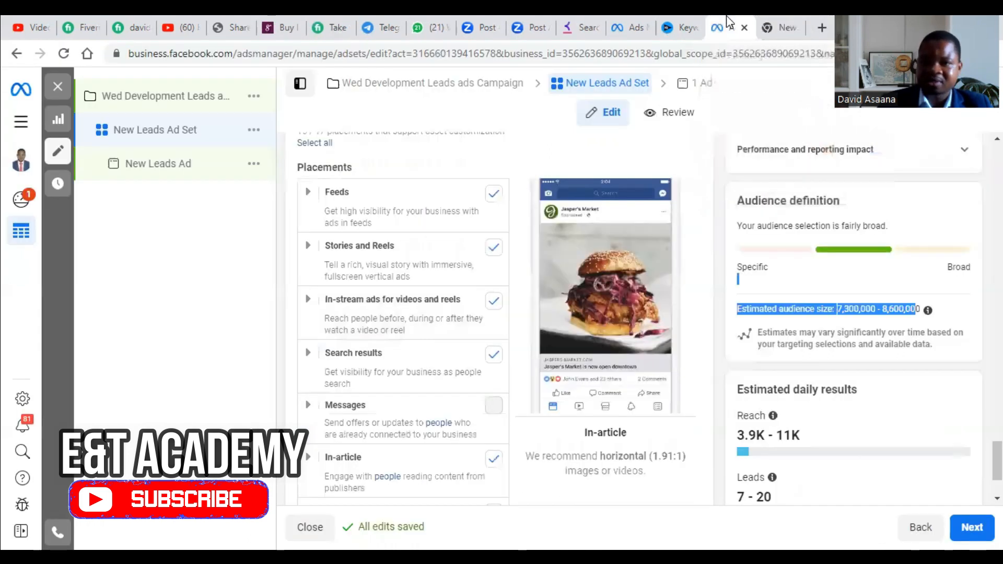
left_click(772, 27)
left_click(433, 54)
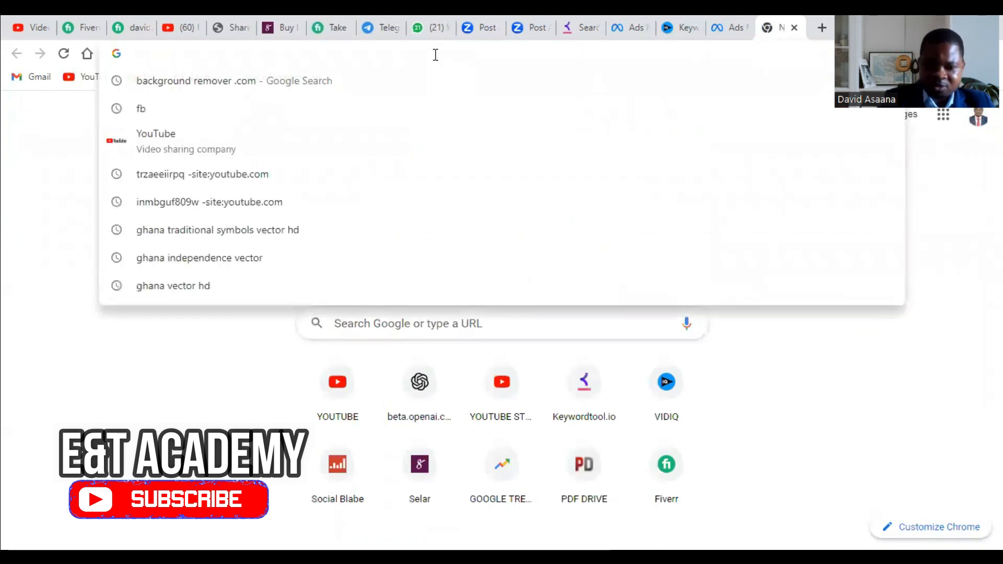
type("fb")
key("Return")
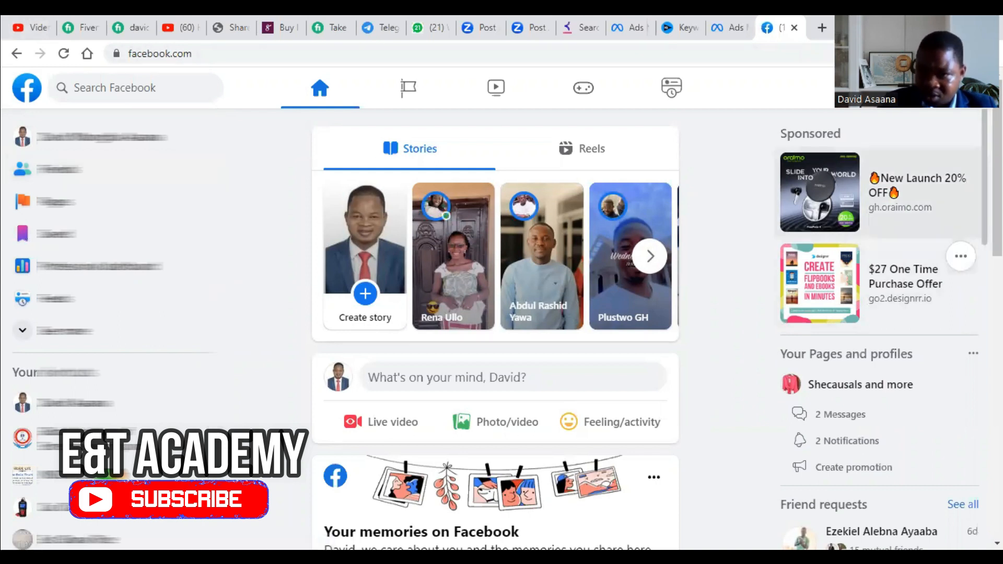
Examine the first sponsored Bard Marketing post in the home feed as an example of a feed placement.
scroll(495, 324, "down", 10)
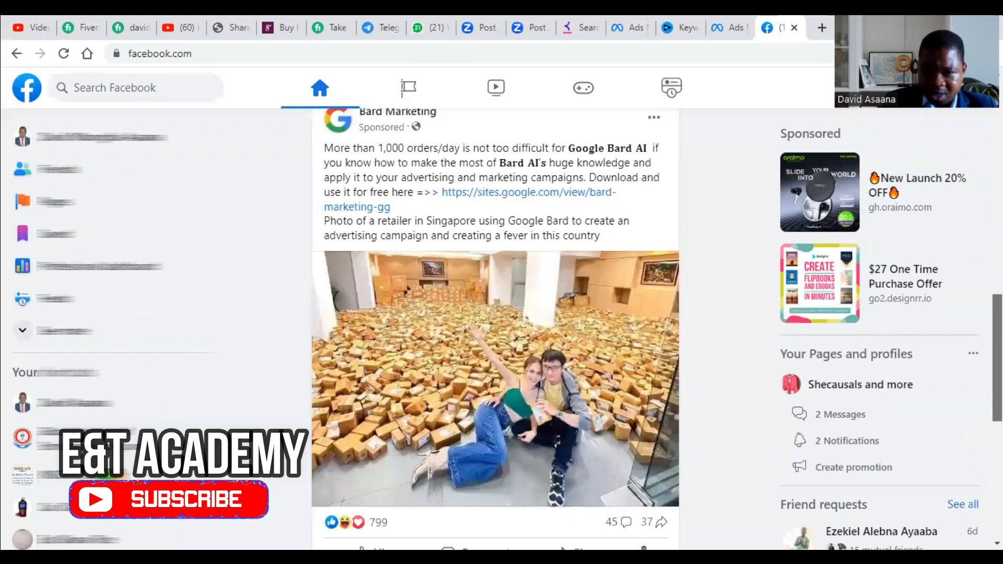
scroll(495, 329, "down", 3)
scroll(495, 329, "up", 7)
scroll(495, 329, "down", 6)
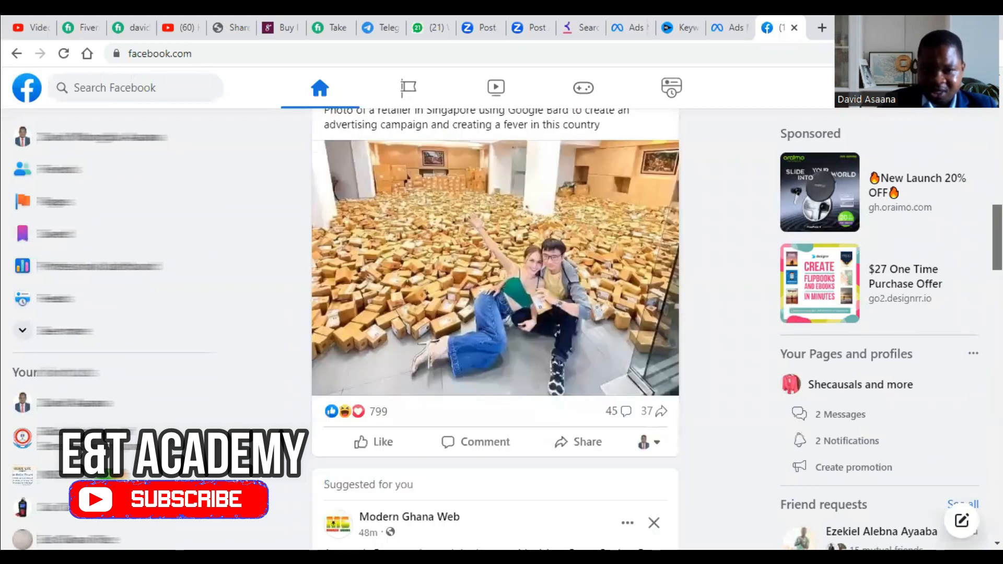
scroll(495, 329, "up", 4)
scroll(495, 329, "down", 3)
scroll(495, 329, "up", 2)
scroll(495, 329, "up", 1)
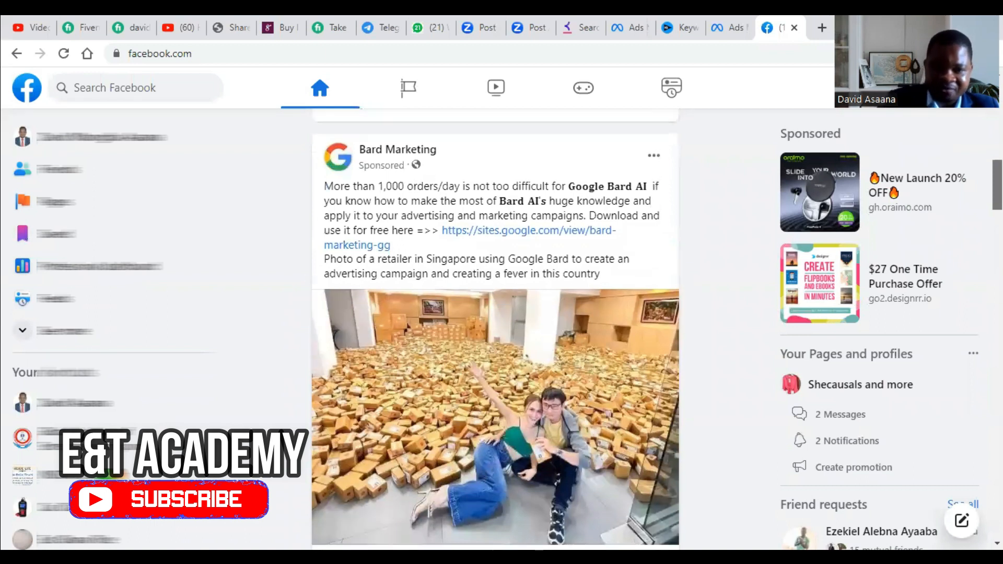
scroll(495, 329, "down", 1)
left_click_drag(997, 186, 997, 104)
Browse further through the home feed to the Google AI sponsored post and examine how that ad is displayed.
scroll(495, 329, "down", 8)
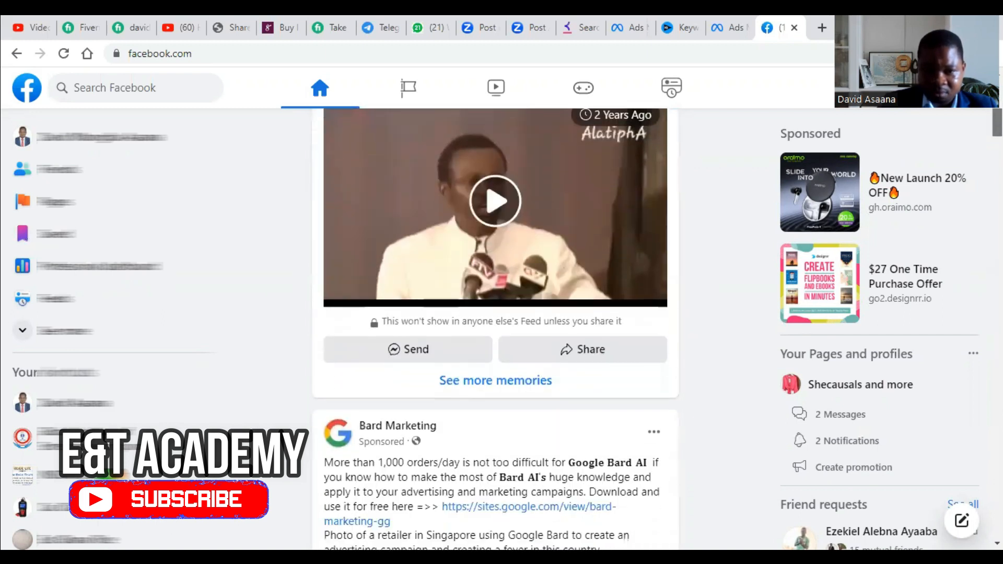
scroll(495, 329, "down", 12)
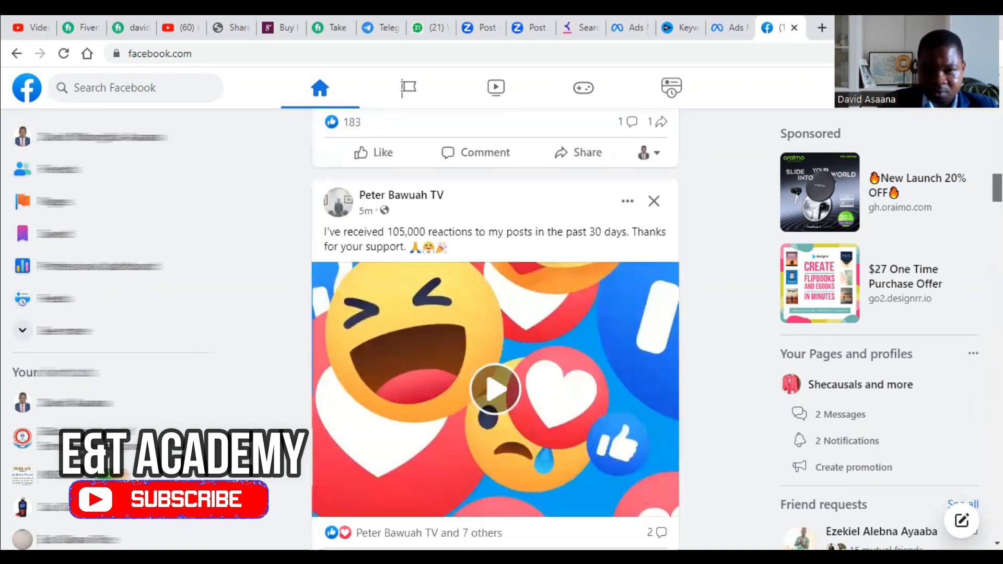
scroll(495, 329, "down", 10)
scroll(495, 329, "down", 10)
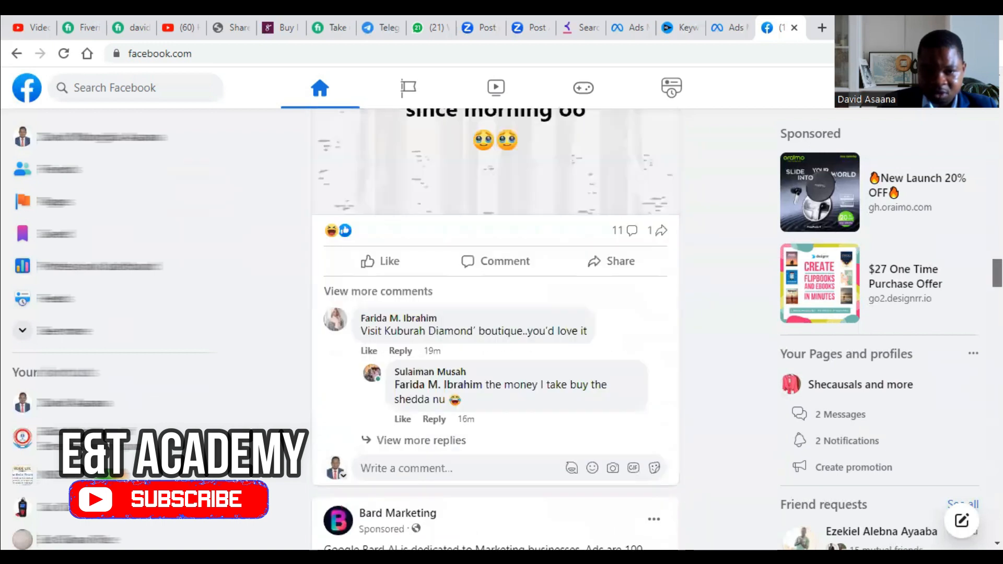
scroll(495, 329, "down", 3)
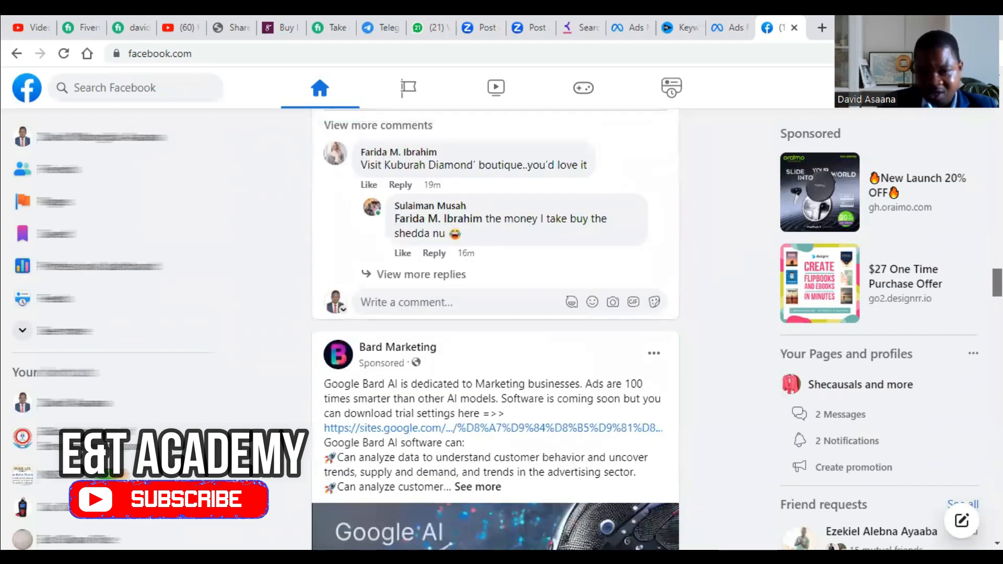
scroll(495, 329, "down", 1)
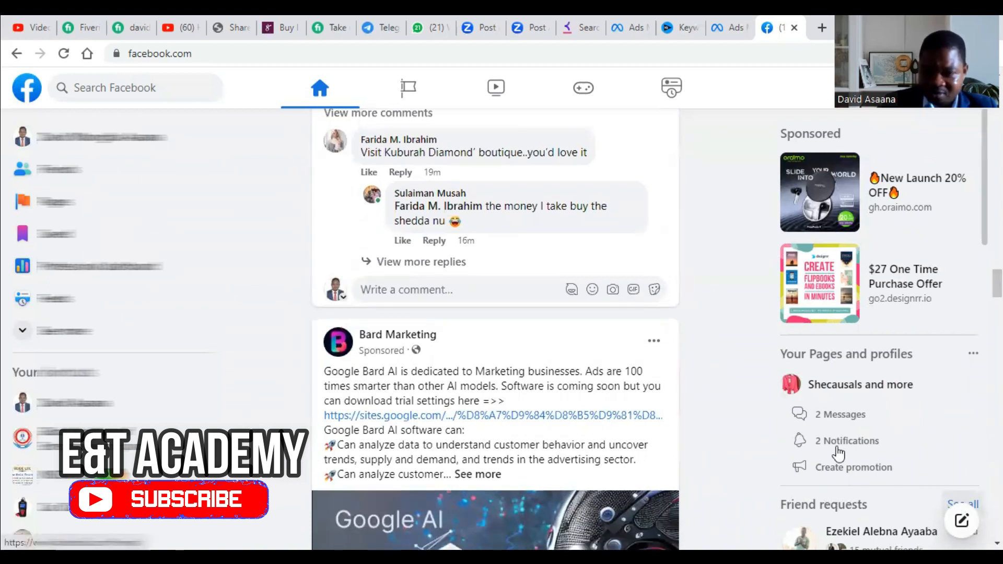
scroll(832, 448, "down", 1)
scroll(832, 448, "down", 3)
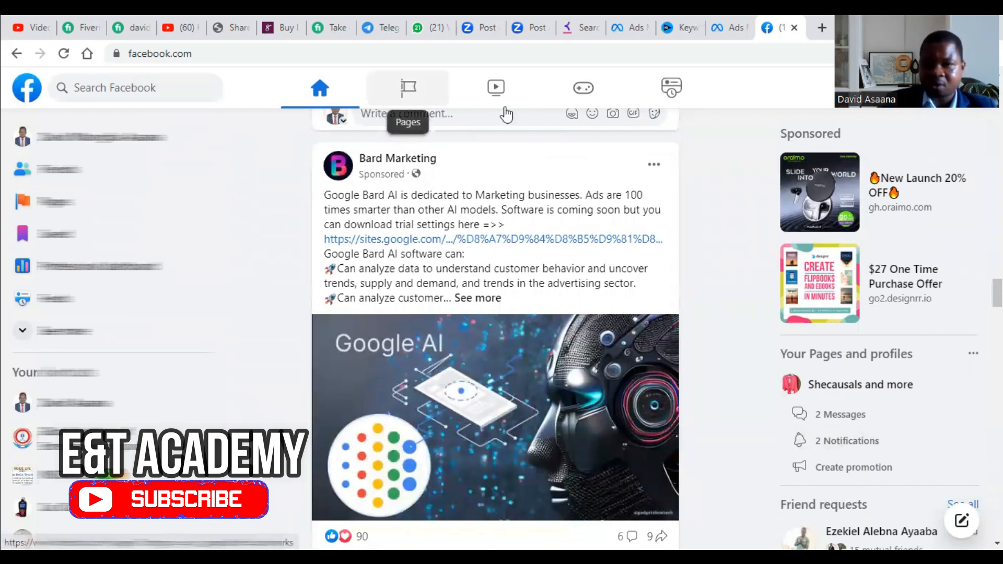
Browse the Facebook Watch videos as an example of where video ads are placed, then return to the home feed.
left_click(495, 88)
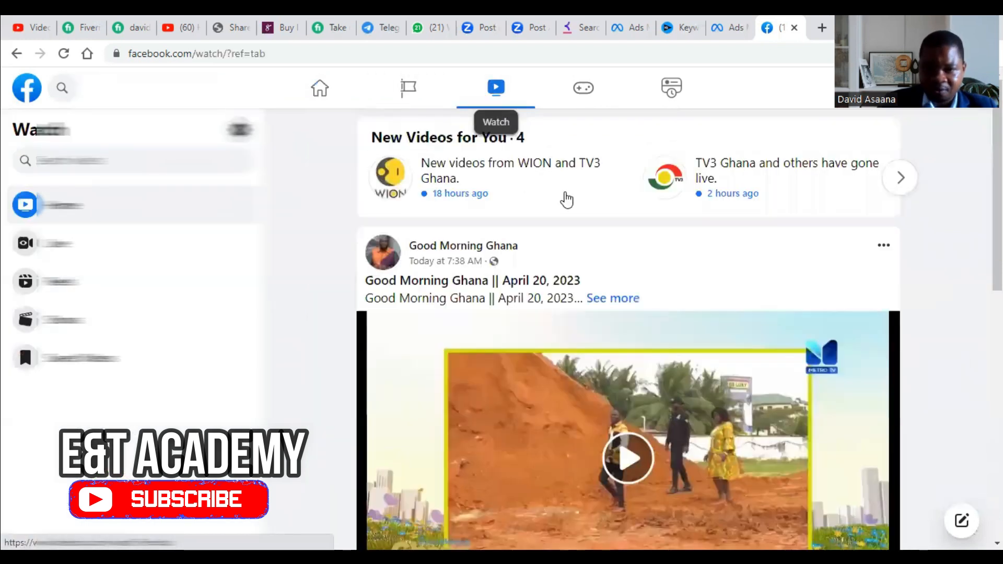
scroll(956, 285, "down", 4)
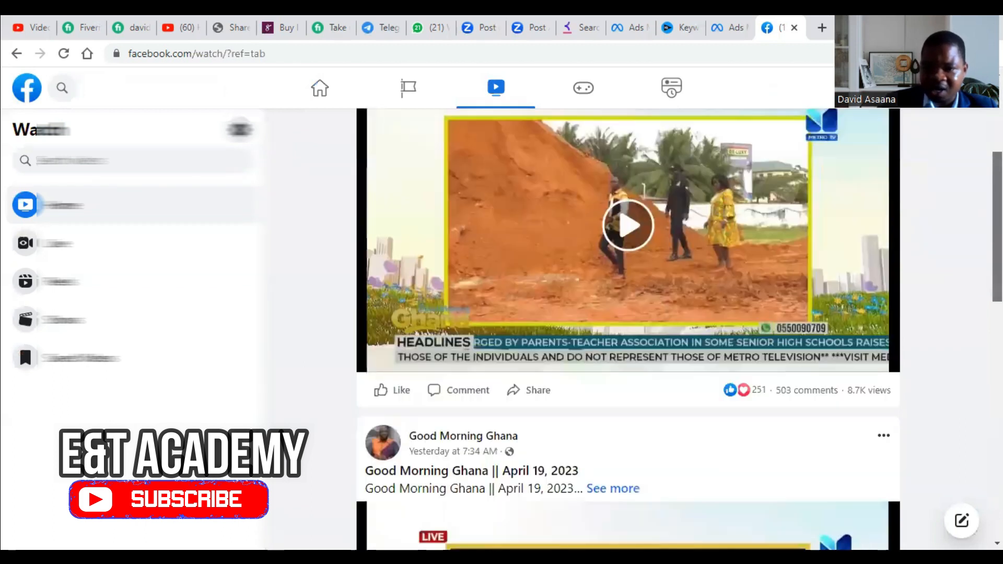
scroll(627, 329, "down", 10)
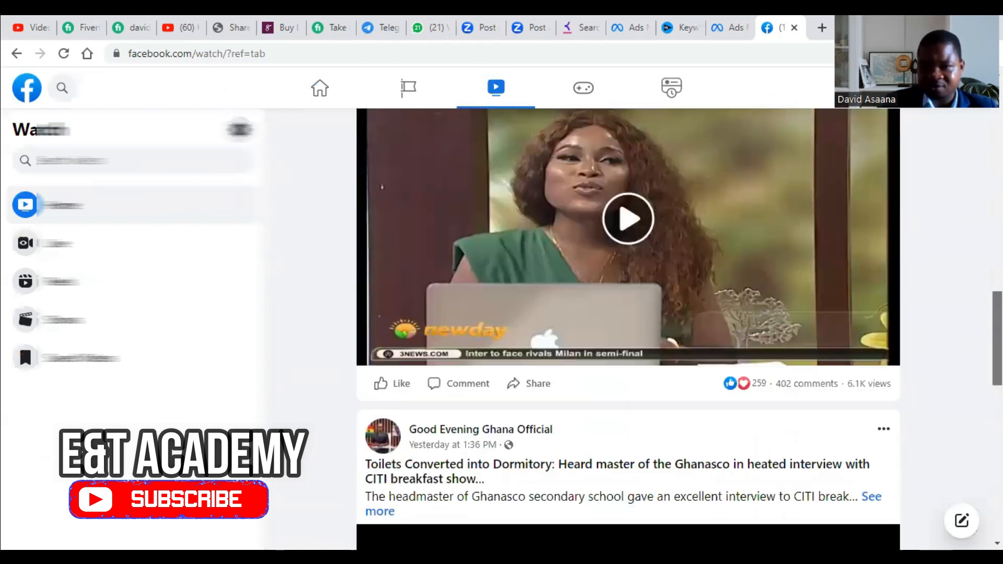
scroll(627, 329, "down", 5)
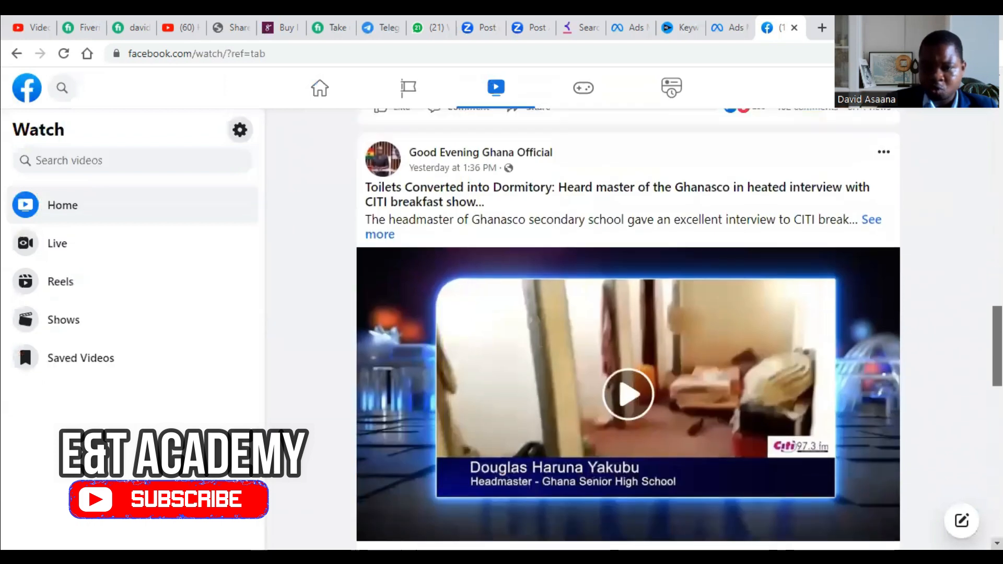
left_click_drag(997, 347, 997, 348)
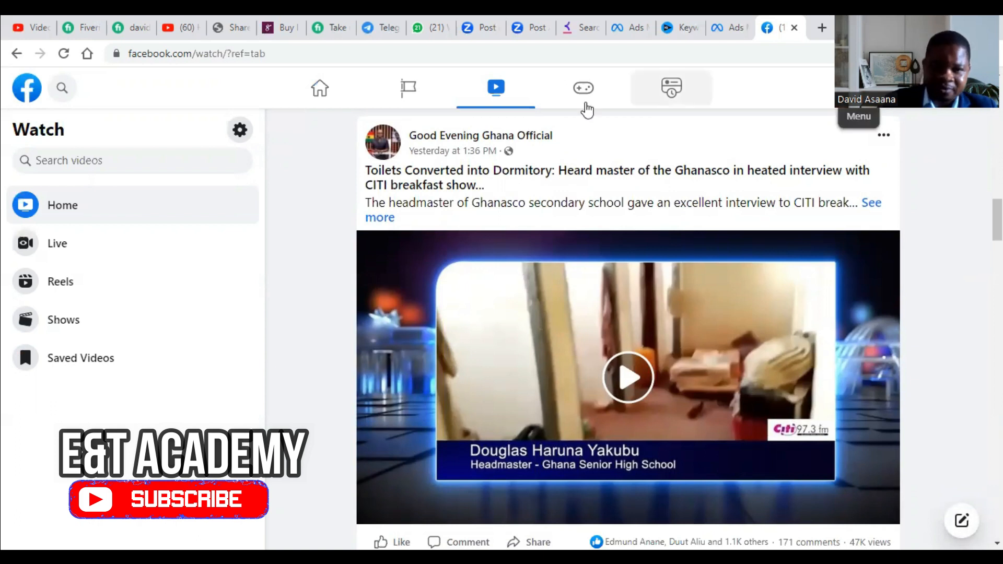
left_click(323, 91)
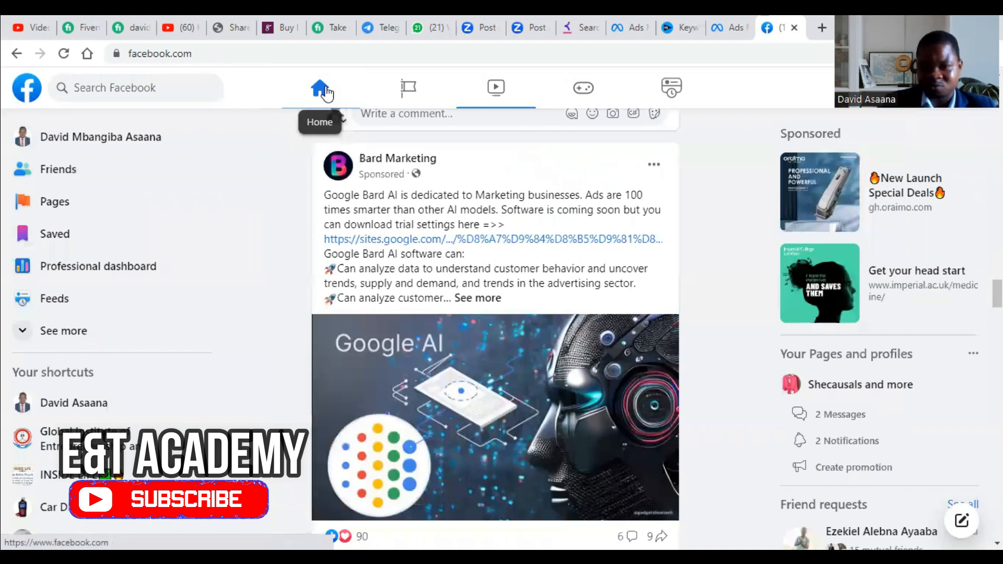
Switch back to Ads Manager and exclude the In-stream ads for videos and reels placement, then check the remaining placements.
left_click(730, 26)
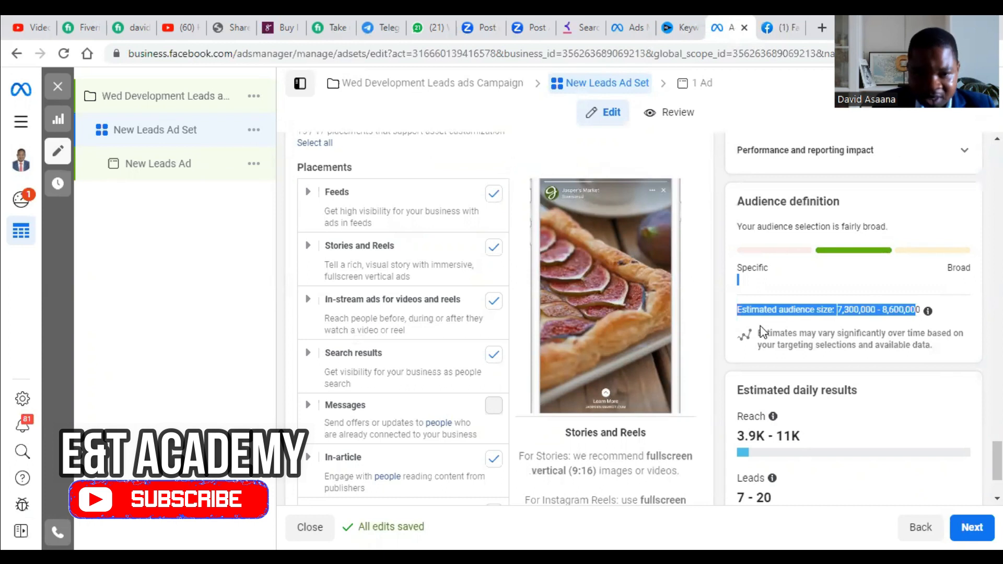
left_click(496, 308)
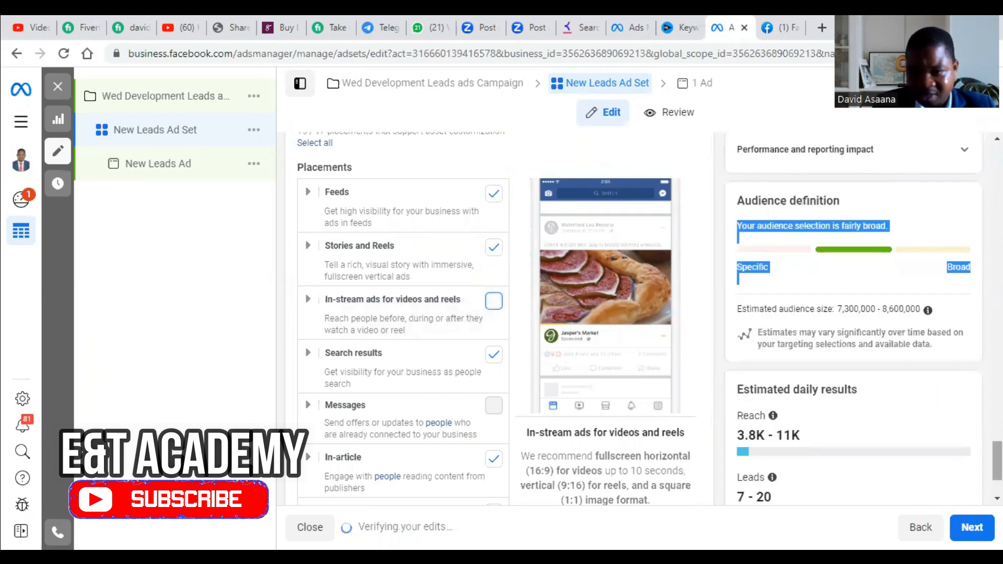
scroll(644, 317, "down", 2)
scroll(643, 317, "up", 2)
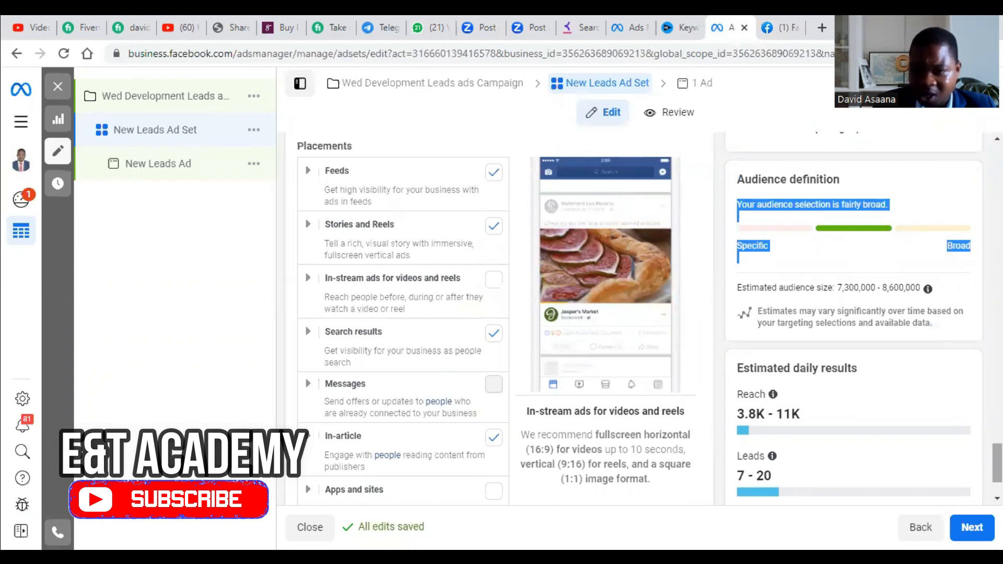
left_click(201, 423)
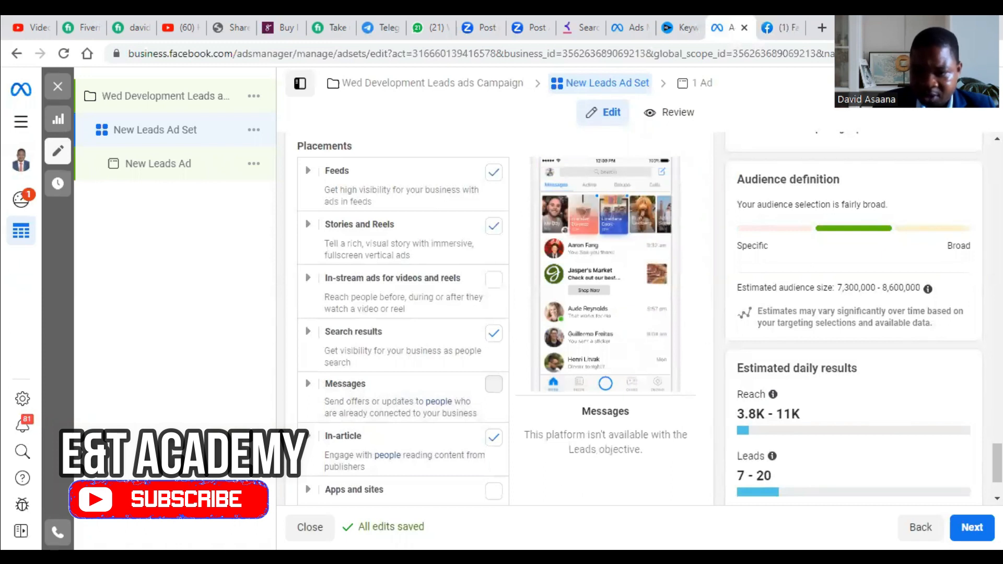
scroll(499, 318, "down", 2)
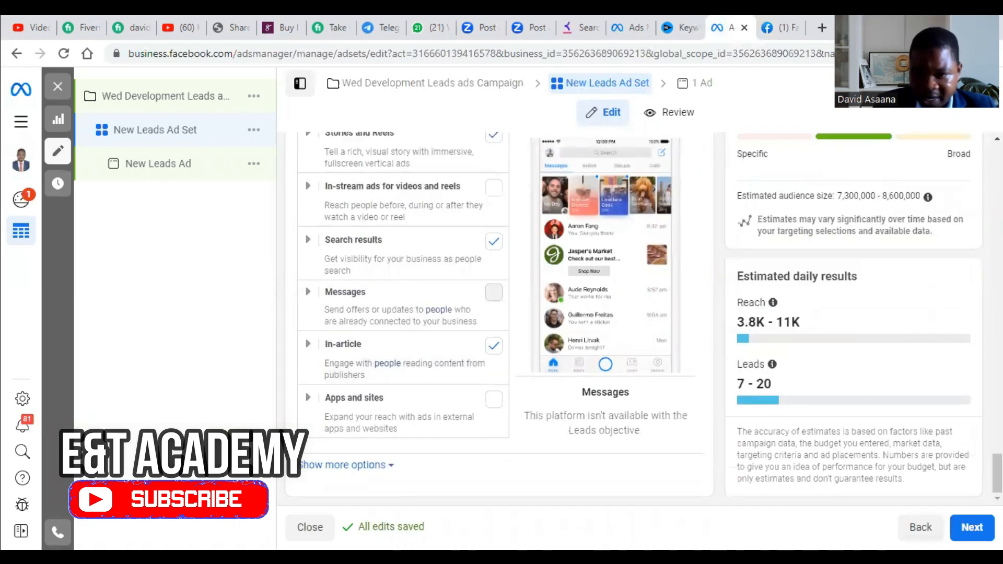
Continue to the New Leads Ad and review its identity, format, creative, call to action and destination settings.
left_click(972, 527)
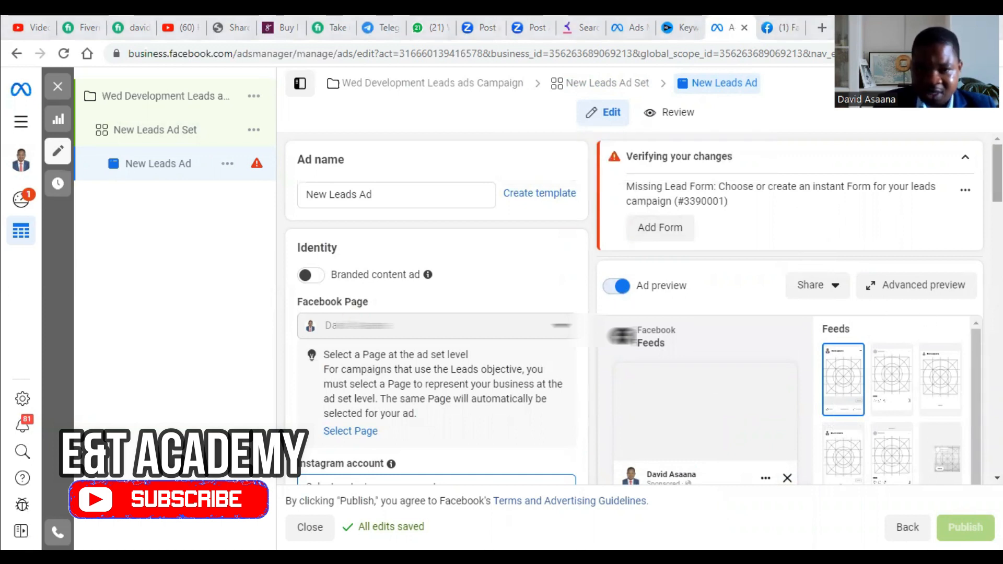
scroll(436, 313, "down", 5)
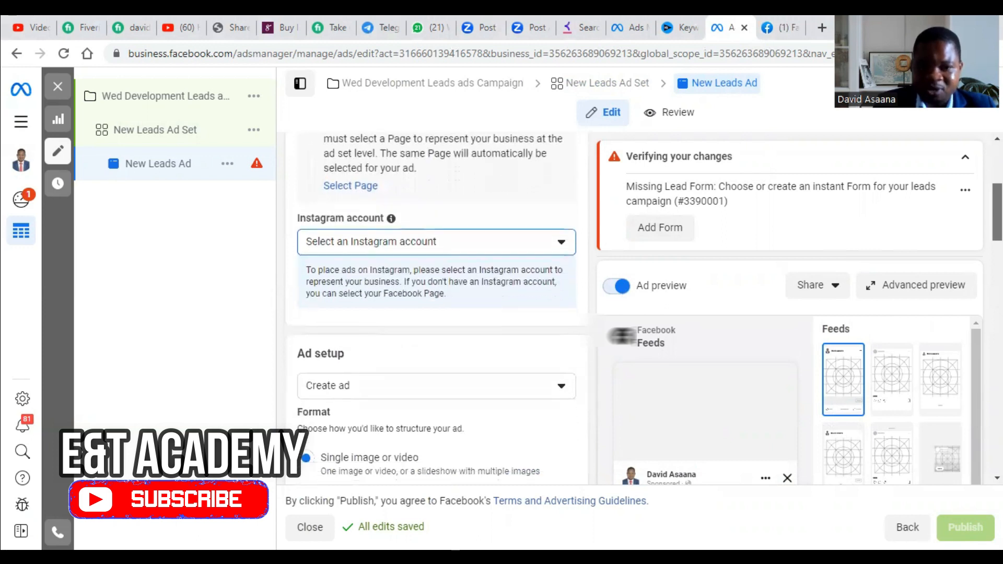
scroll(436, 314, "down", 4)
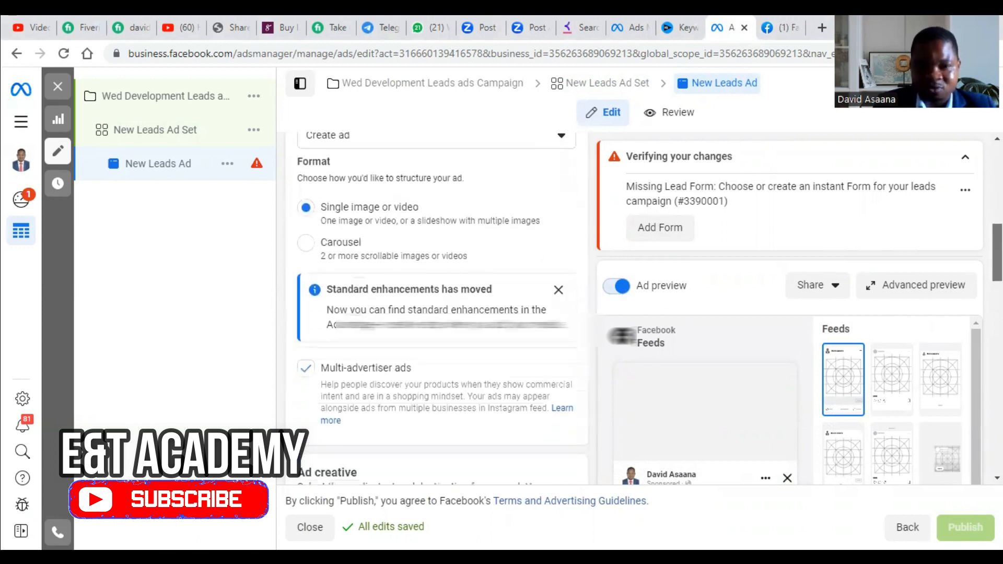
scroll(436, 313, "down", 10)
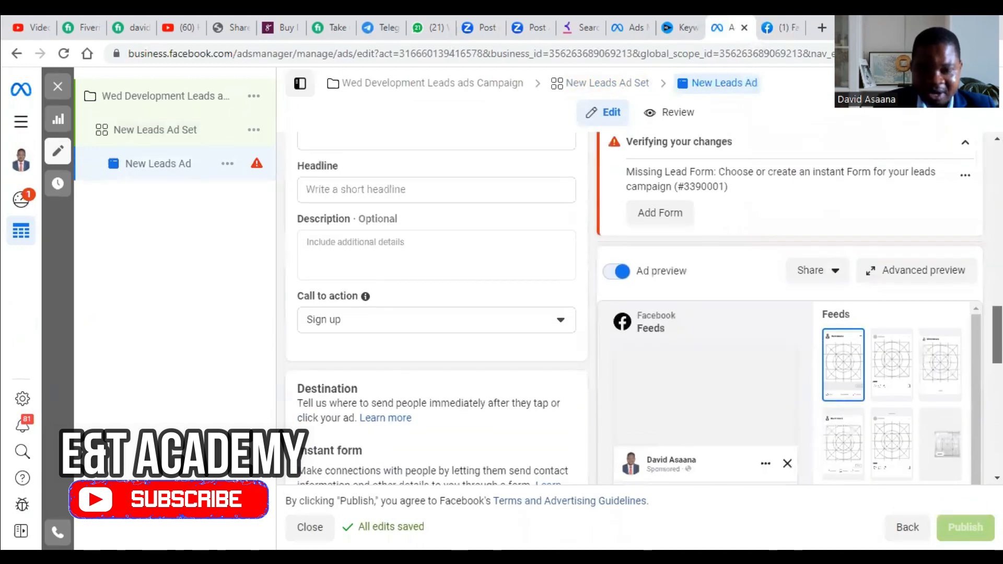
Add the website flyer image as the ad's media and check the filled-in primary text.
scroll(437, 309, "up", 3)
scroll(436, 313, "up", 2)
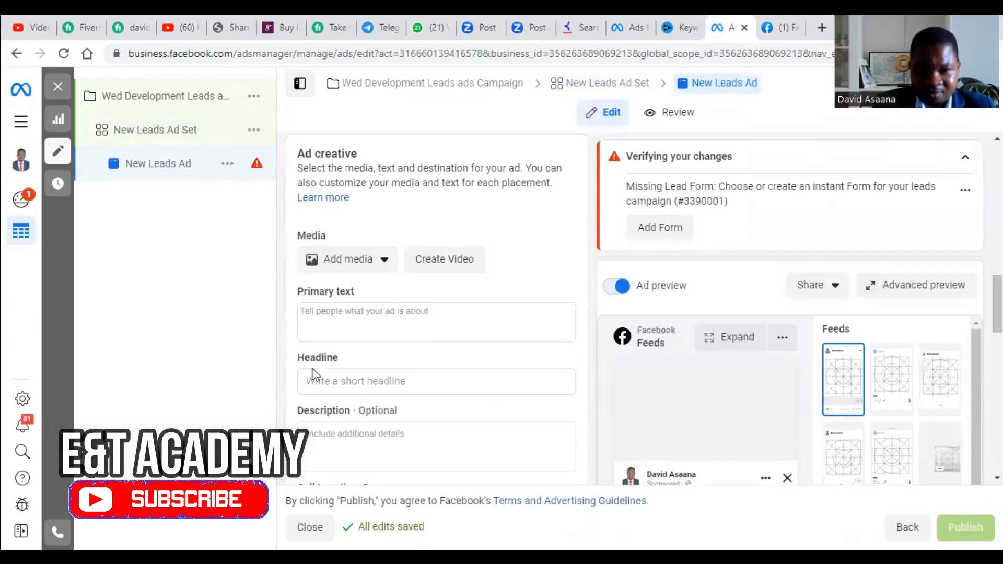
left_click(353, 270)
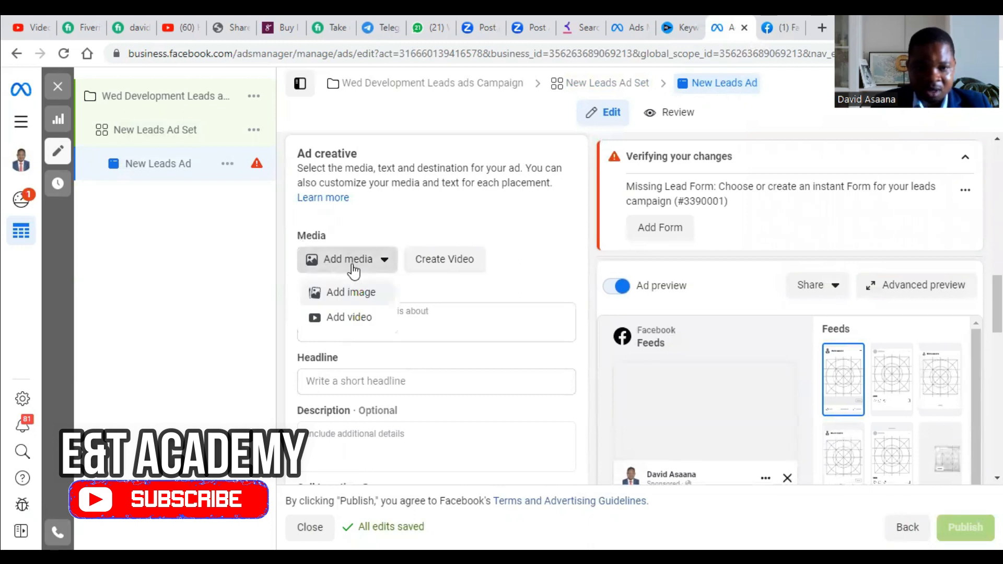
left_click(359, 299)
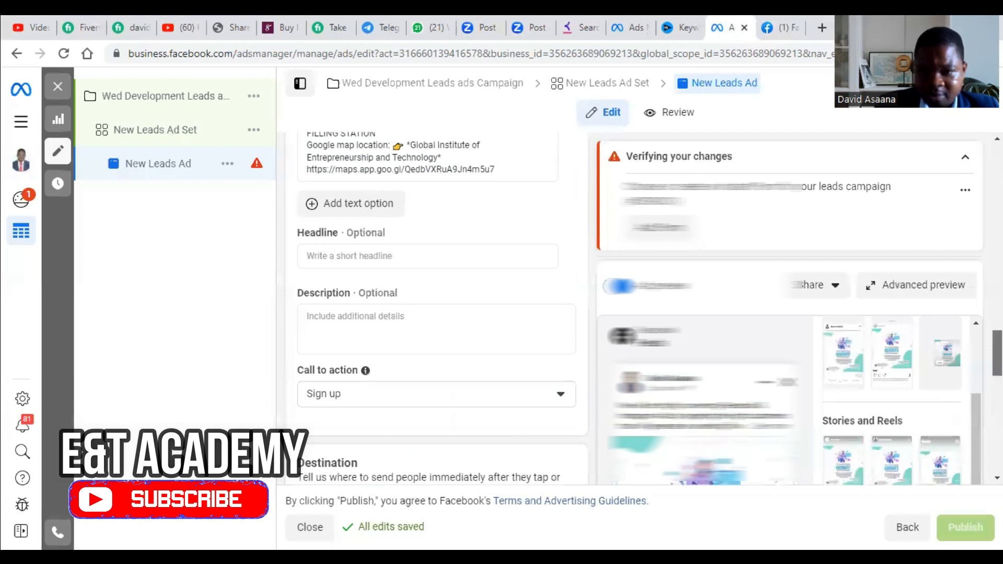
scroll(436, 308, "up", 2)
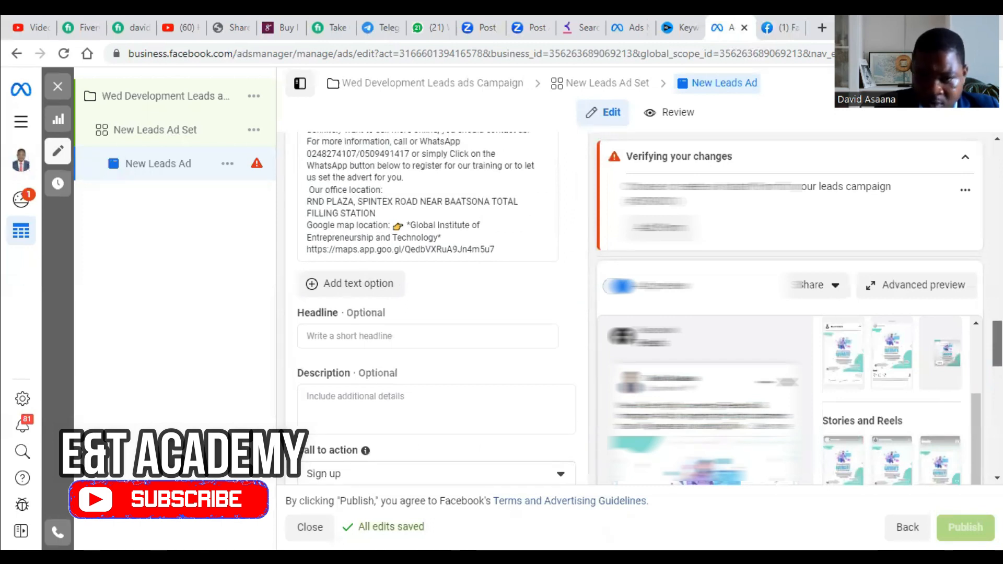
scroll(436, 308, "up", 3)
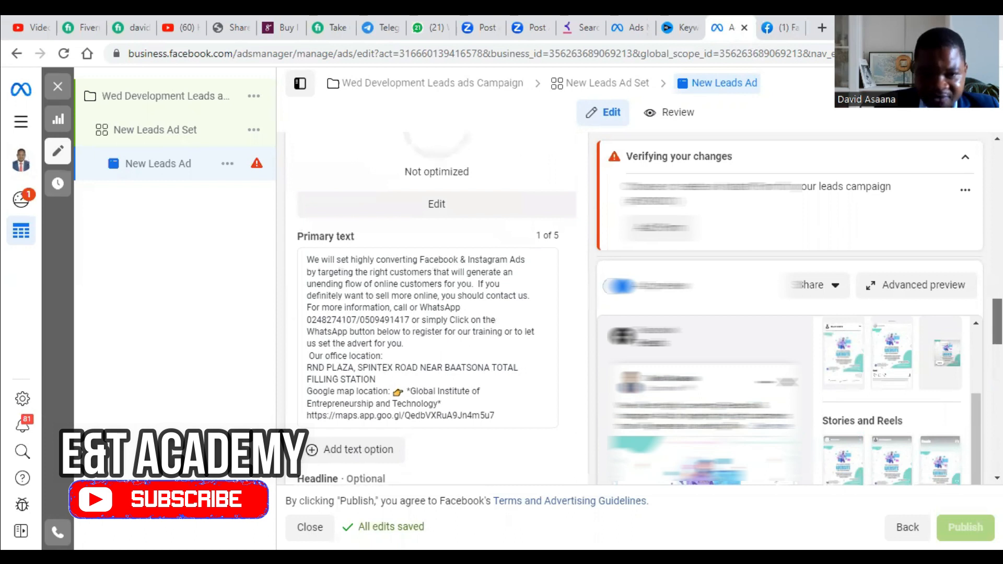
Enter "Get a website now" as the ad's headline.
scroll(436, 308, "down", 6)
scroll(451, 220, "up", 1)
left_click(450, 219)
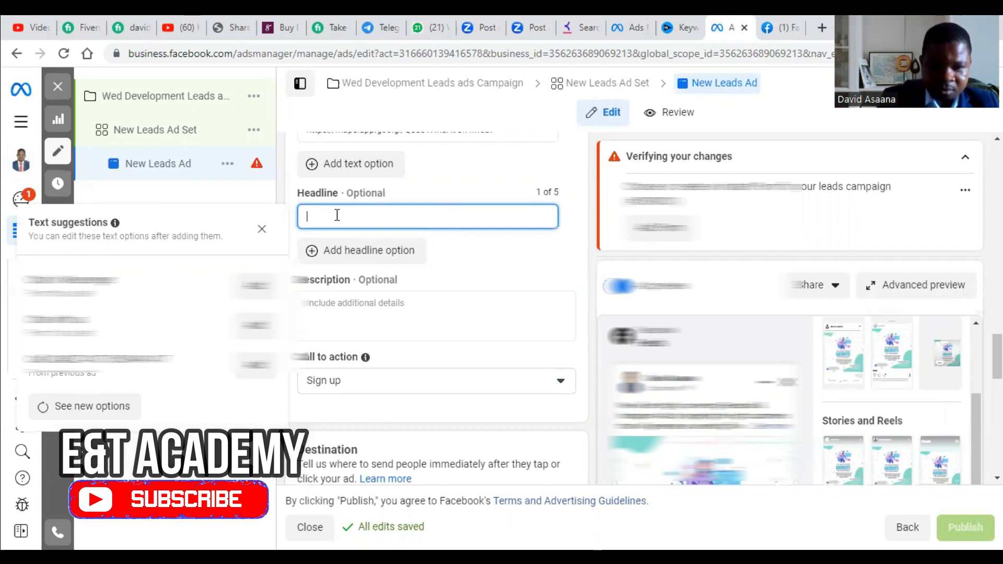
type("G")
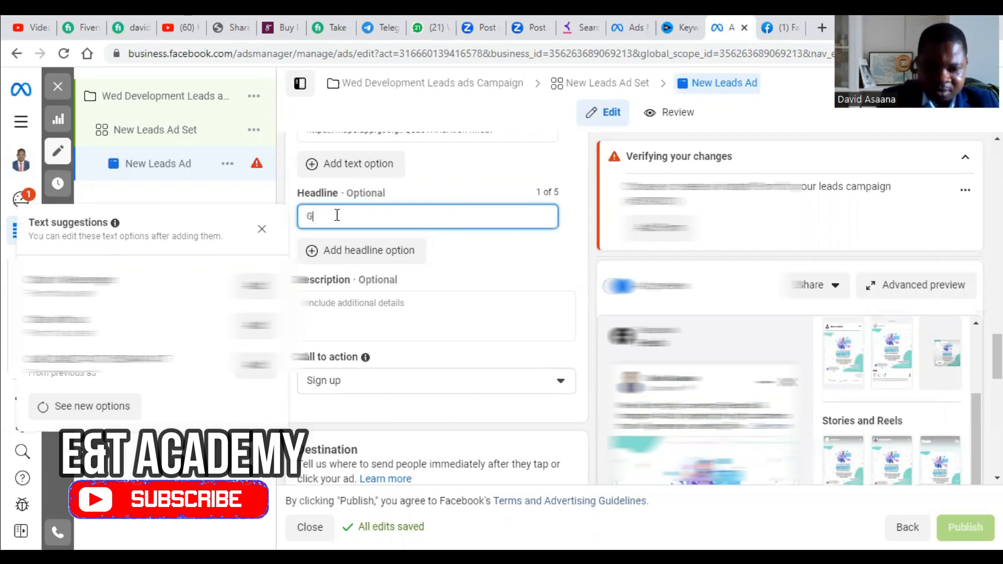
type("et a websi")
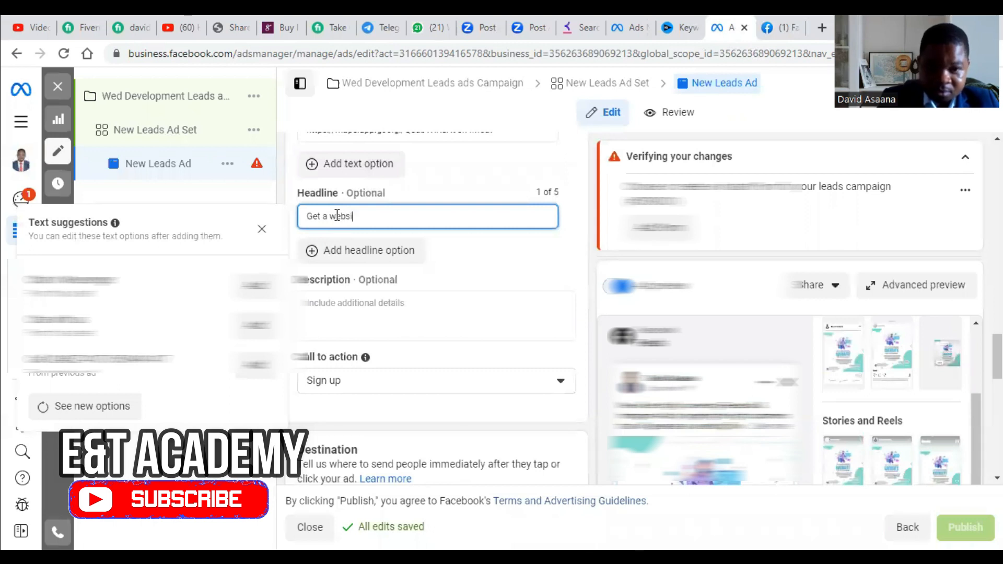
type("te now")
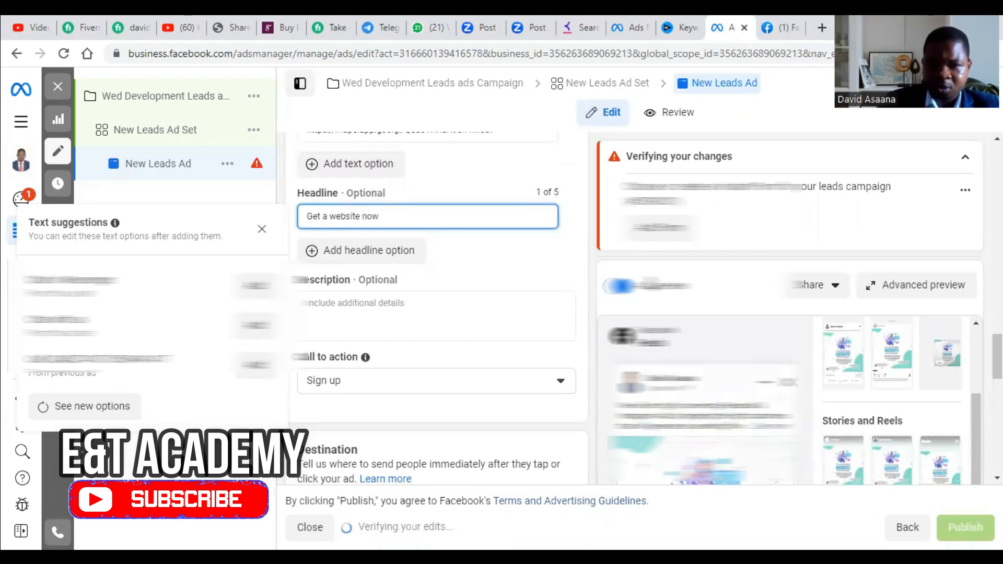
Review the ad's primary text, optional description and available call-to-action choices, keeping Sign up selected.
mouse_move(996, 356)
left_mouse_down()
mouse_move(996, 399)
mouse_move(997, 368)
left_mouse_up()
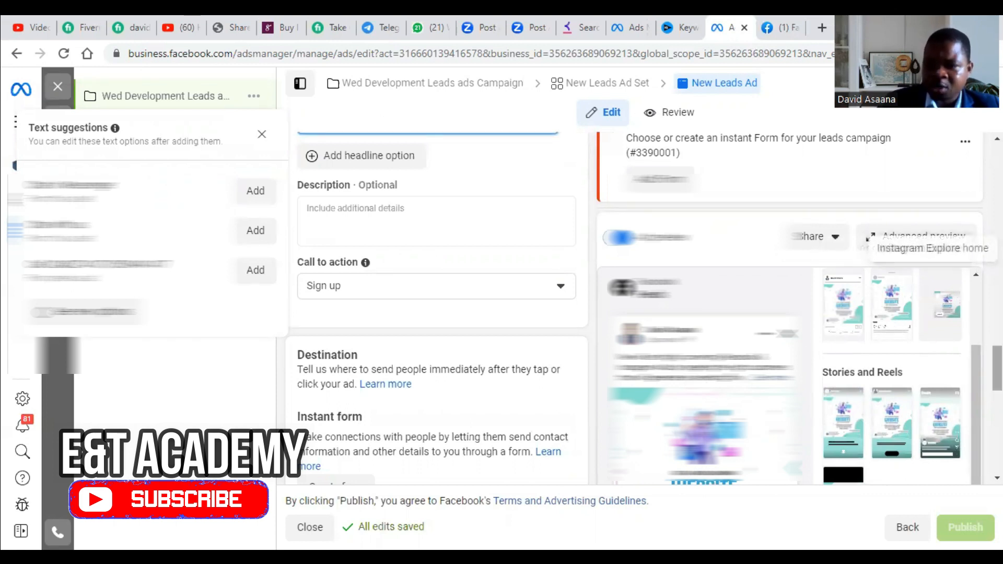
left_click(997, 368)
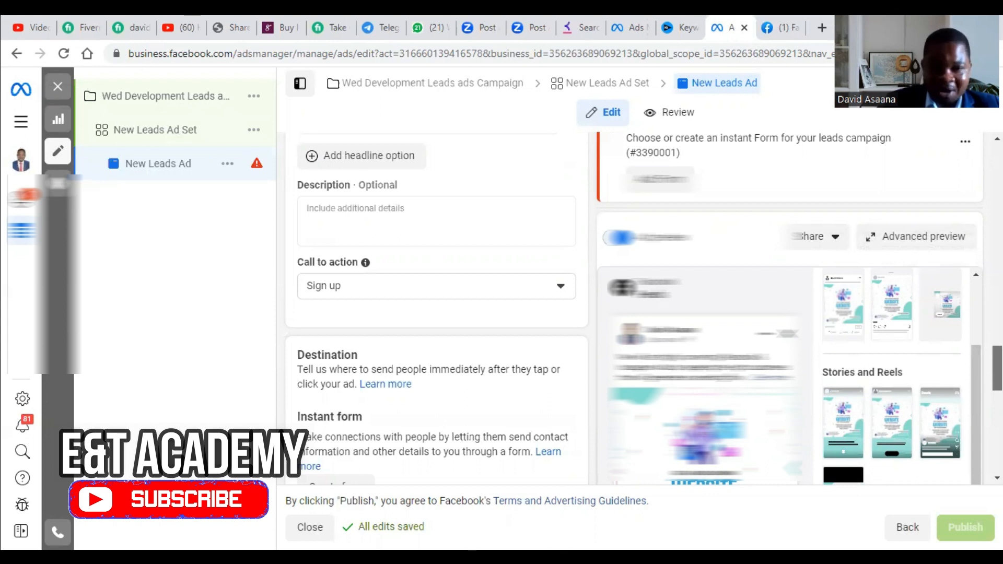
left_click_drag(997, 368, 997, 318)
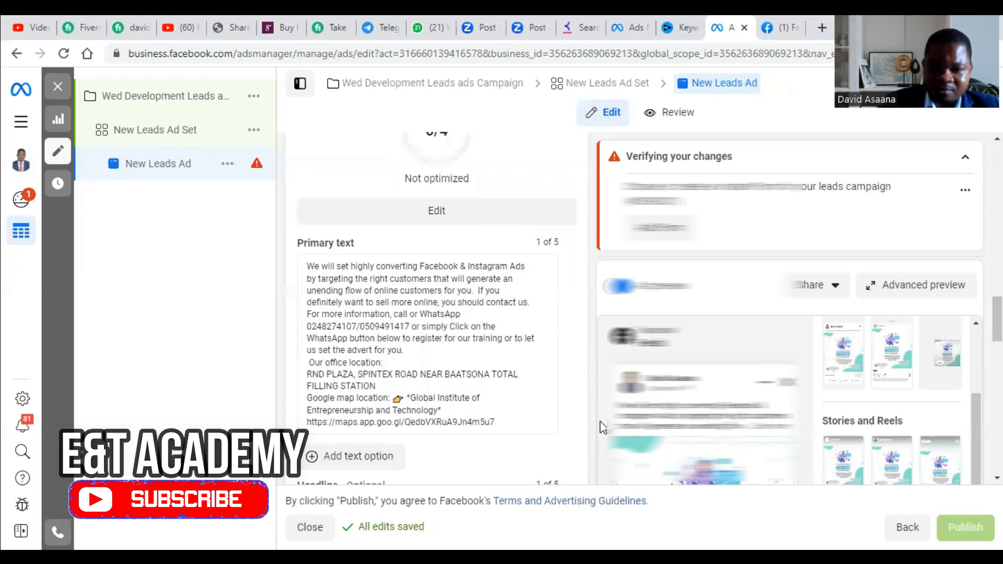
left_click_drag(997, 319, 997, 373)
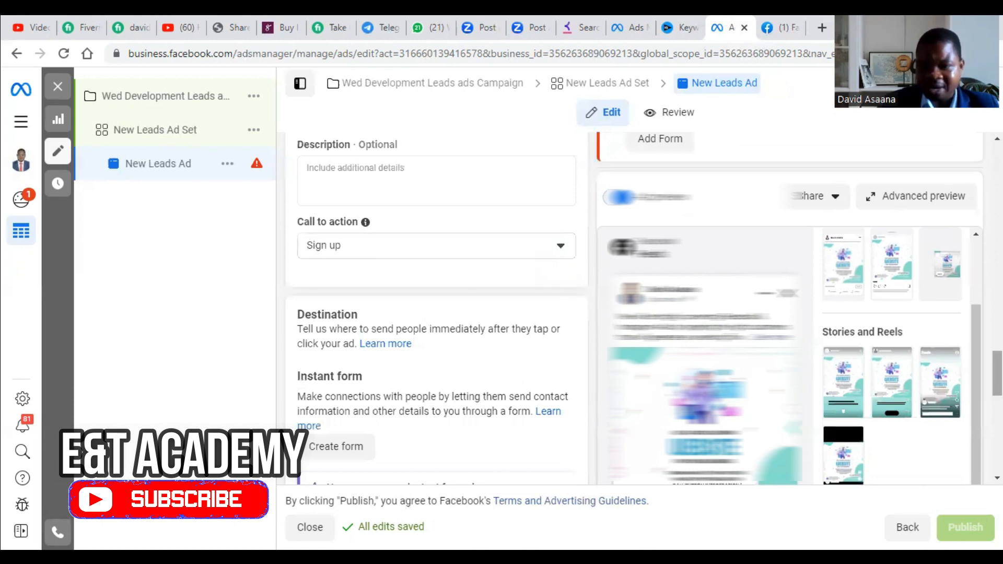
left_click(412, 256)
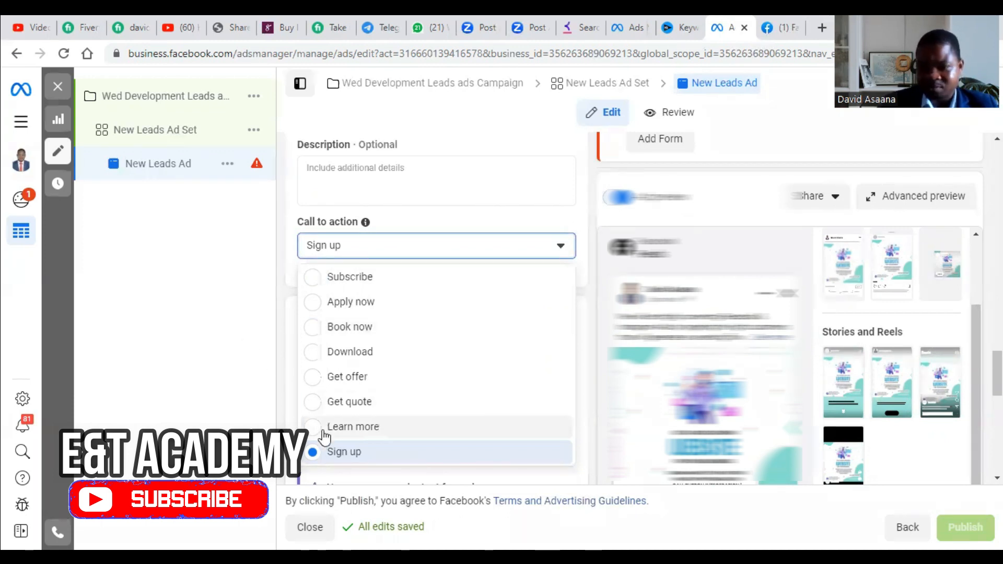
left_click(245, 312)
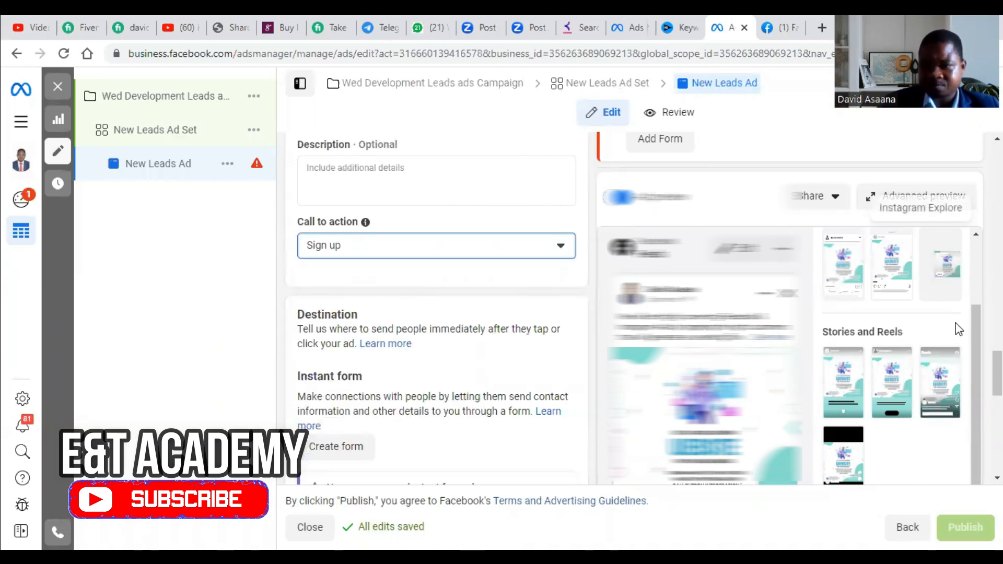
Go to the missing lead form and open the draft "Website leads" instant form for editing, then check its form types.
left_click_drag(996, 374, 997, 285)
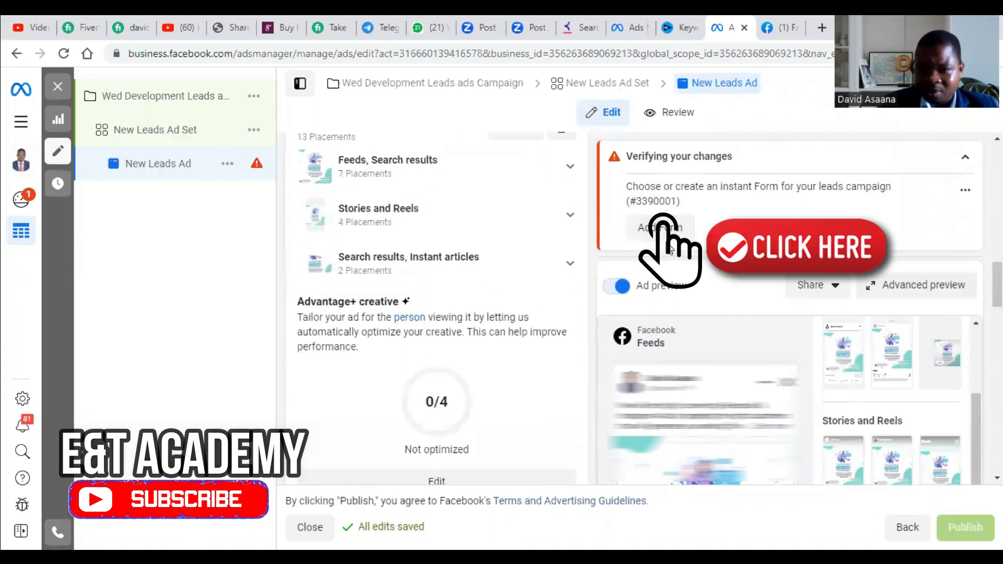
left_click(671, 235)
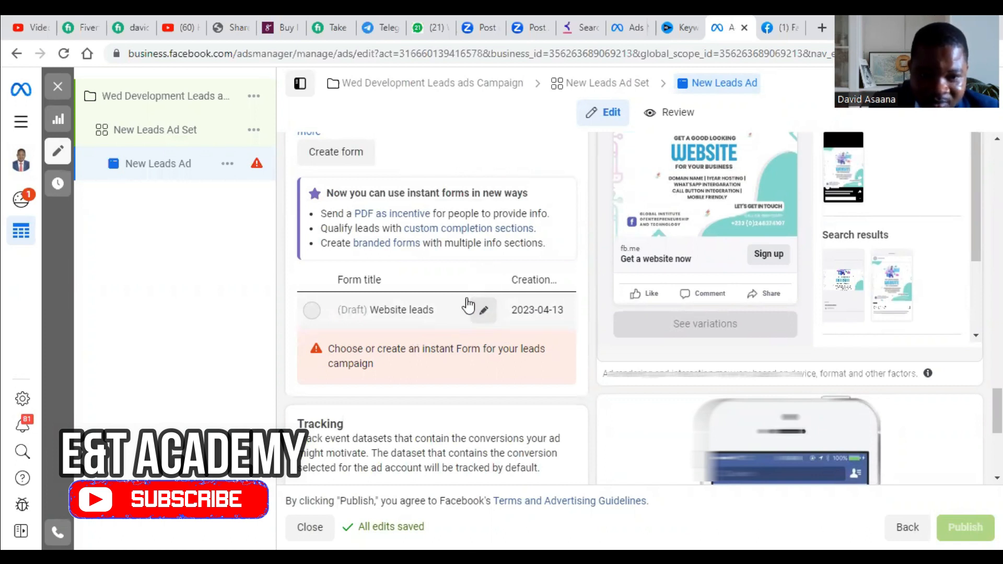
left_click(484, 310)
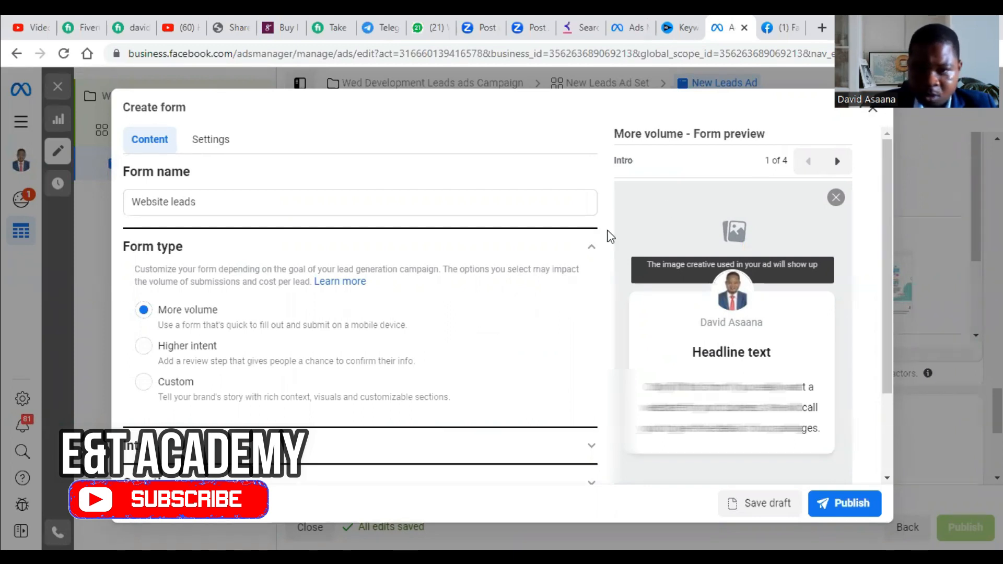
left_click_drag(882, 283, 892, 350)
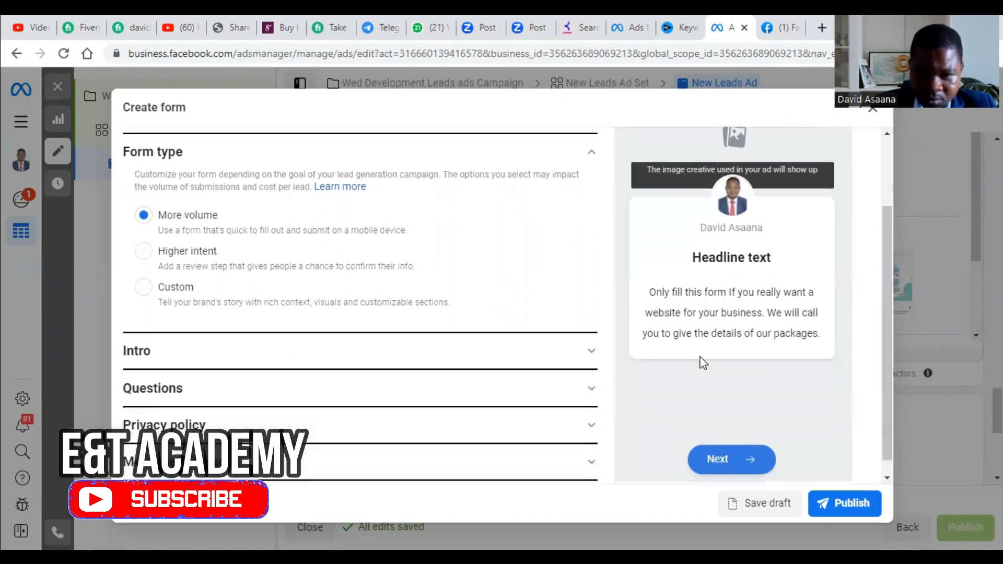
Expand the form's Intro section and enter "We will help you get a website" as the greeting headline.
left_click(589, 346)
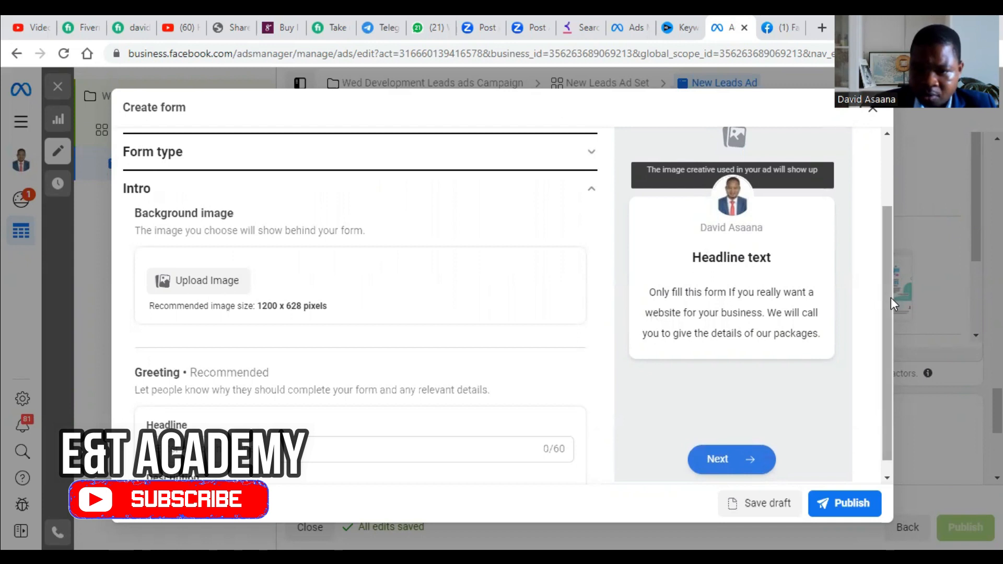
left_click_drag(891, 296, 894, 322)
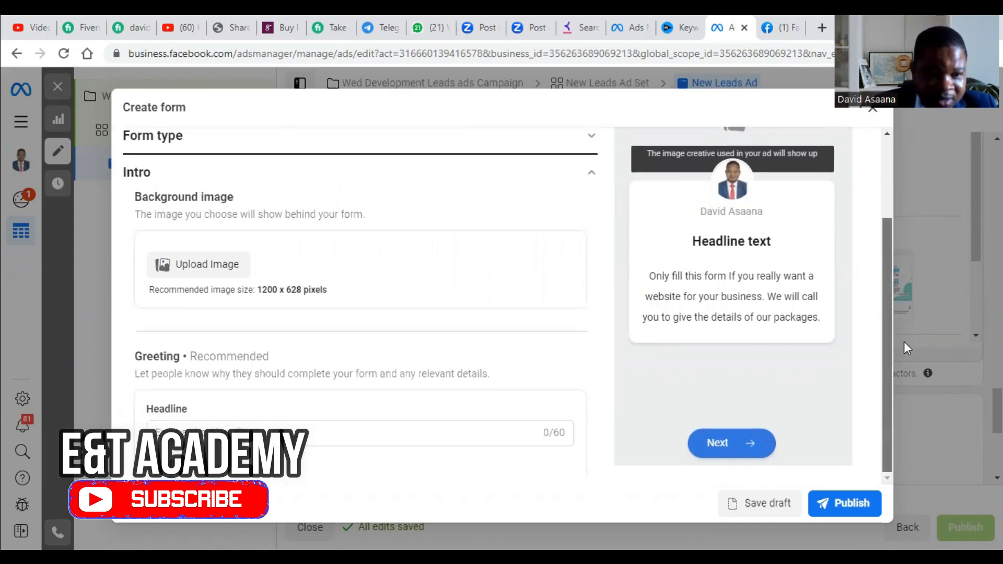
scroll(871, 319, "up", 1)
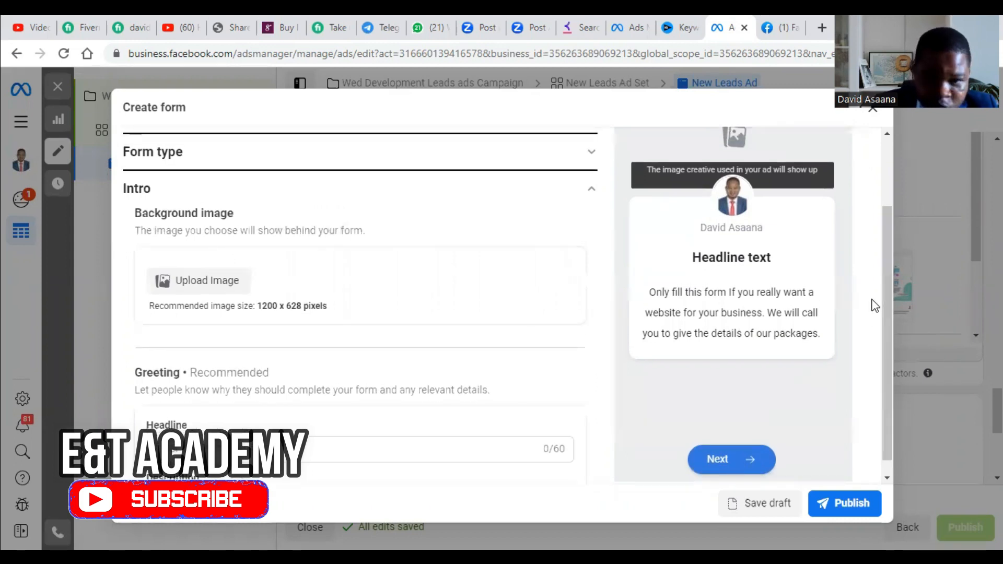
left_click_drag(888, 288, 896, 239)
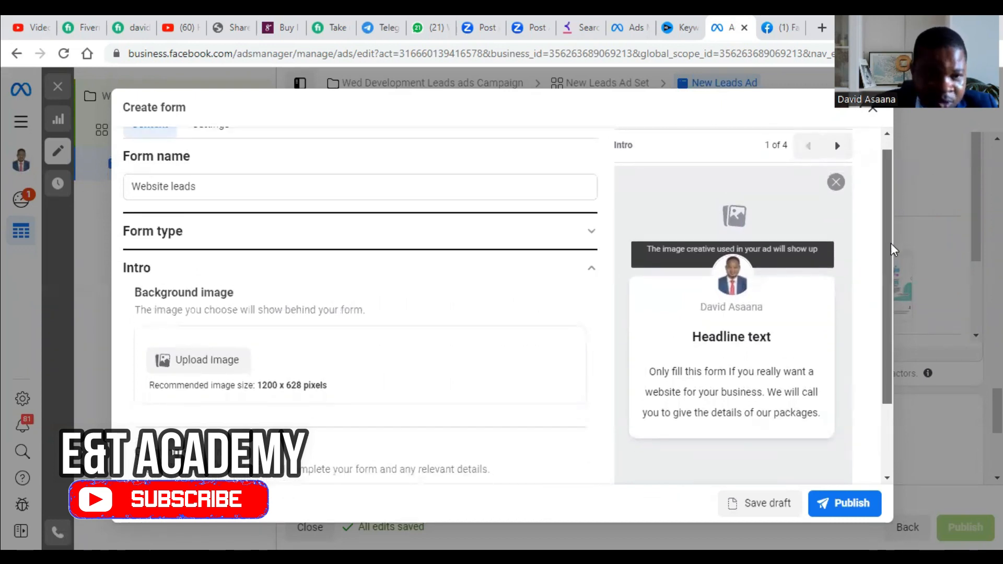
scroll(891, 248, "up", 1)
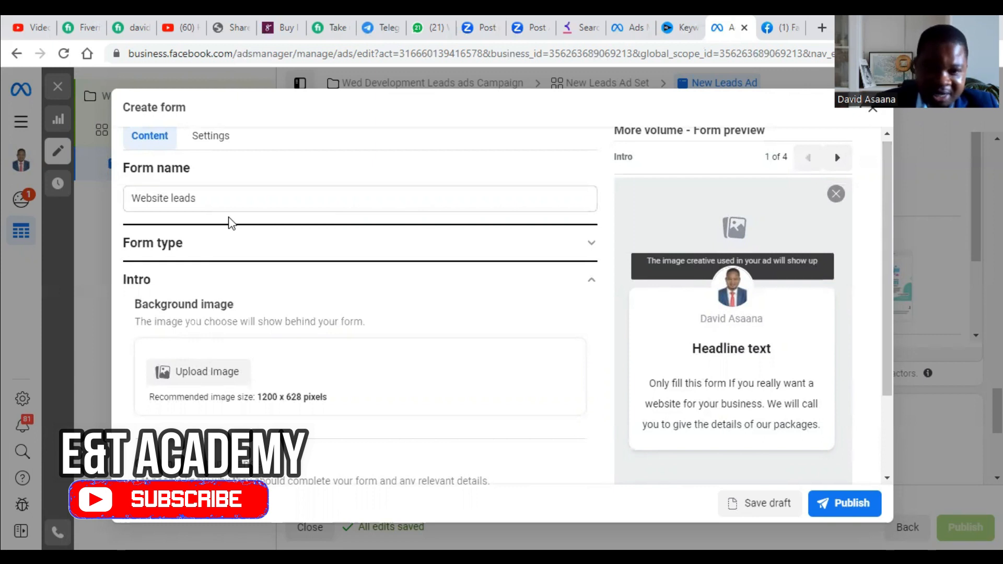
scroll(835, 376, "down", 2)
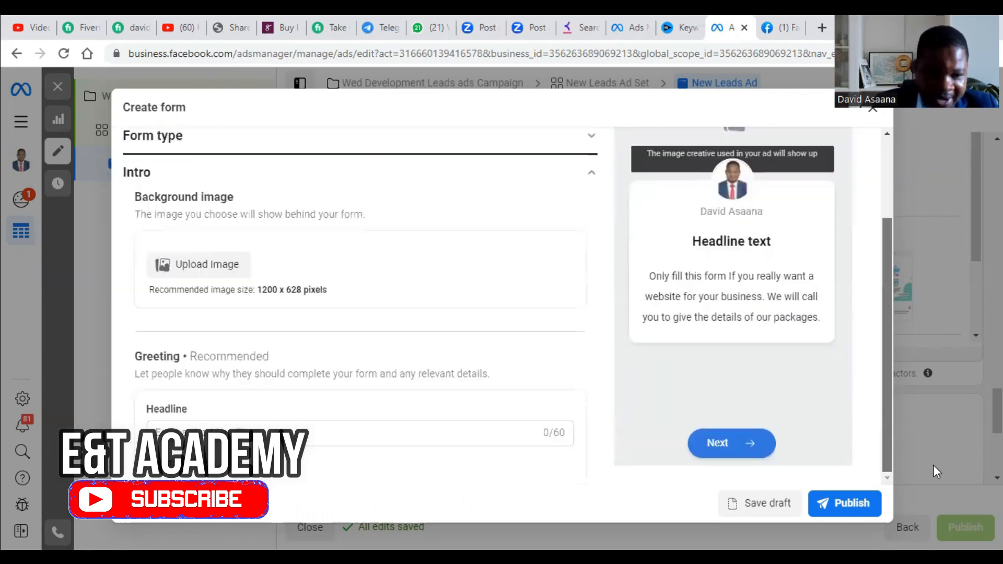
scroll(228, 218, "up", 2)
type("We wil")
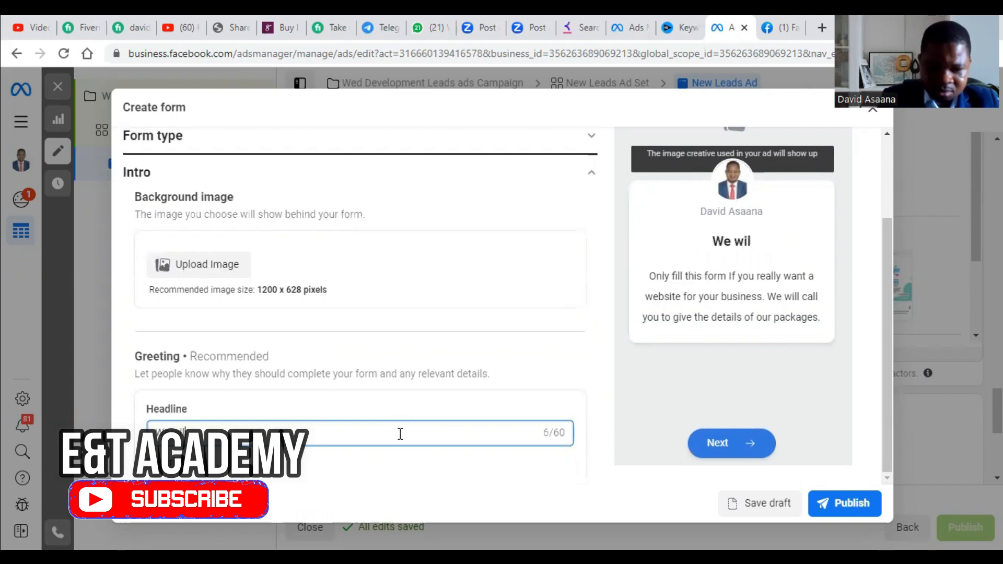
type("l hel")
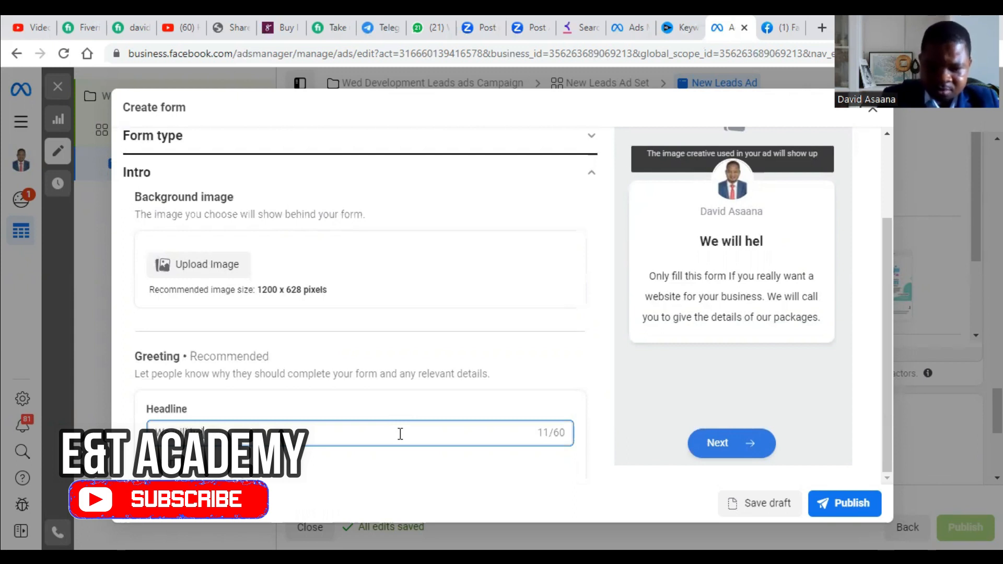
type("p you")
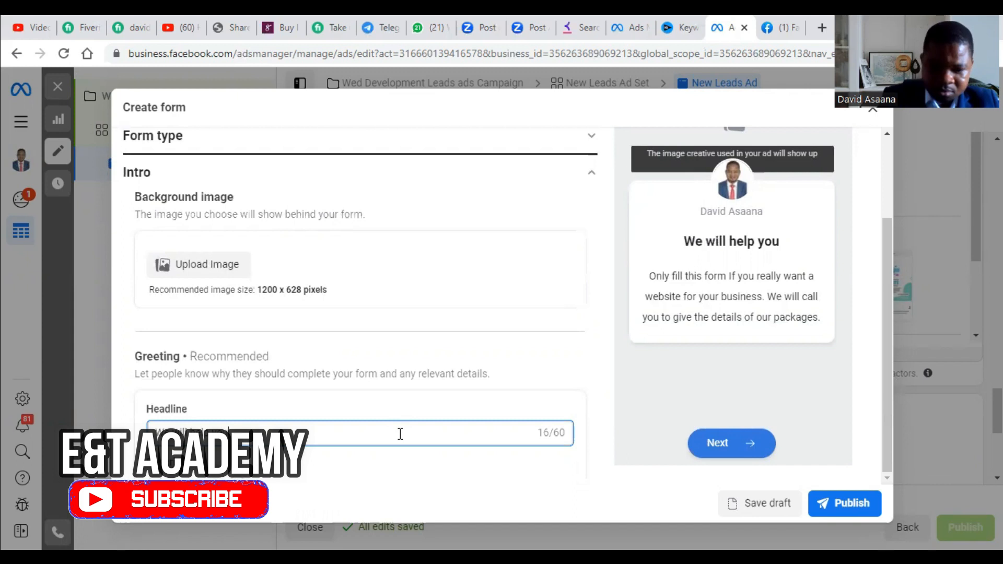
type(" get a")
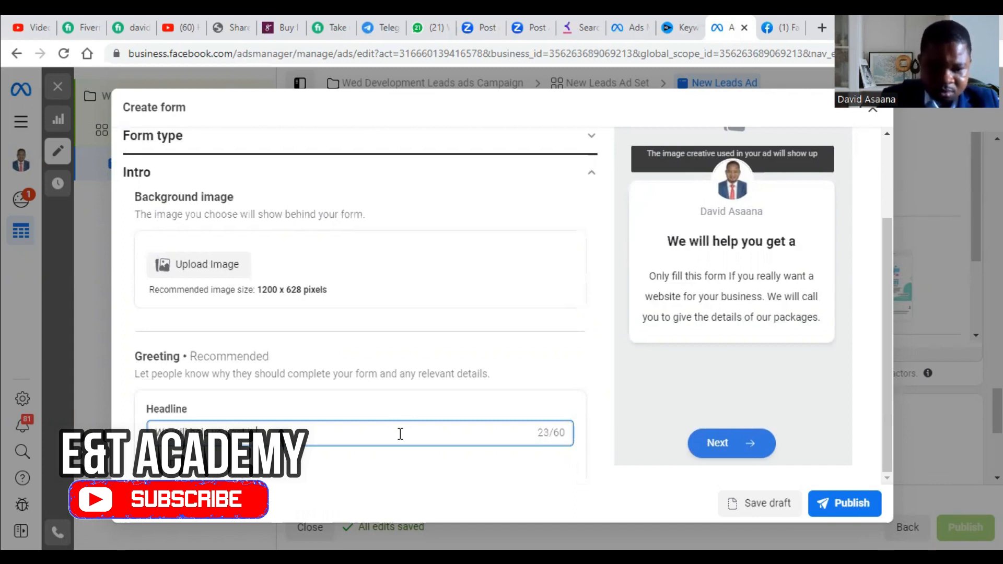
type(" website")
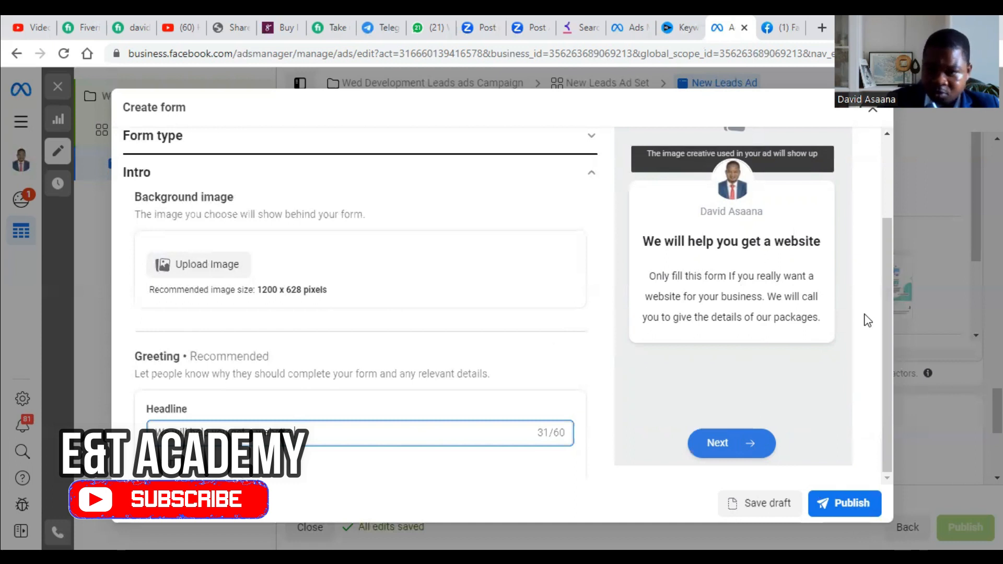
Check the intro in the form preview, review the form type options with More volume kept, and return to the Intro section.
left_click_drag(882, 318, 874, 222)
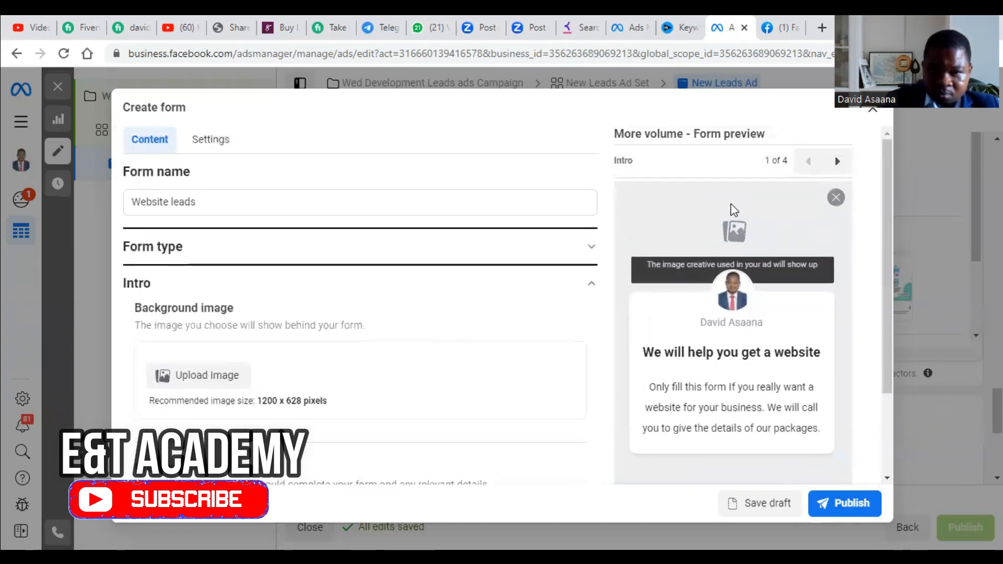
left_click(579, 245)
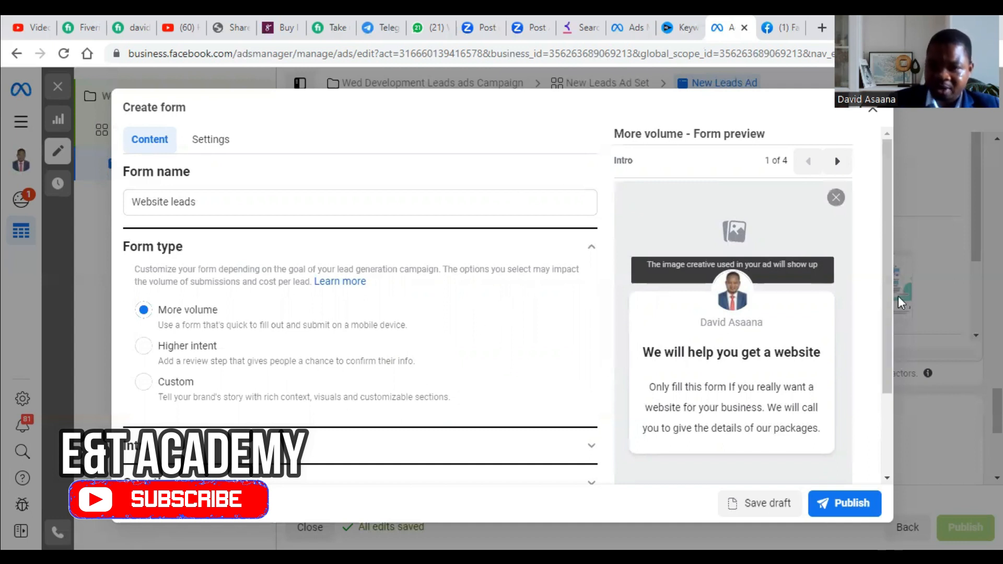
left_click_drag(883, 314, 898, 350)
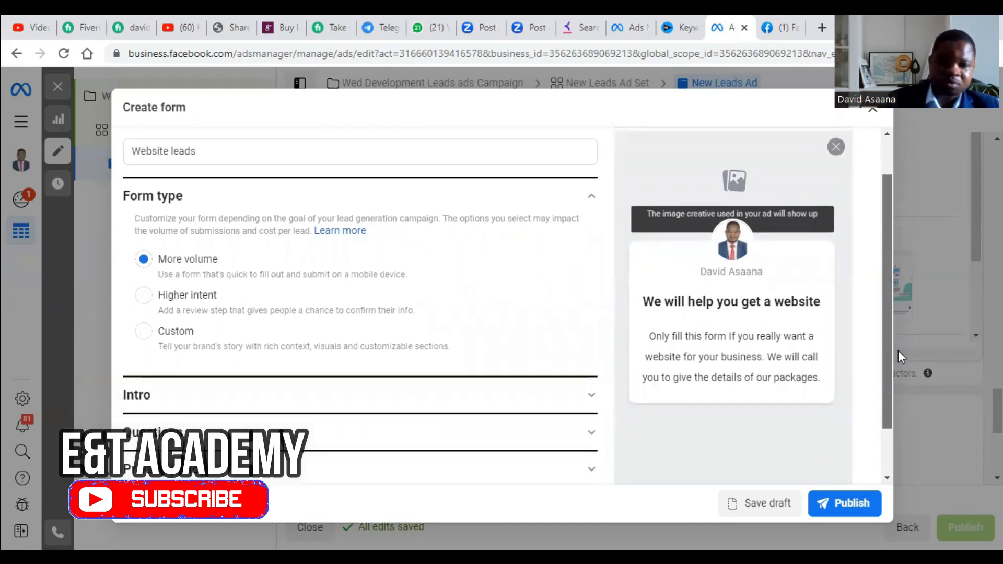
left_click_drag(898, 350, 891, 375)
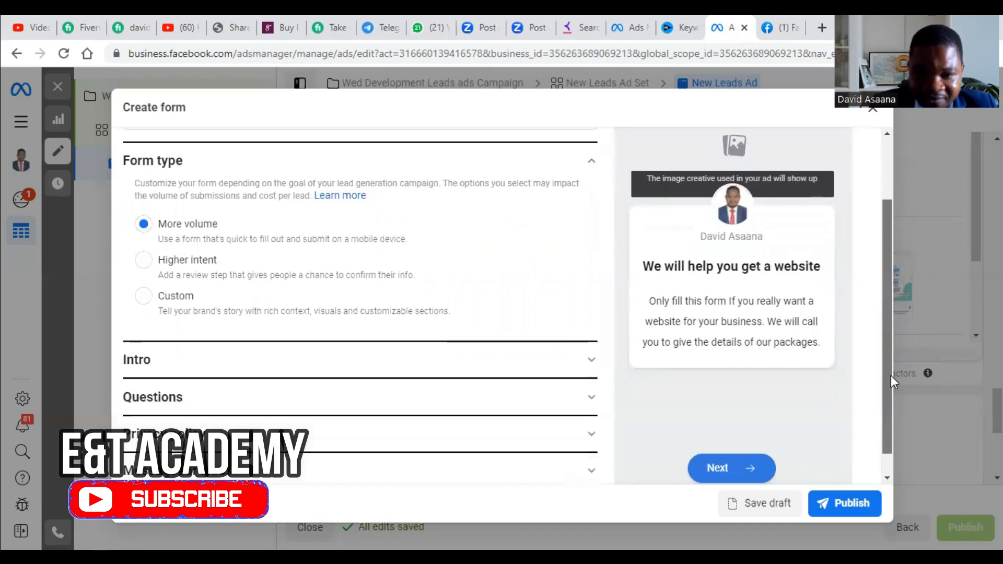
left_click(590, 358)
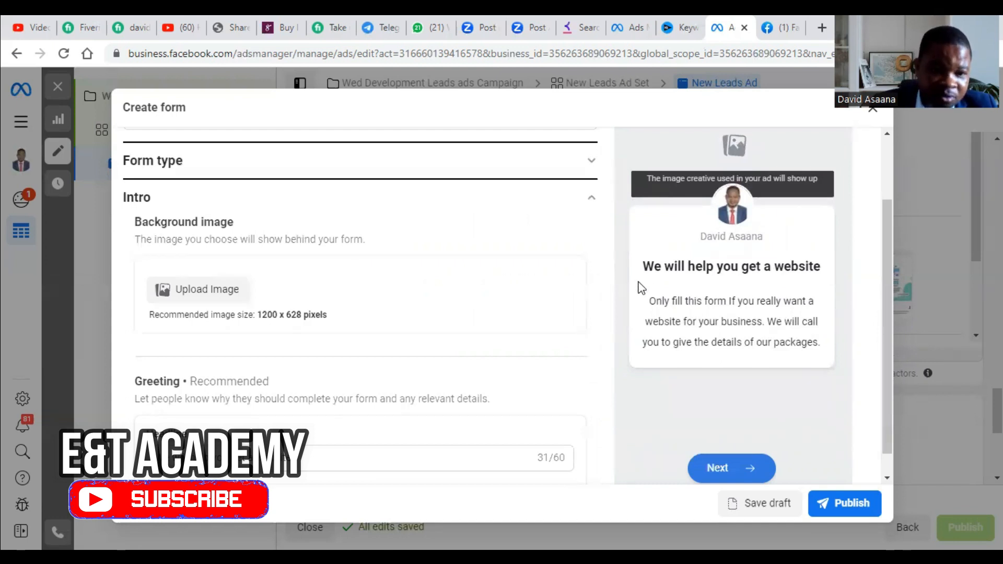
Upload the website-promotion image 5ce05a41-43ae-4036-a4f2-938371c2cbef from the 2023 JAN folder as the form intro's background image.
left_click(225, 295)
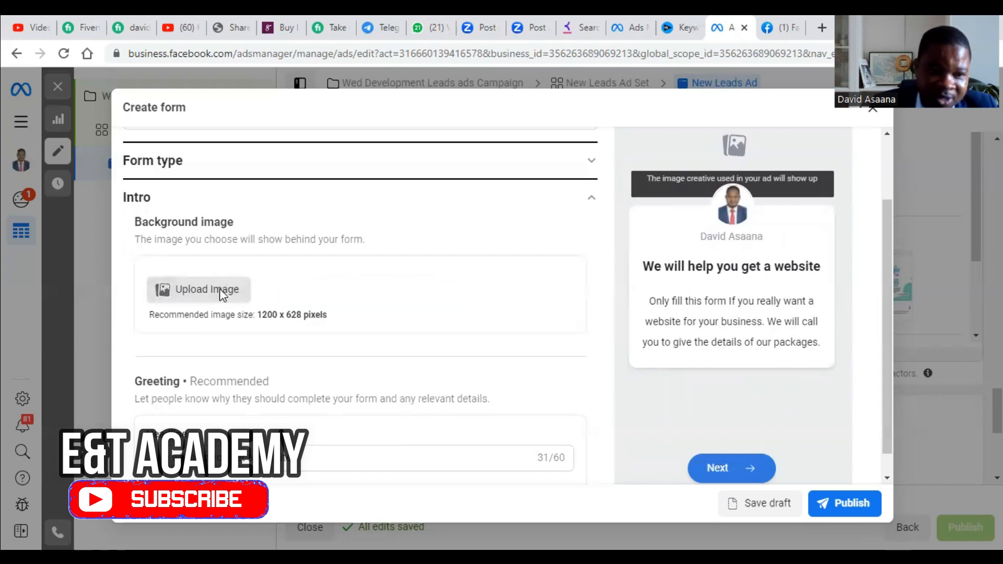
left_click(202, 181)
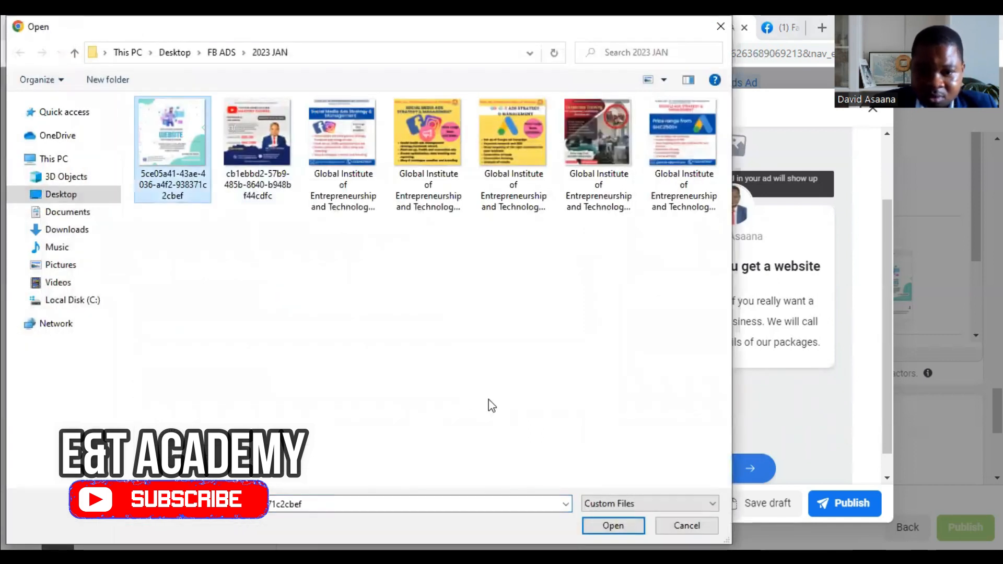
left_click(613, 526)
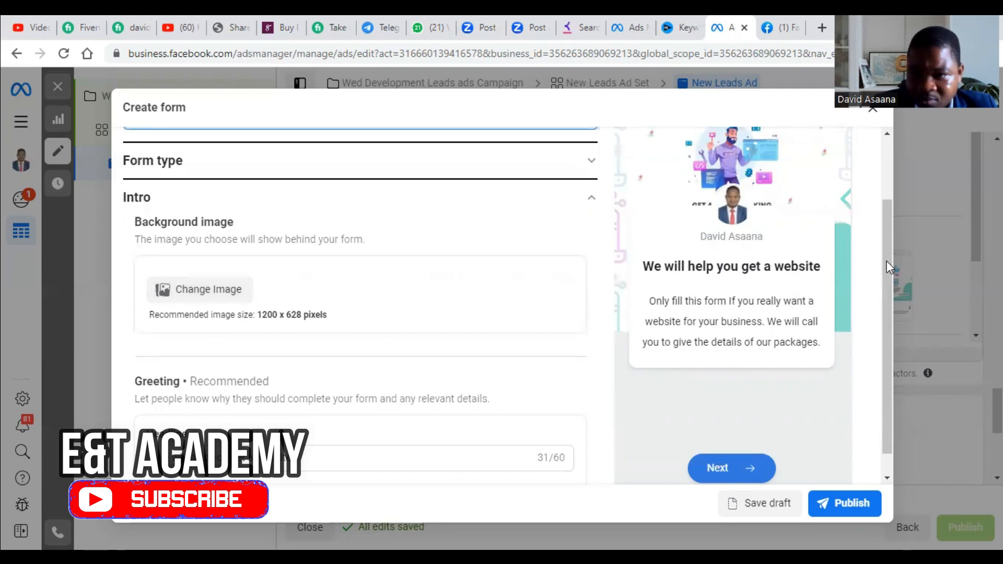
mouse_move(885, 259)
left_mouse_down()
mouse_move(894, 277)
mouse_move(894, 268)
left_mouse_up()
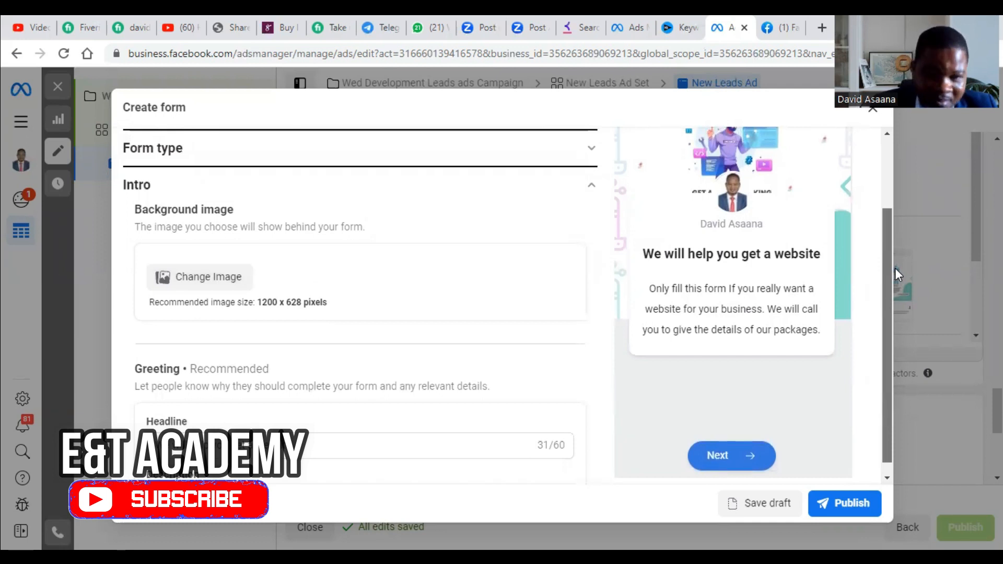
left_click_drag(884, 275, 901, 353)
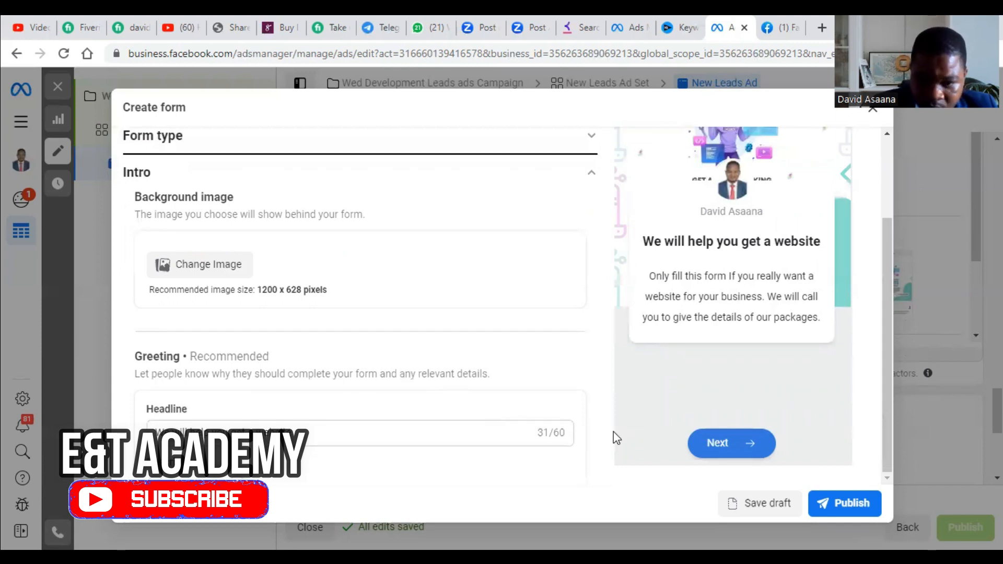
Examine the contact information fields on the Prefill information page of the form preview.
scroll(783, 287, "up", 3)
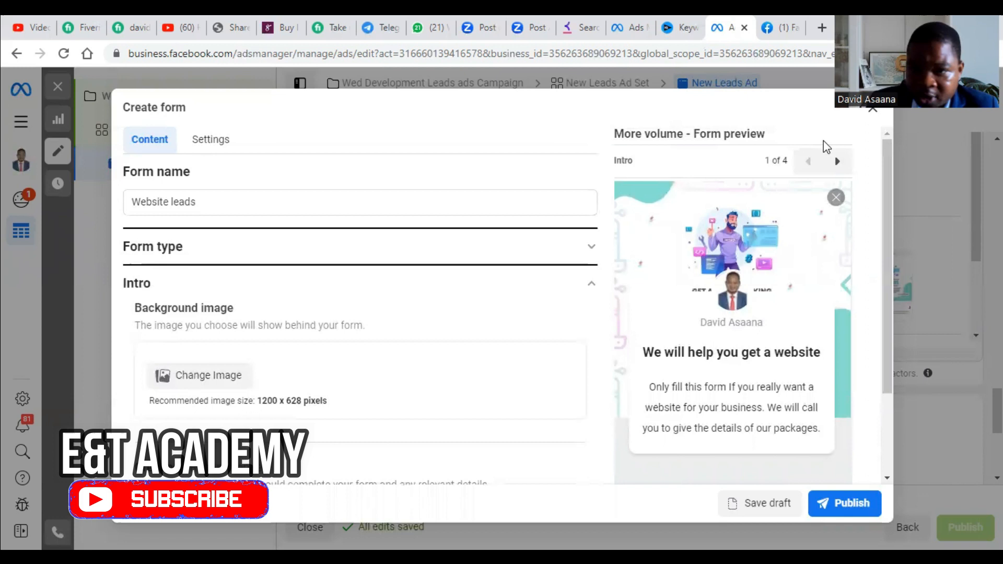
left_click(837, 162)
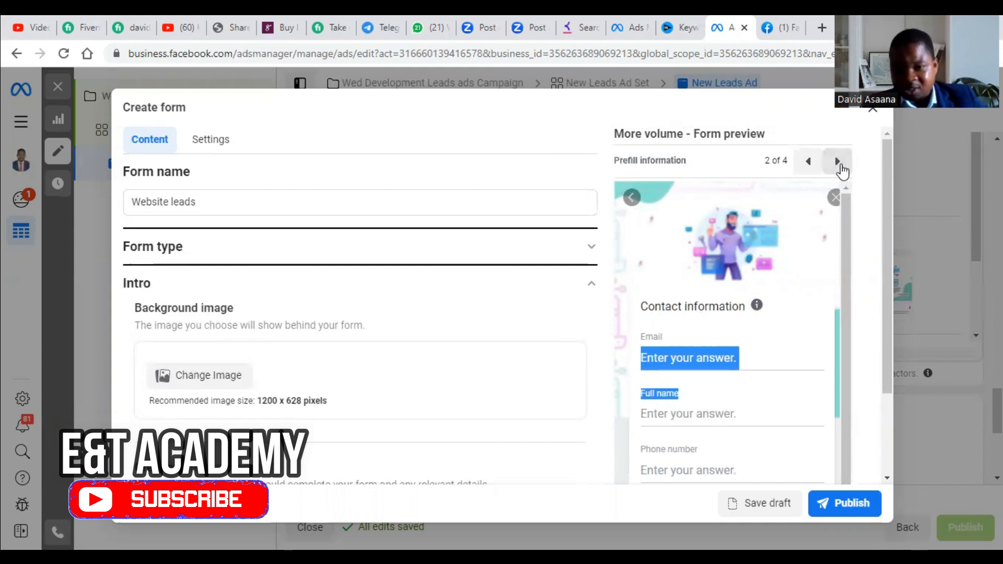
left_click(801, 270)
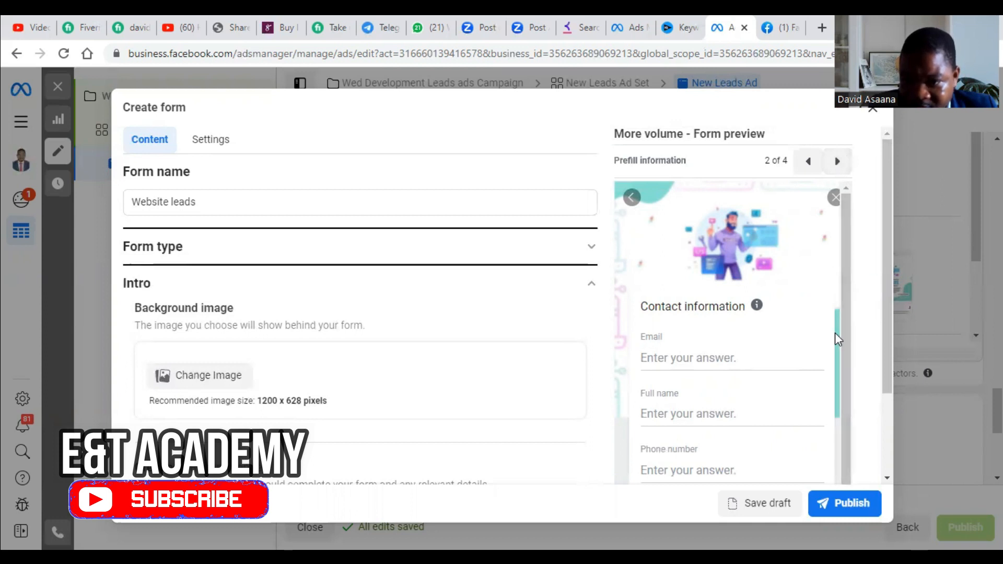
left_click_drag(835, 333, 858, 448)
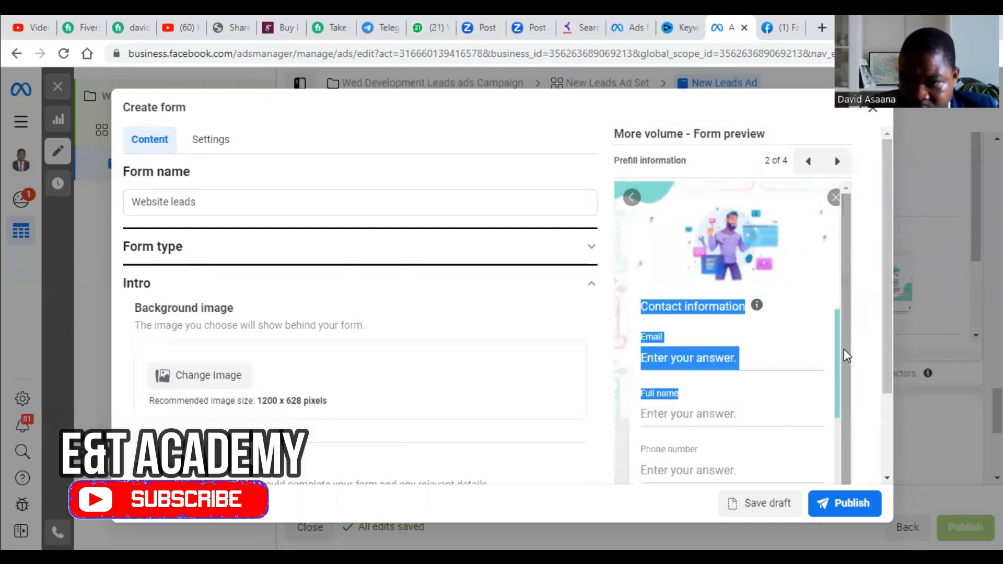
left_click(867, 340)
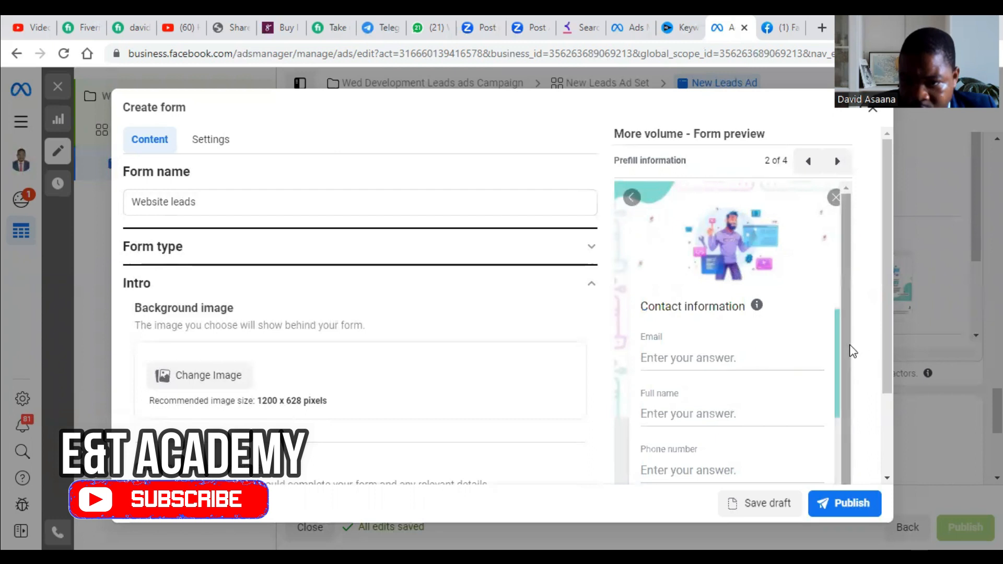
scroll(851, 349, "down", 1)
scroll(851, 407, "up", 1)
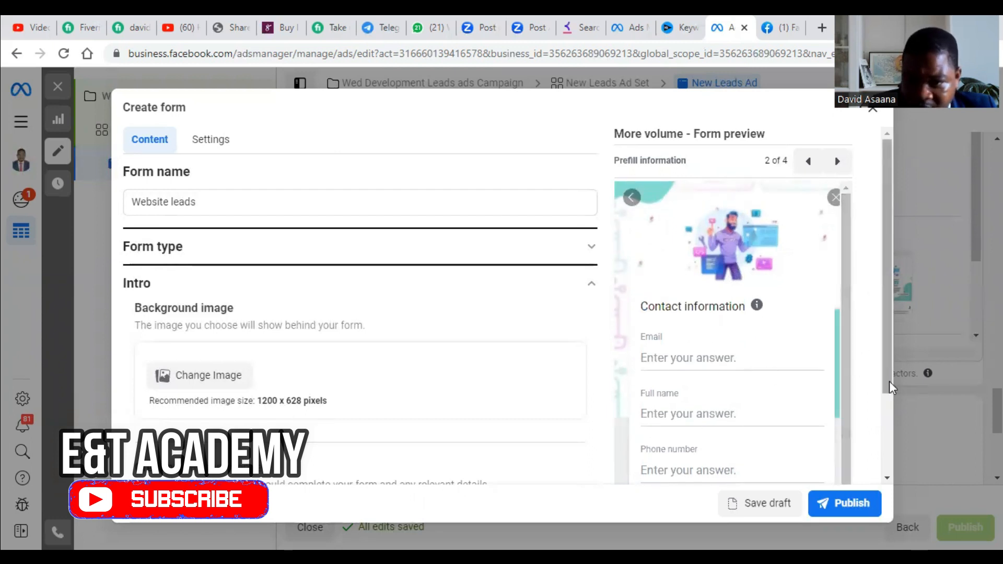
scroll(891, 385, "down", 1)
scroll(883, 381, "up", 1)
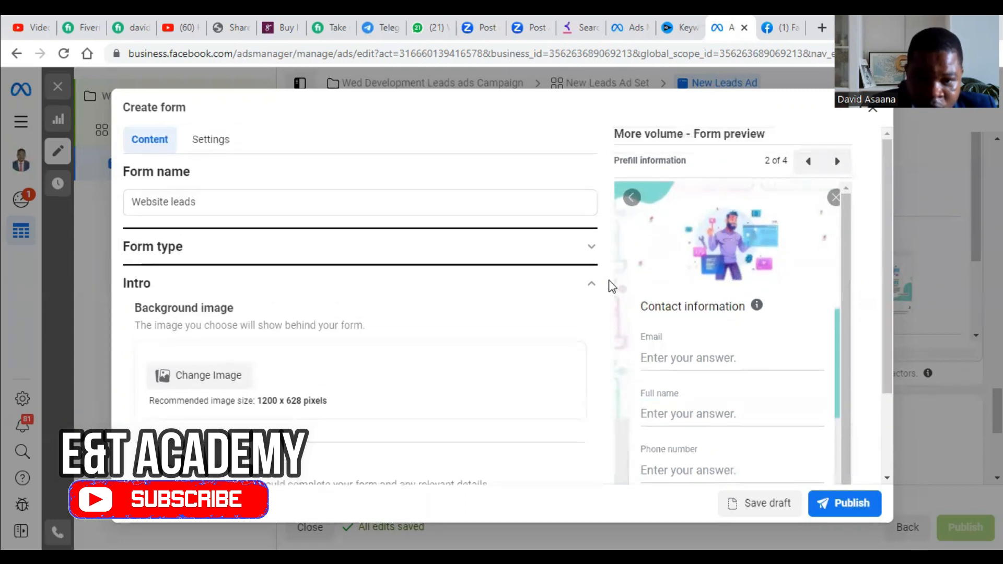
Review the Intro section's background image and greeting settings alongside the intro preview, and leave the section collapsed.
left_click(591, 285)
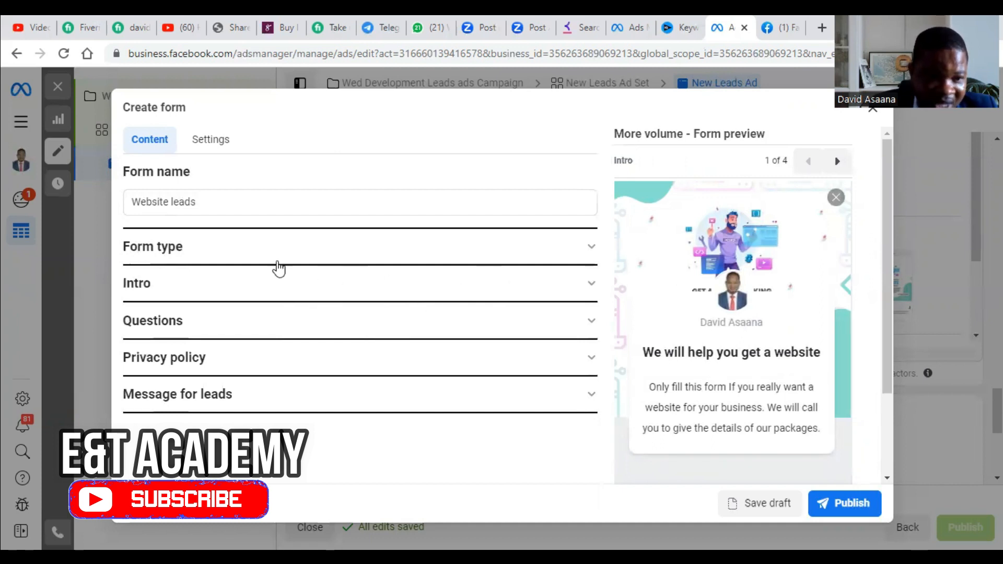
left_click(580, 280)
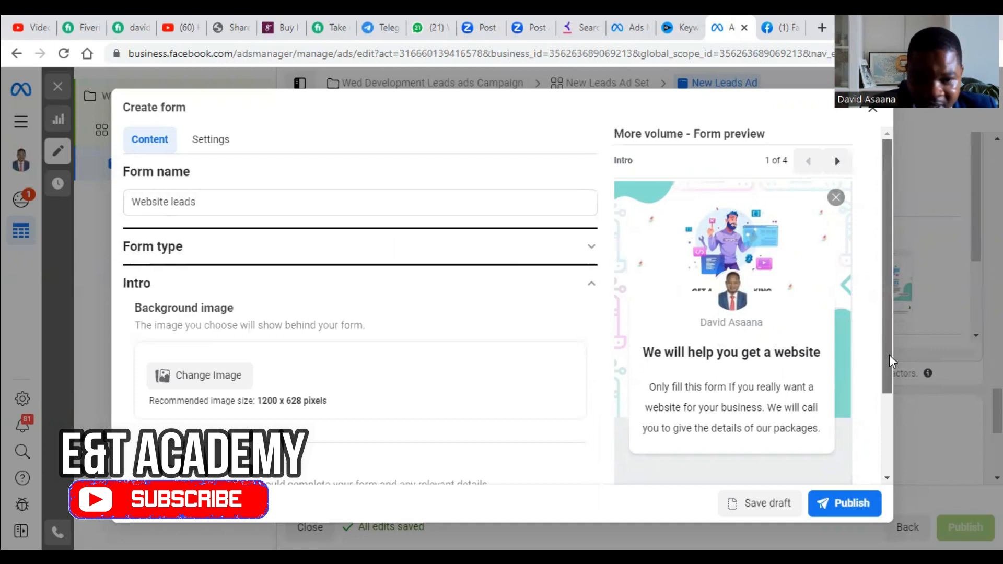
left_click_drag(889, 355, 906, 437)
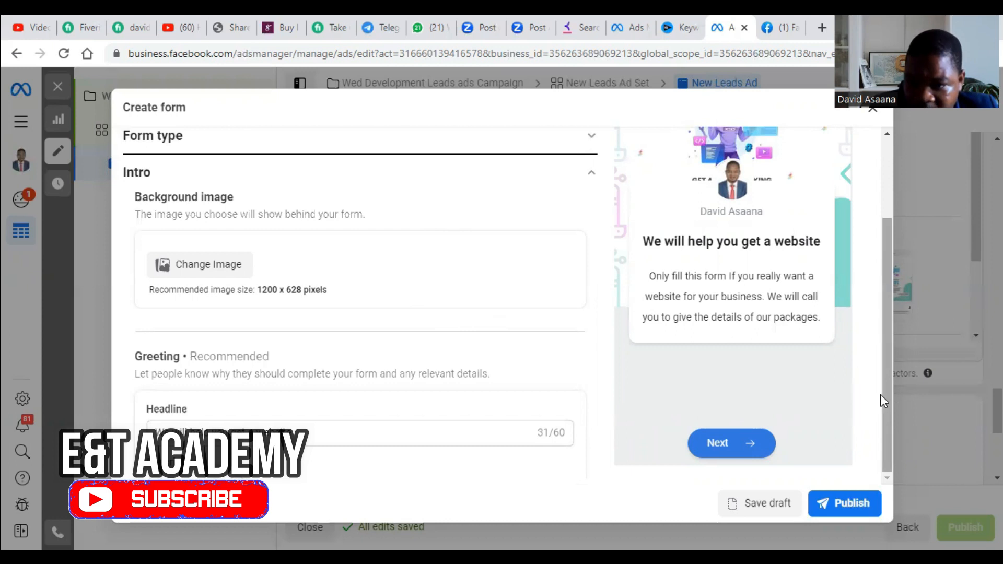
scroll(886, 391, "up", 3)
scroll(869, 302, "down", 1)
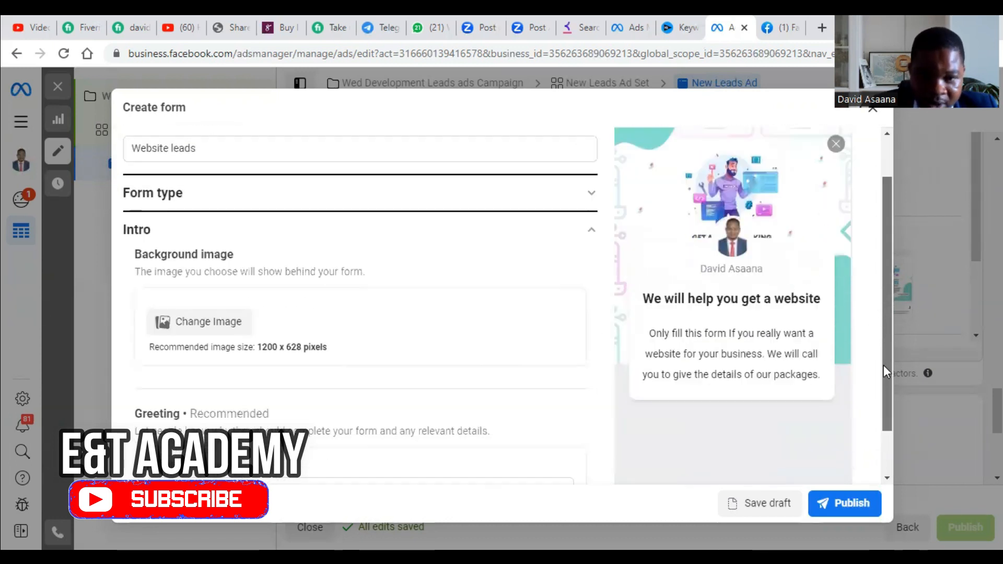
left_click_drag(882, 370, 885, 418)
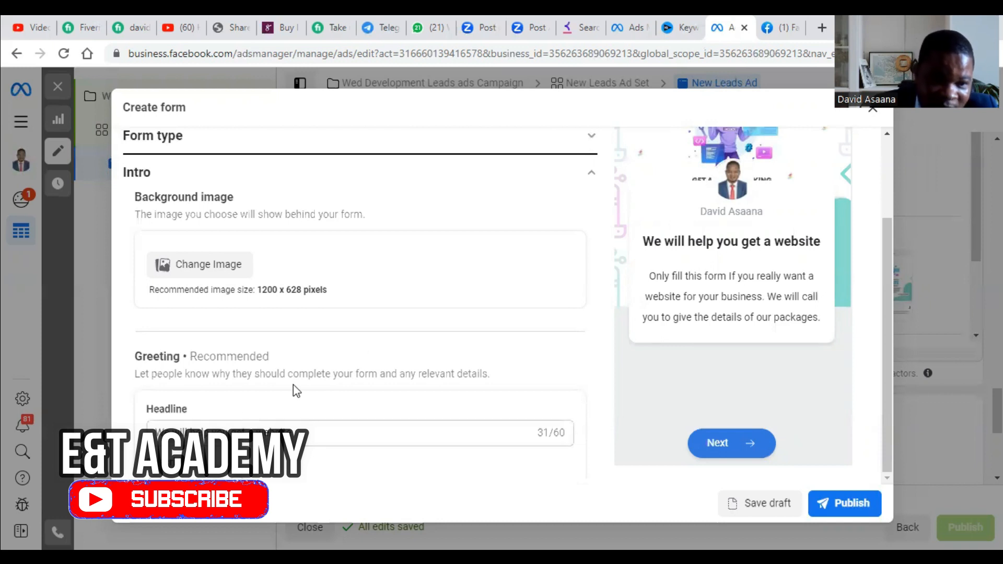
left_click(595, 173)
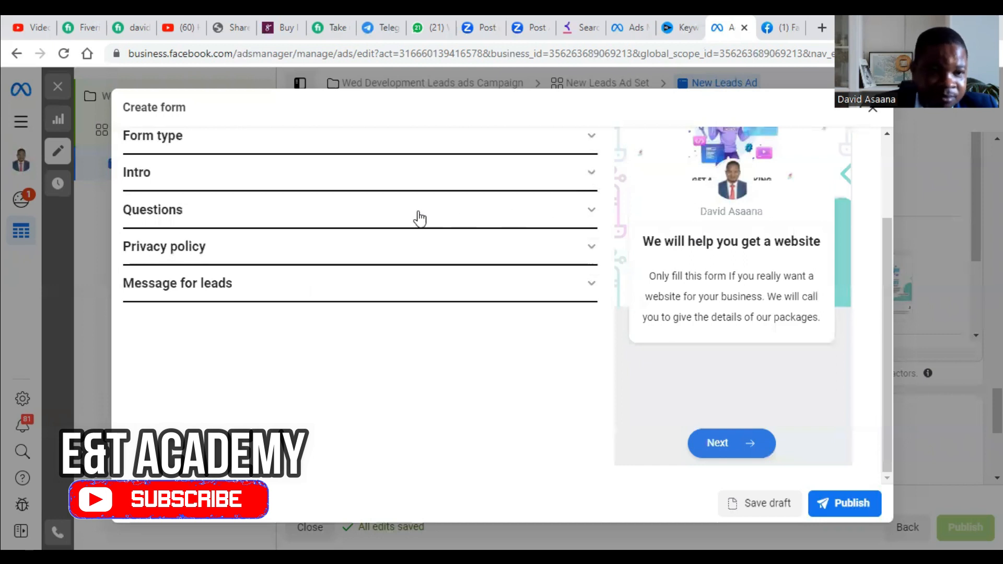
Expand the form's Questions section and add a custom question of the Short answer type.
left_click(562, 215)
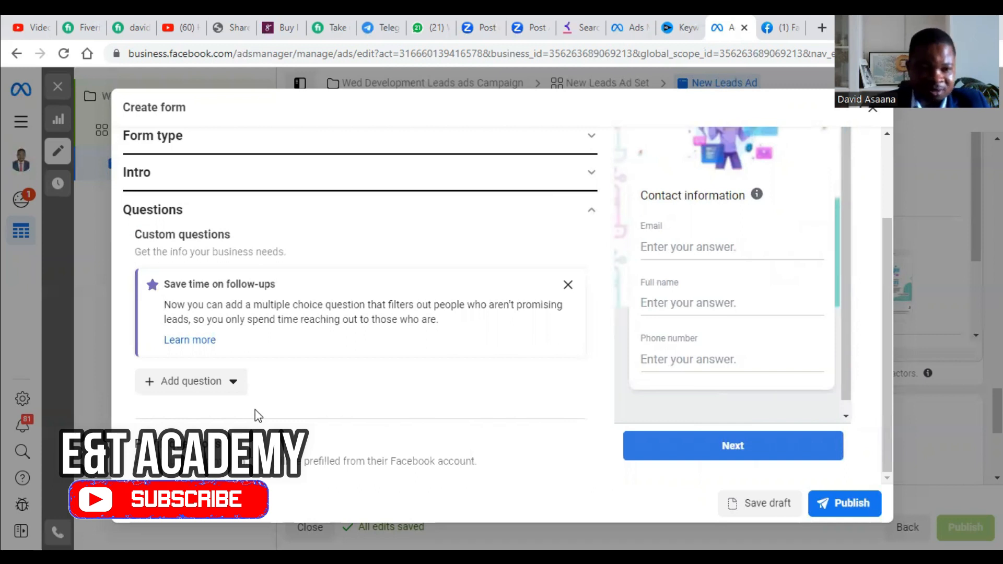
left_click(167, 385)
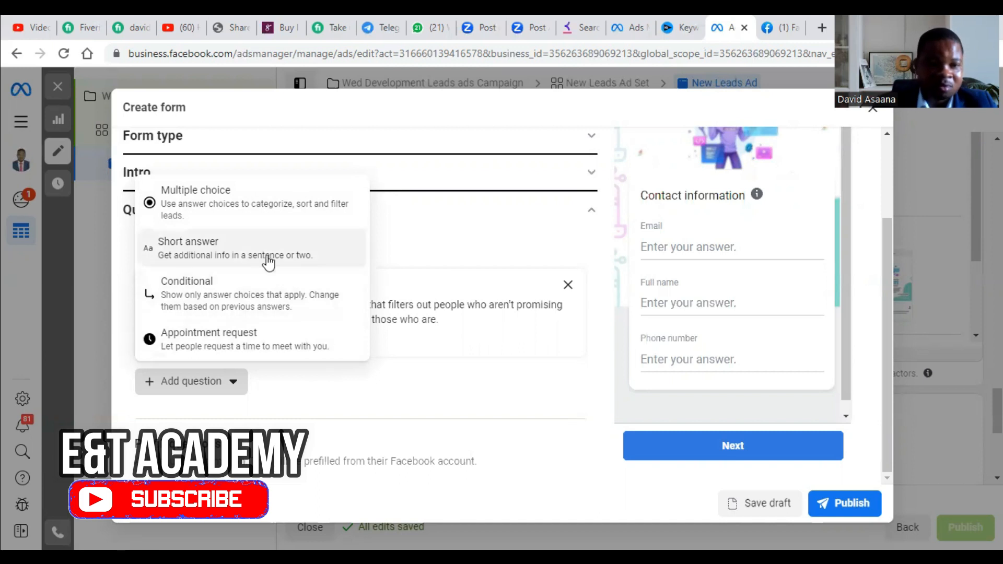
left_click(242, 247)
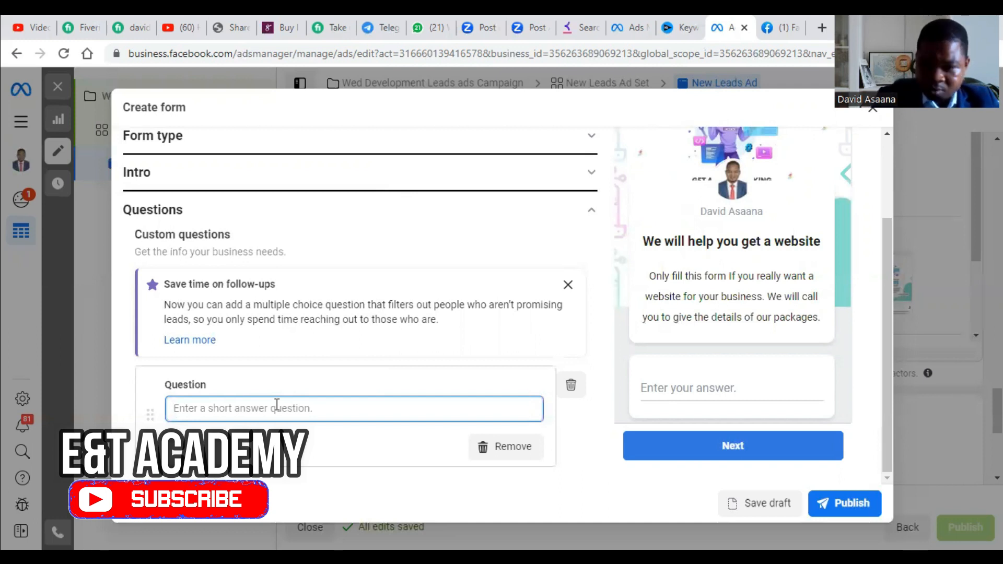
type("W")
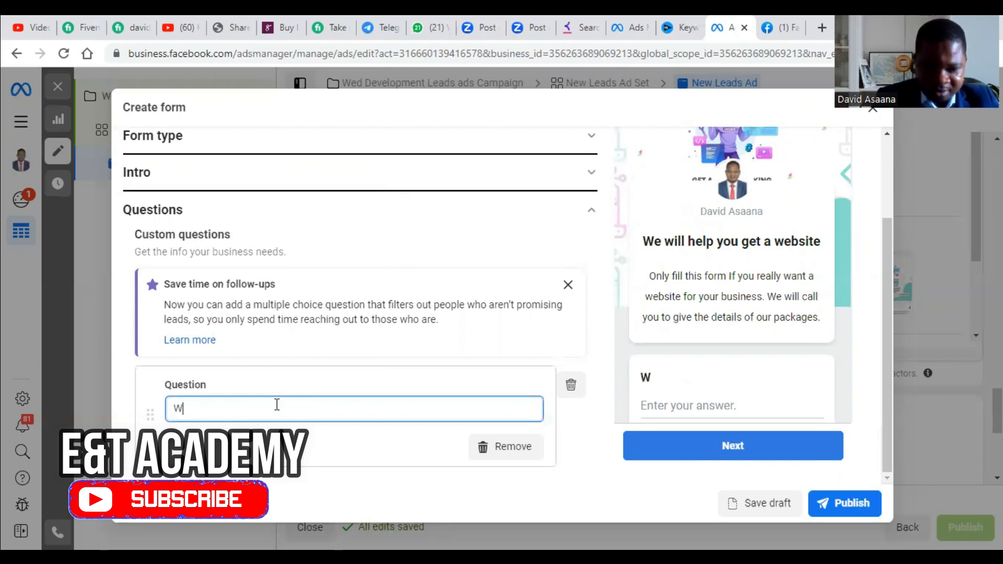
type("hy are ")
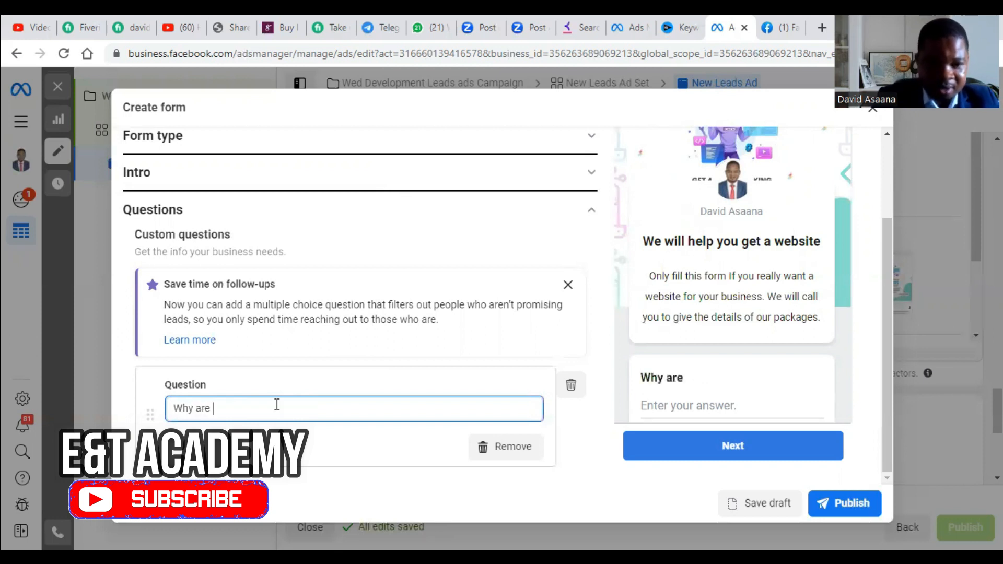
type("you ")
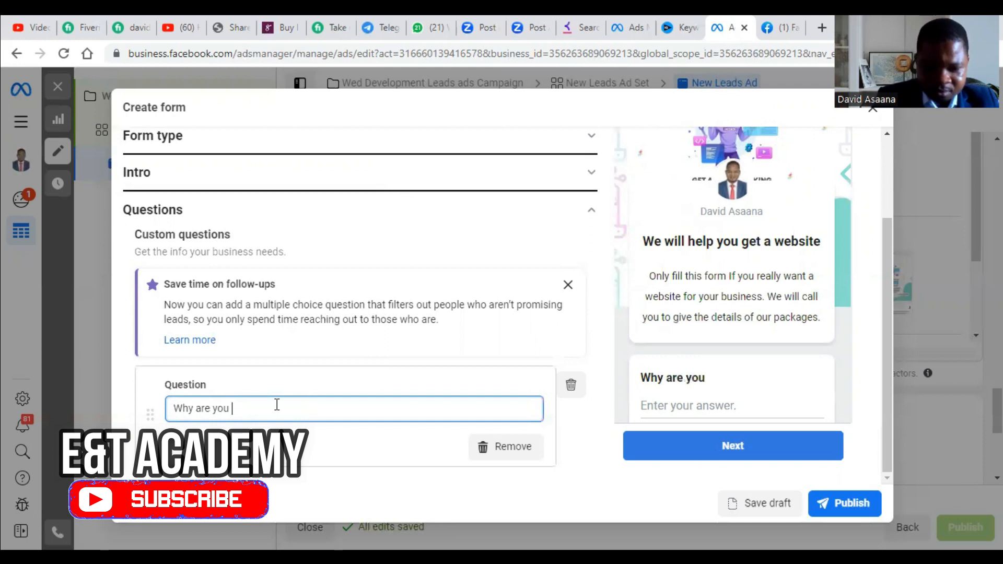
type("contac")
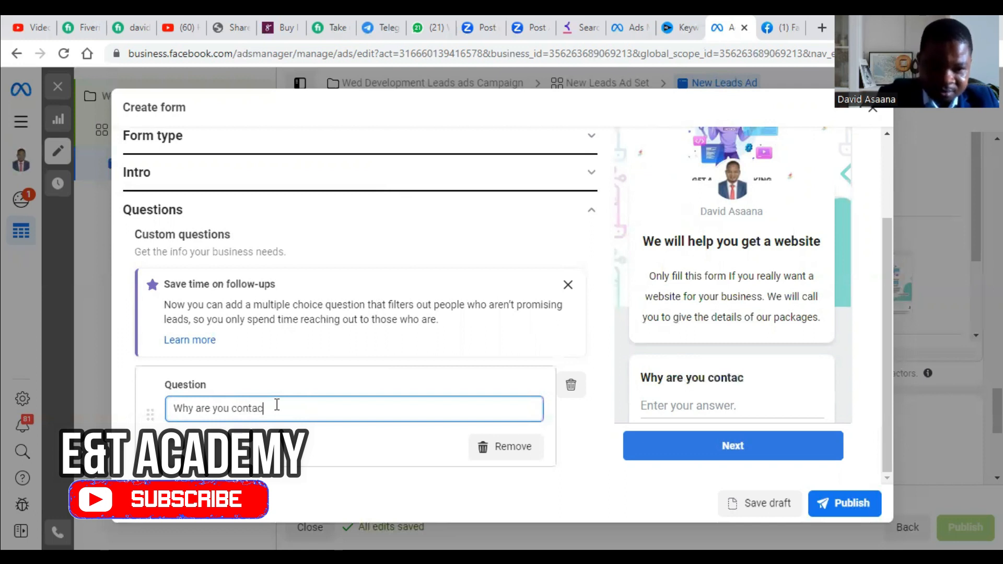
key("BackSpace")
key("BackSpace")
key("BackSpace")
key("BackSpace")
key("BackSpace")
key("BackSpace")
key("BackSpace")
key("BackSpace")
key("BackSpace")
key("BackSpace")
key("BackSpace")
key("BackSpace")
key("BackSpace")
key("BackSpace")
key("BackSpace")
key("BackSpace")
key("BackSpace")
key("BackSpace")
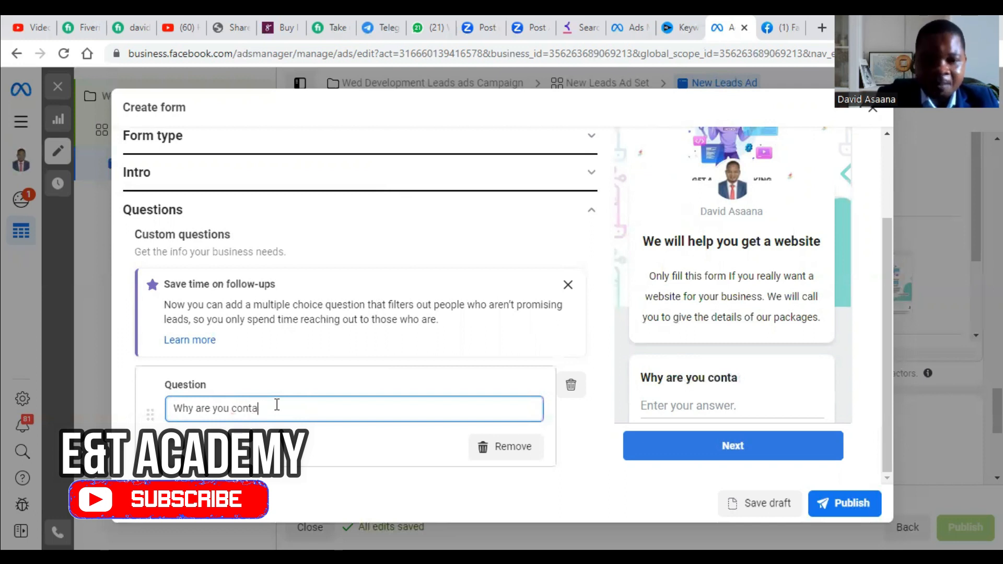
Enter "How may we help you?" as the first short answer question and dismiss the "Save time on follow-ups" tip.
type("H")
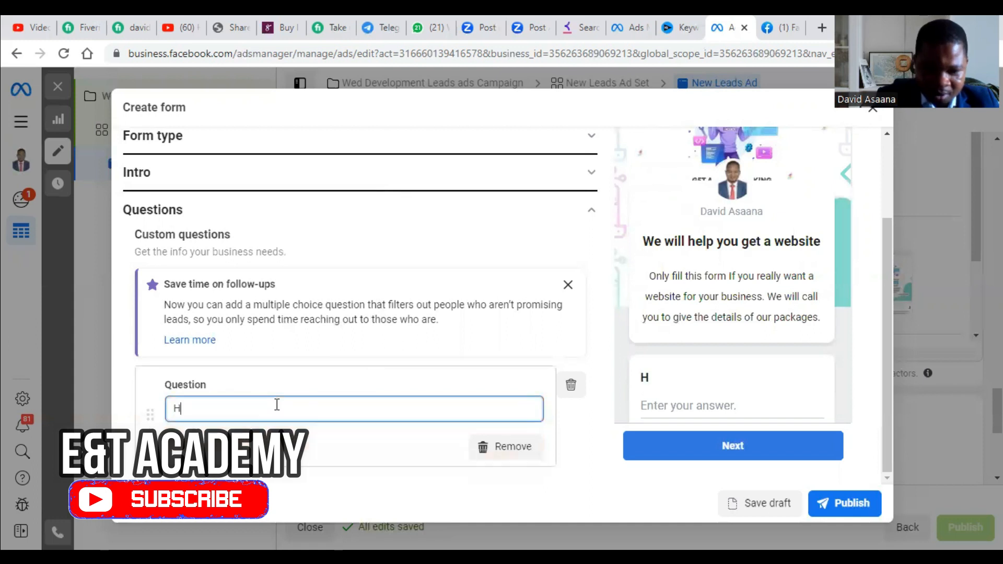
type("ow may w")
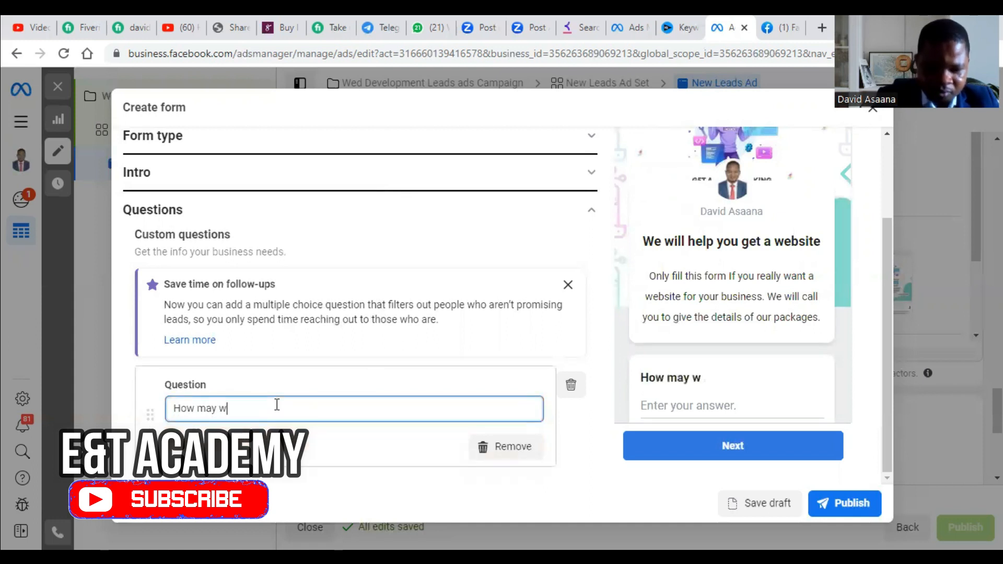
type("e help ")
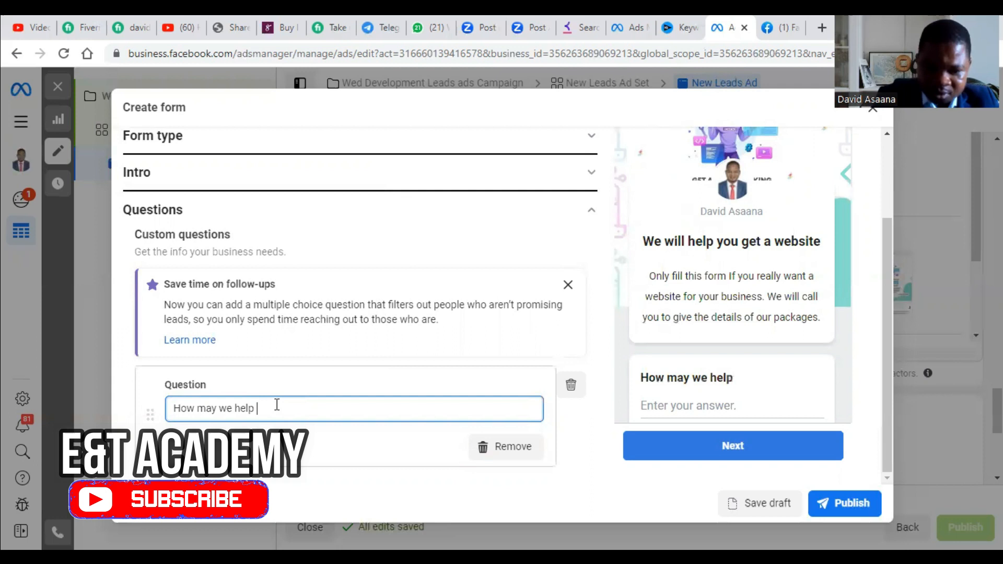
type("you?")
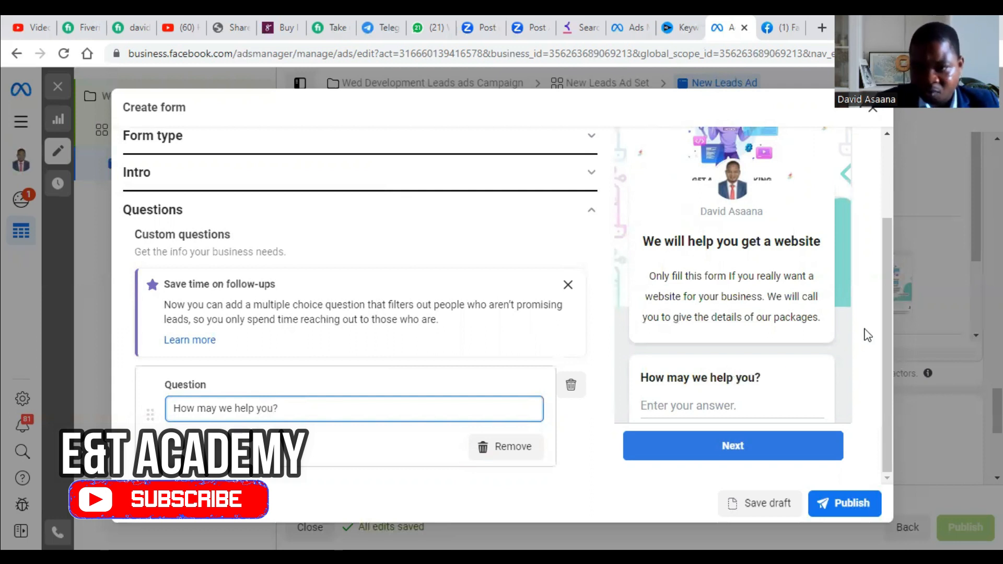
left_click(889, 335)
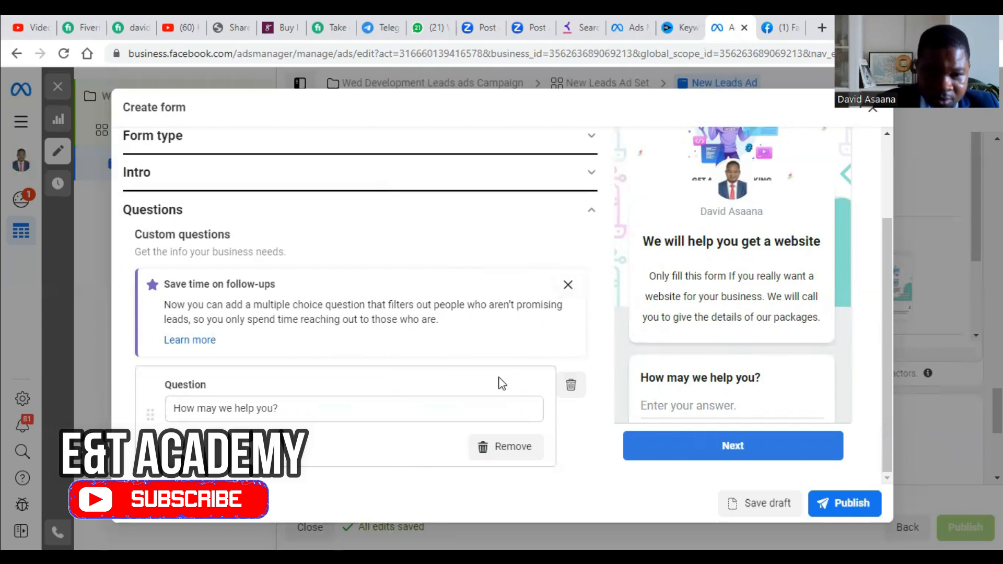
left_click(565, 285)
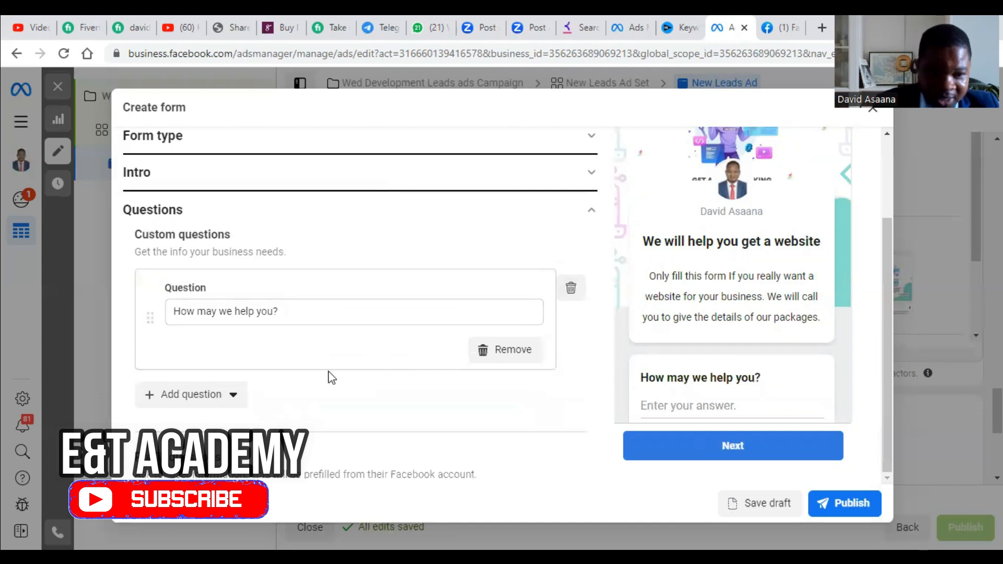
Add a second short answer question reading "What type of website of you want".
left_click(218, 398)
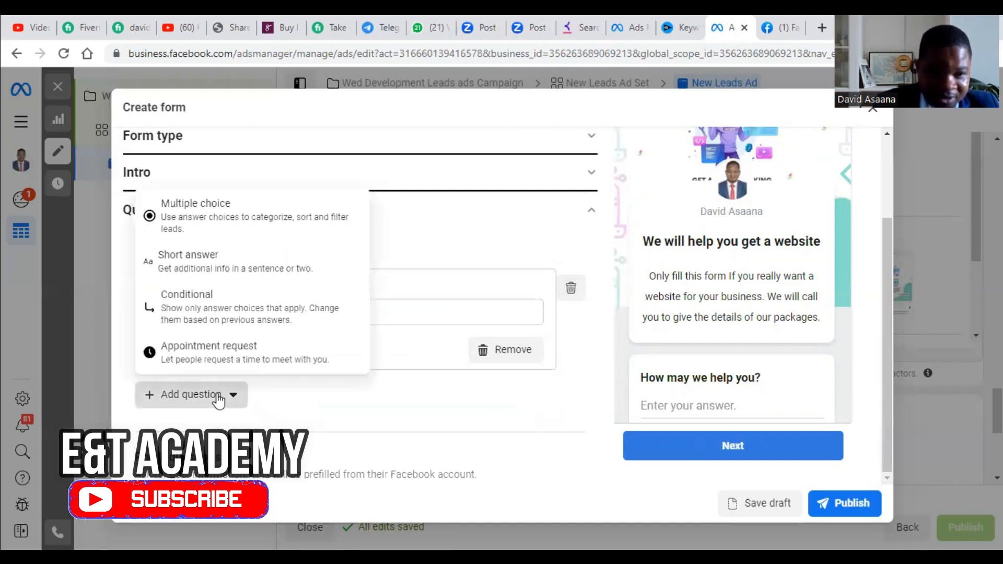
left_click(268, 262)
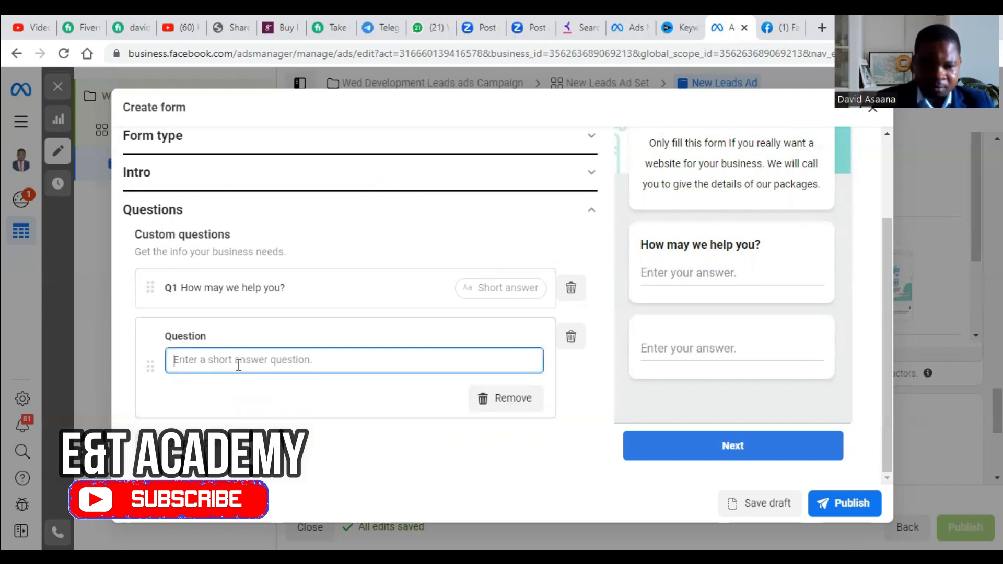
type("What")
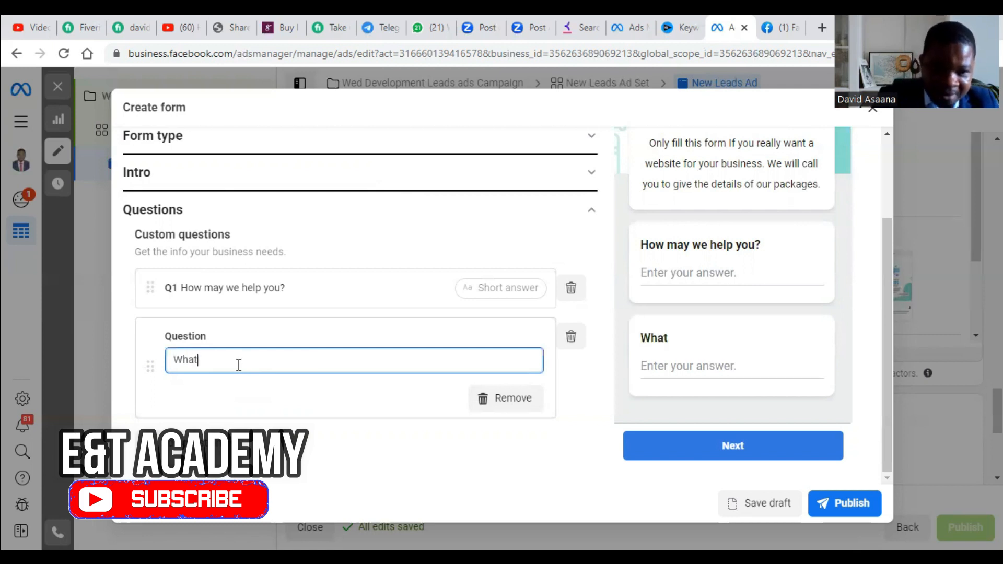
type(" type")
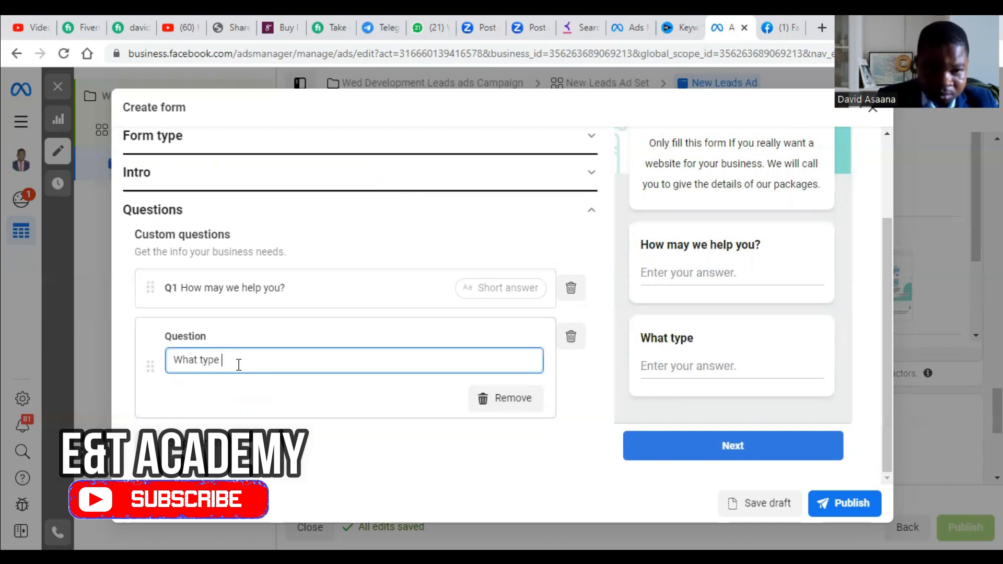
type(" of website fo y")
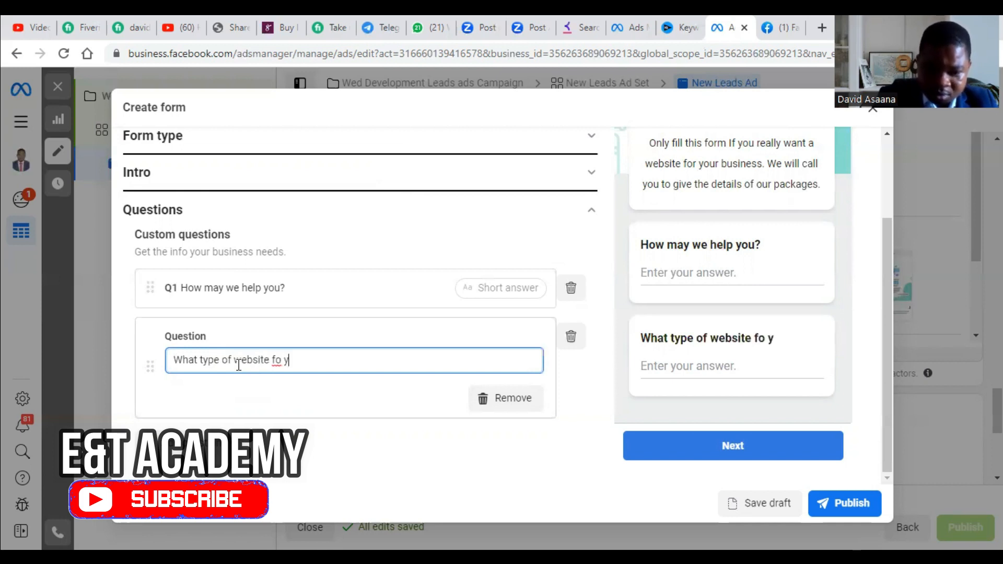
type("ou want")
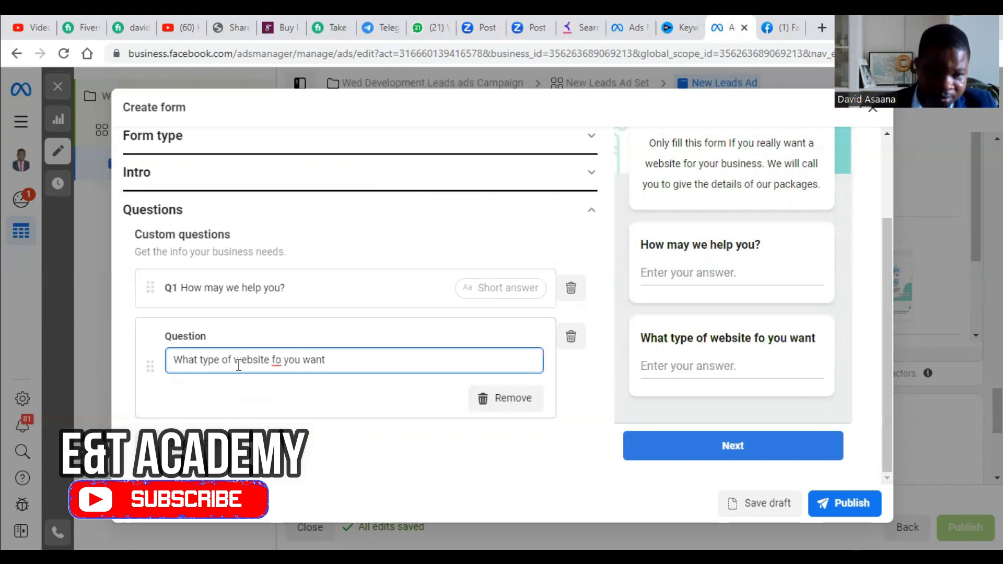
left_click(280, 356)
key("BackSpace")
key("BackSpace")
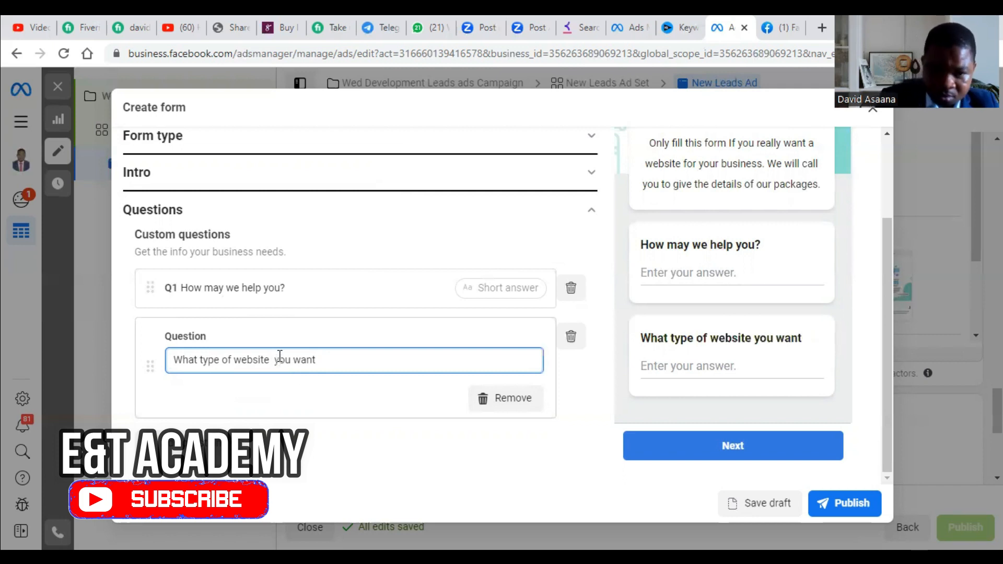
type("of")
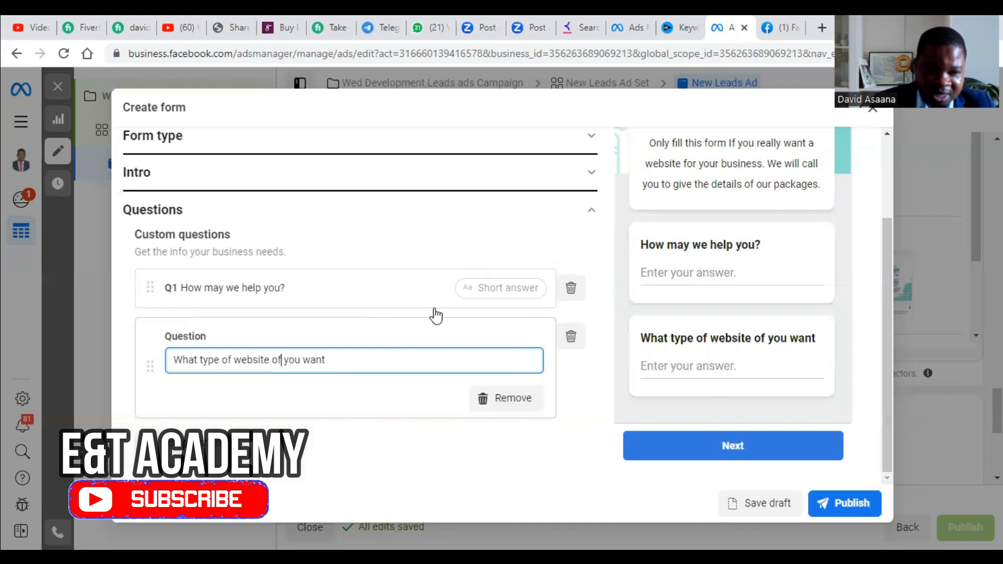
Collapse the Questions section and review the Privacy policy section's link and link text fields, leaving that section collapsed.
left_click(207, 442)
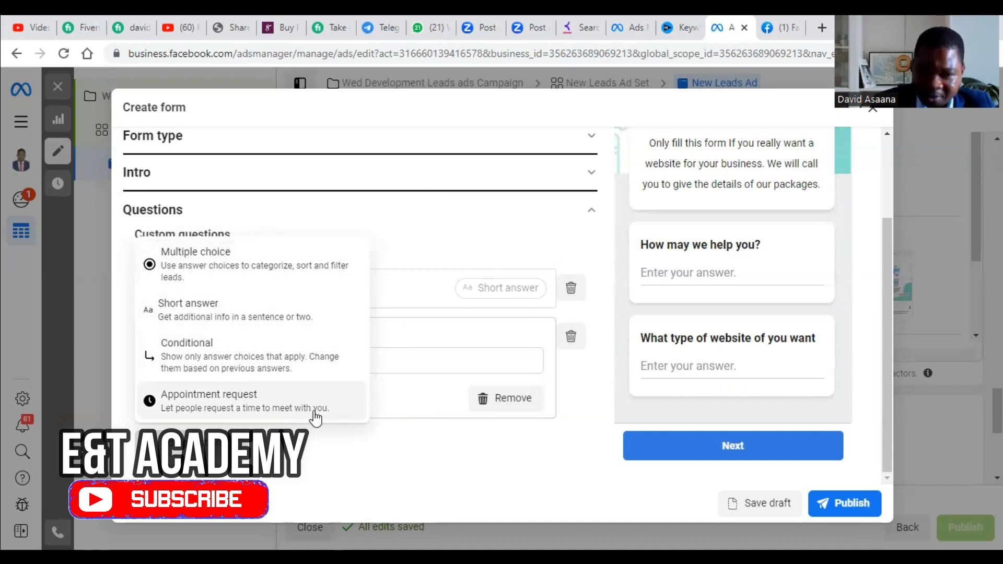
left_click(590, 207)
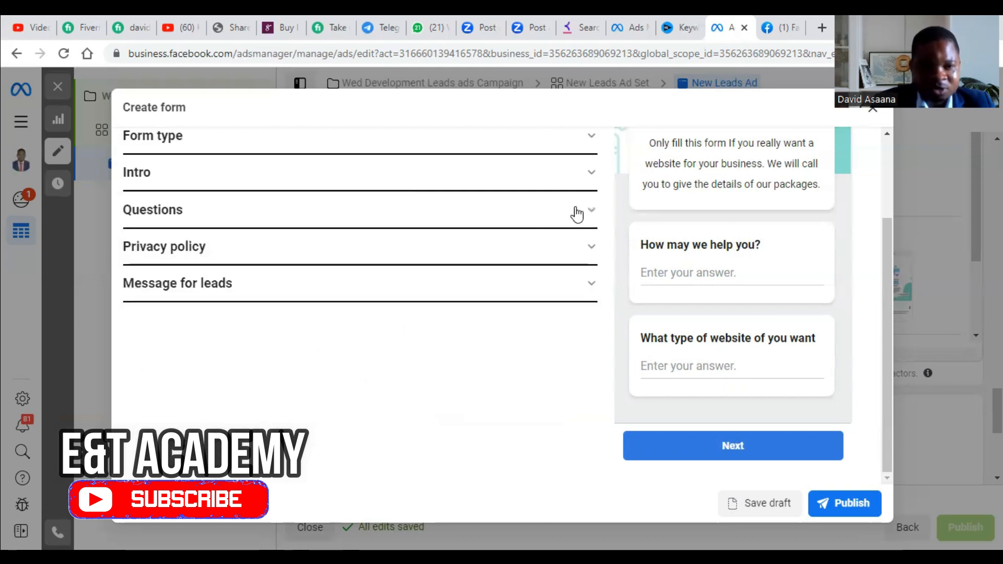
left_click(591, 248)
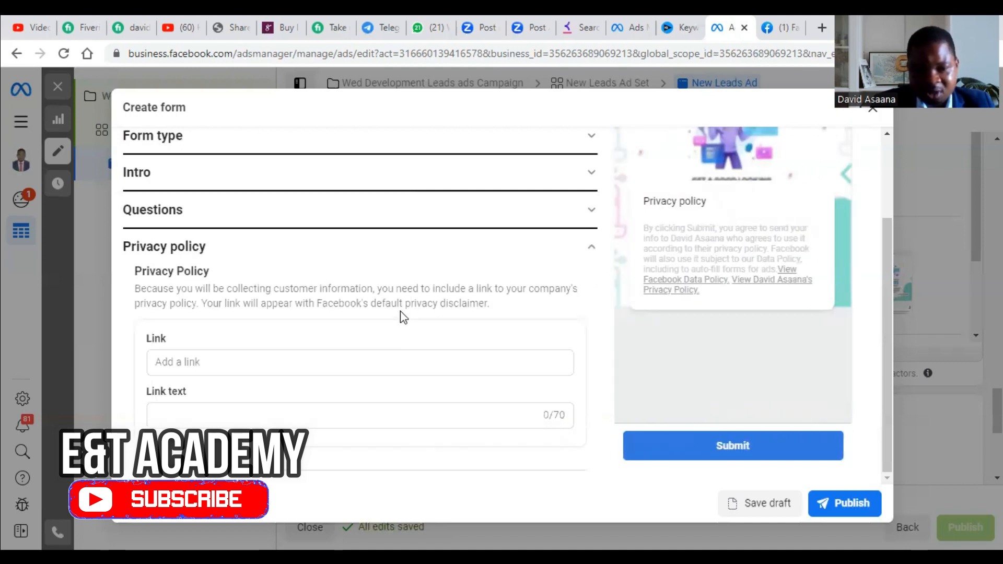
left_click(236, 362)
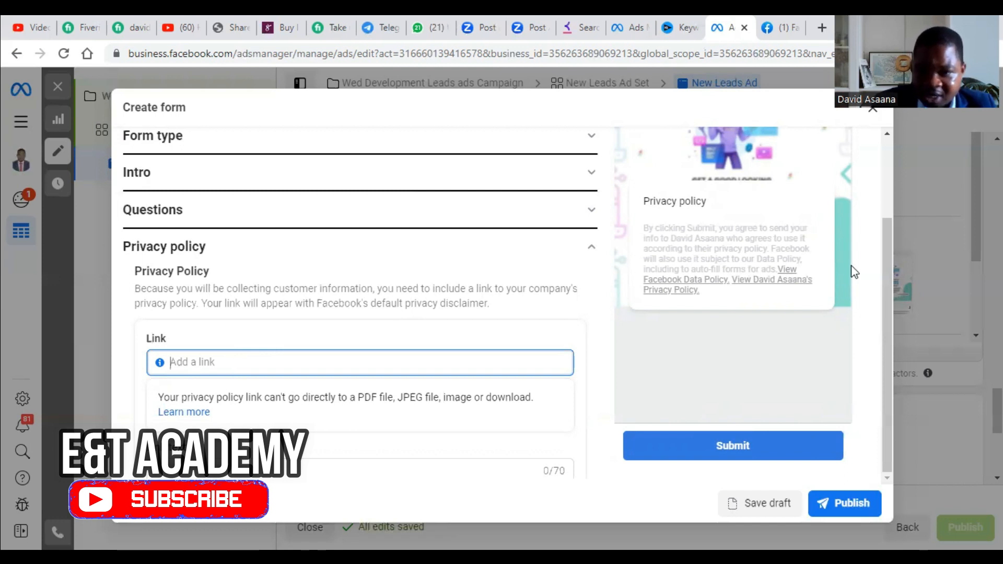
left_click(891, 308)
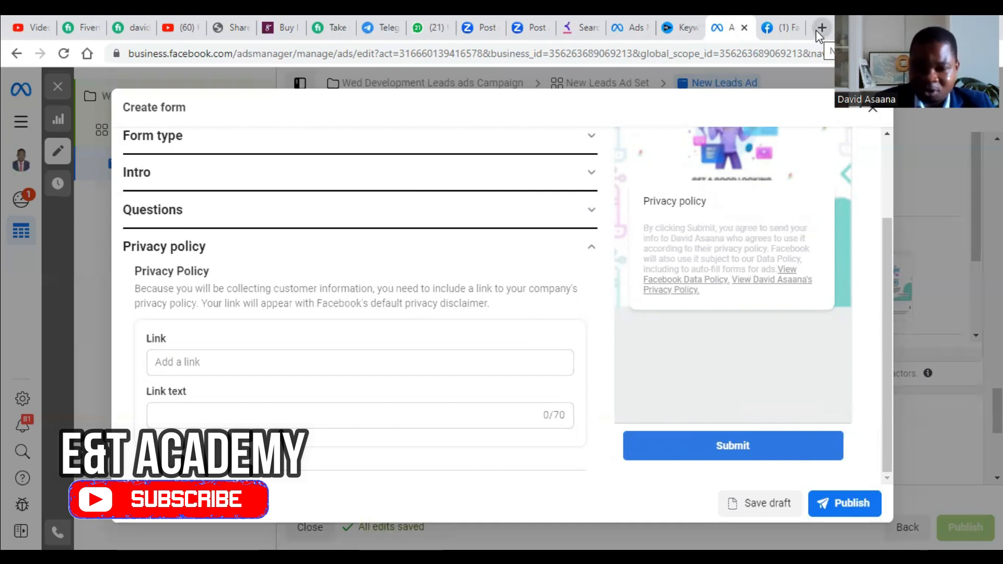
left_click(162, 415)
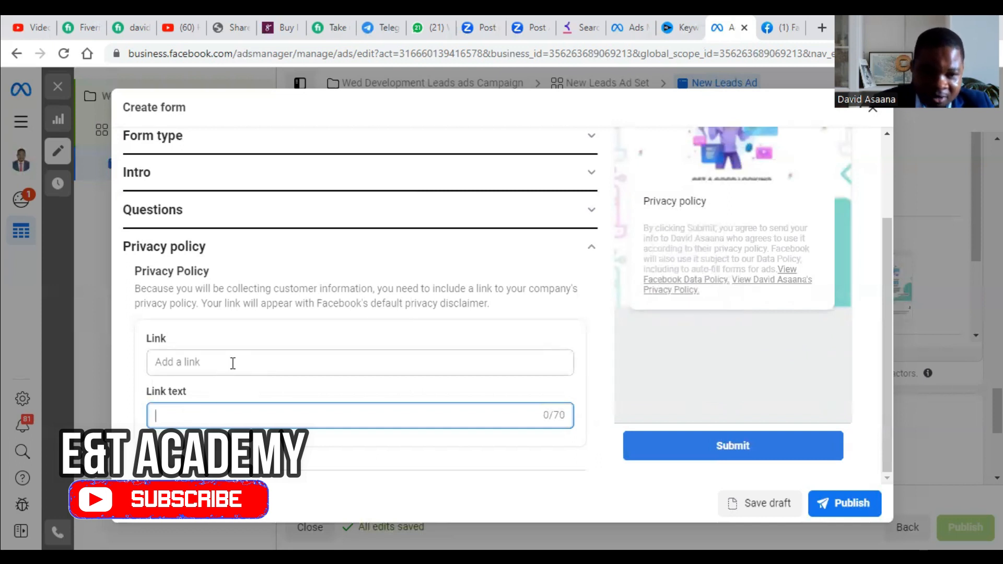
left_click(592, 247)
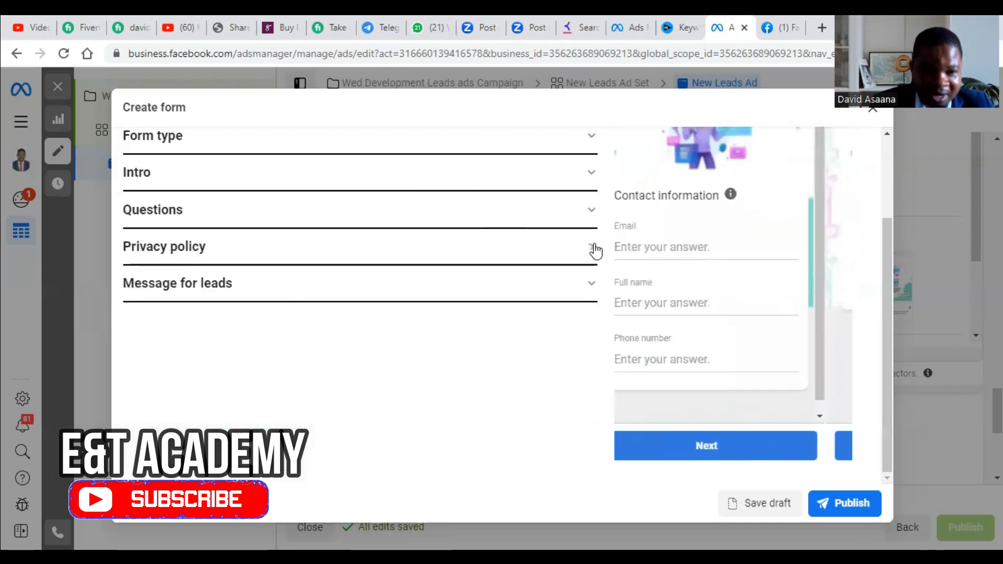
Review the form's Message for leads section, and recheck the Intro and Questions sections against the form preview.
left_click(593, 284)
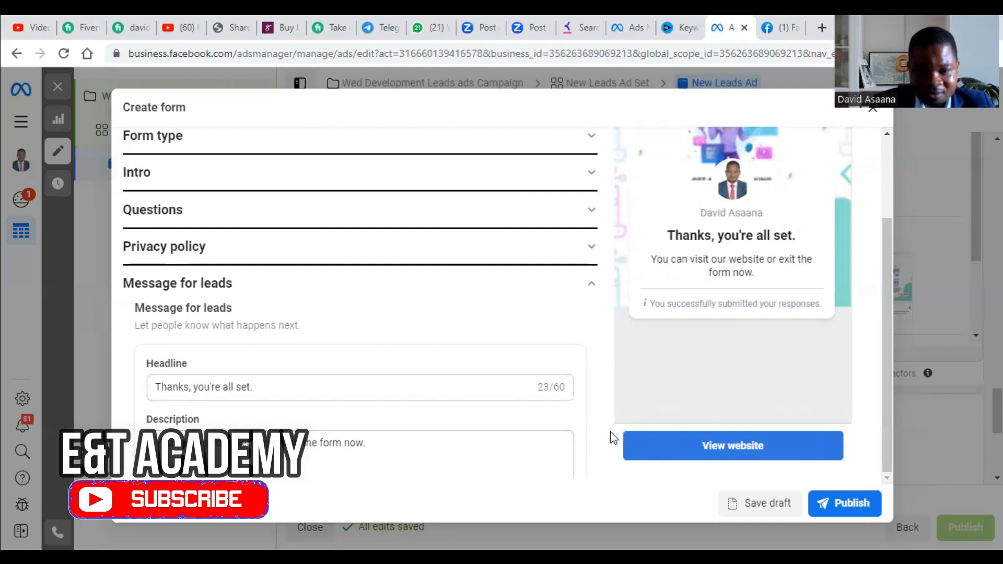
left_click_drag(891, 269, 860, 154)
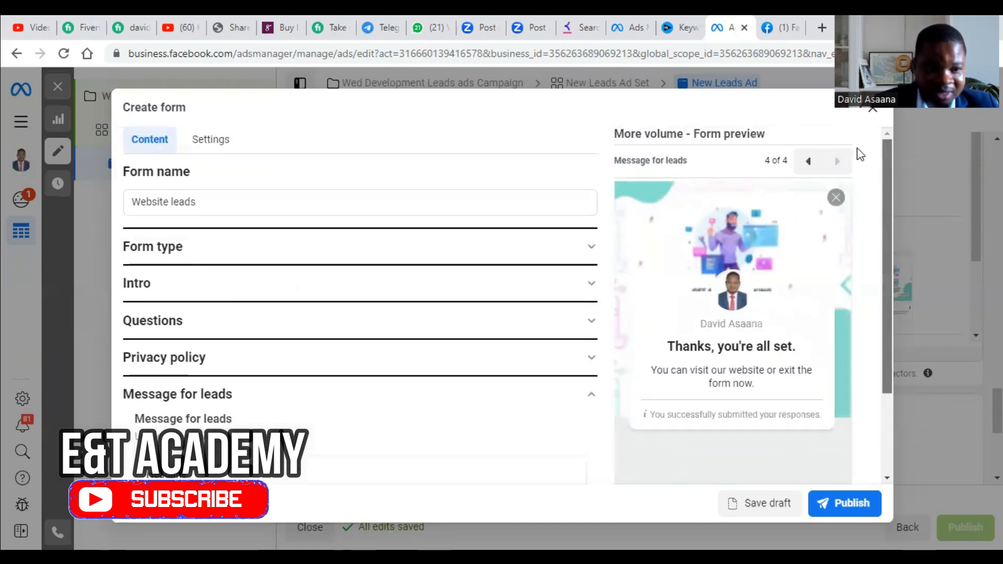
left_click(581, 284)
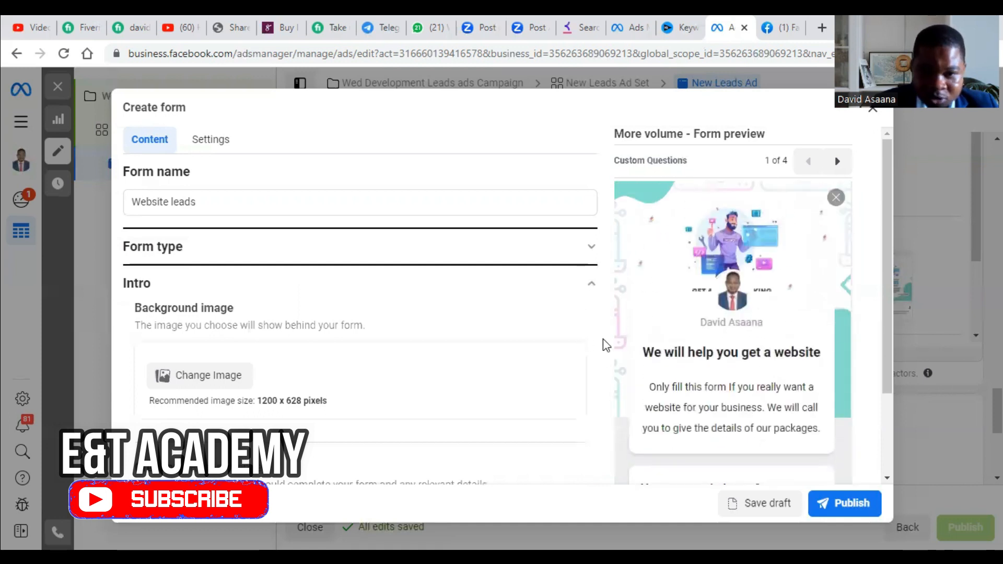
left_click_drag(886, 346, 910, 447)
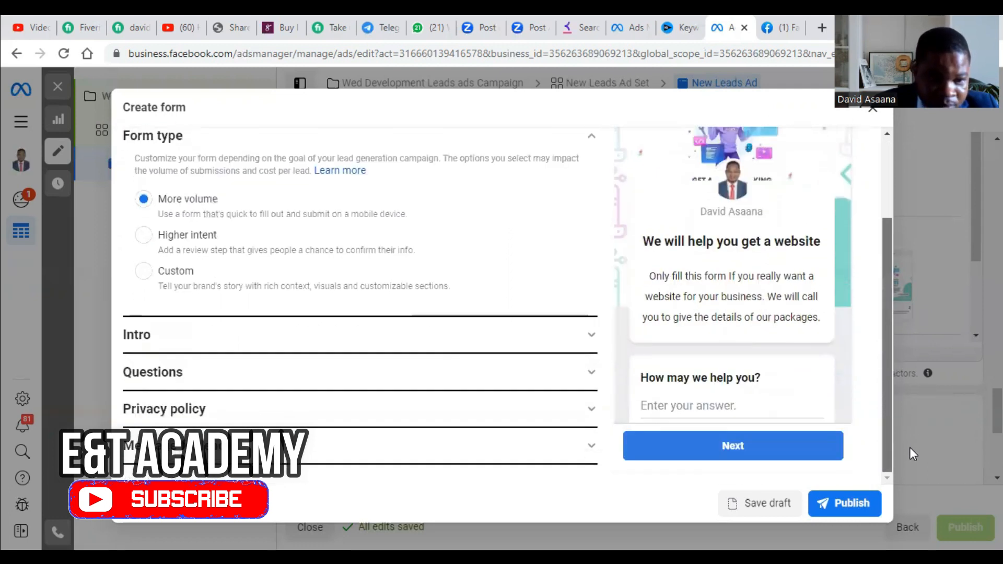
left_click(585, 370)
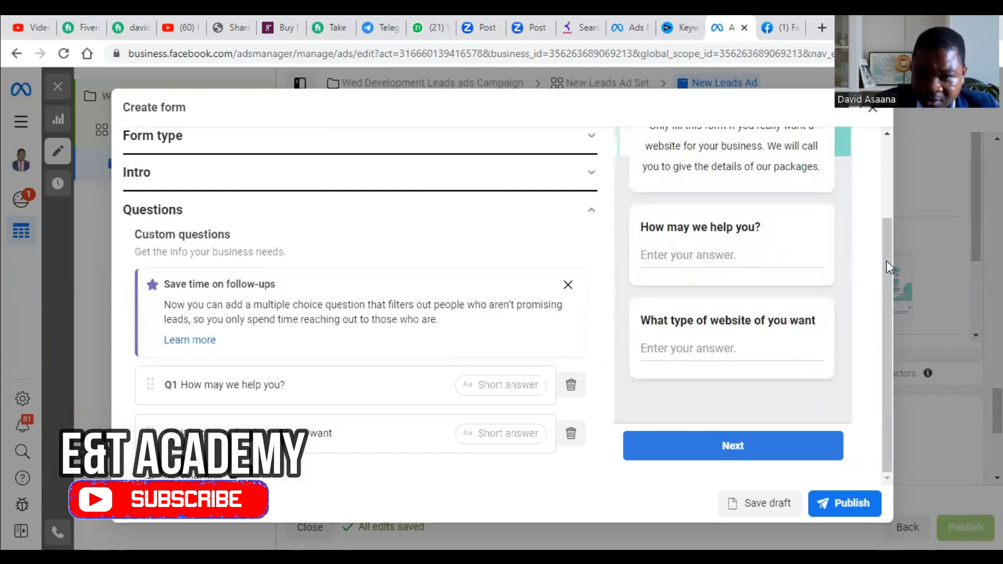
left_click_drag(882, 255, 901, 167)
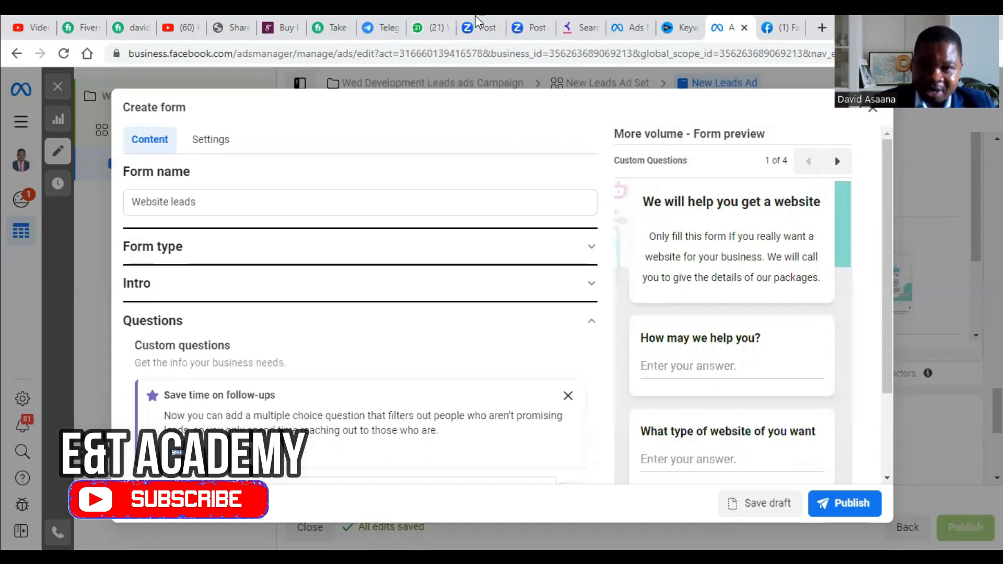
Switch to the New Leads Campaign tab, review its form preview's contact information page, and publish the "WEB DESIGN LEADS form 4/13/23,-copy" form.
left_click(626, 27)
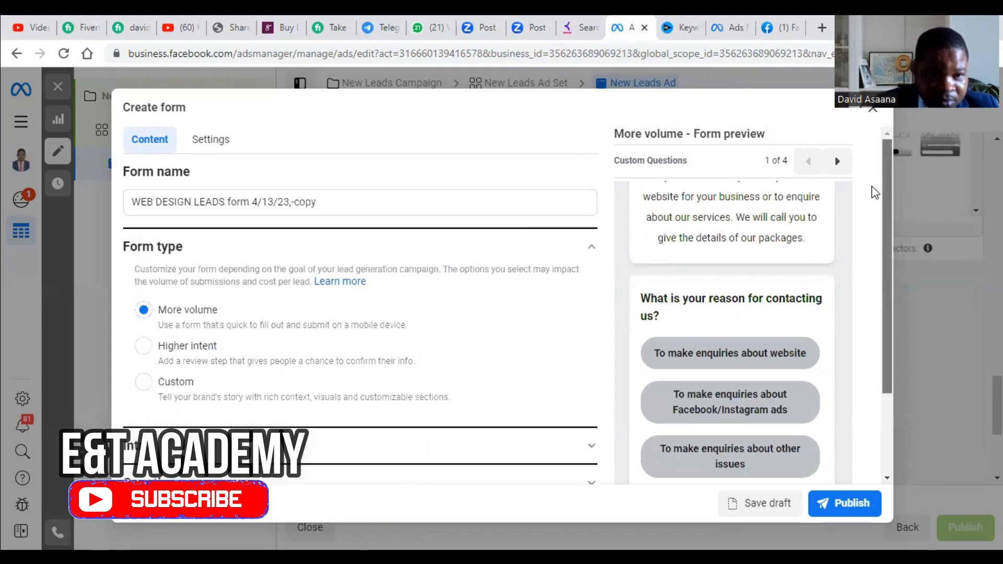
left_click(837, 163)
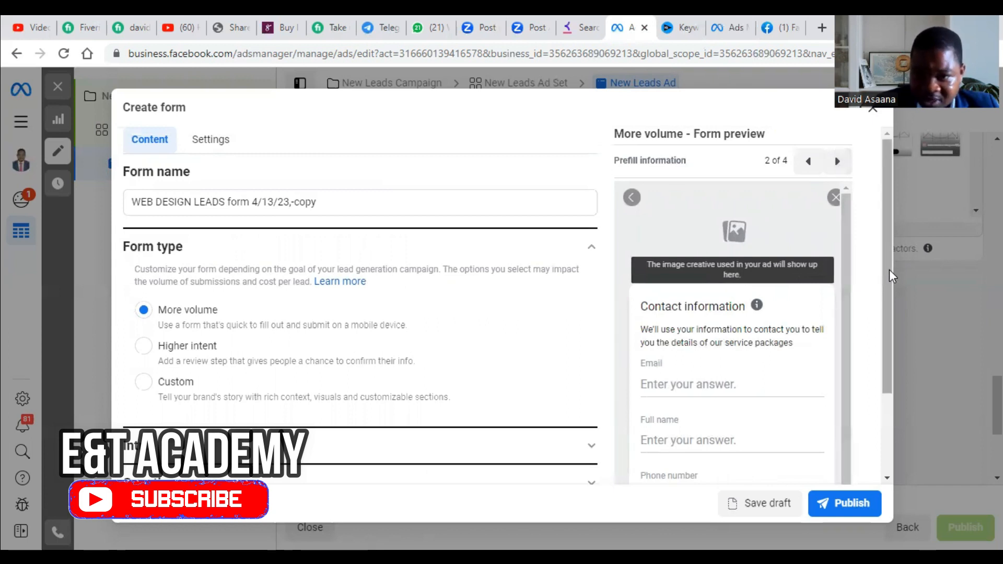
left_click_drag(889, 270, 913, 344)
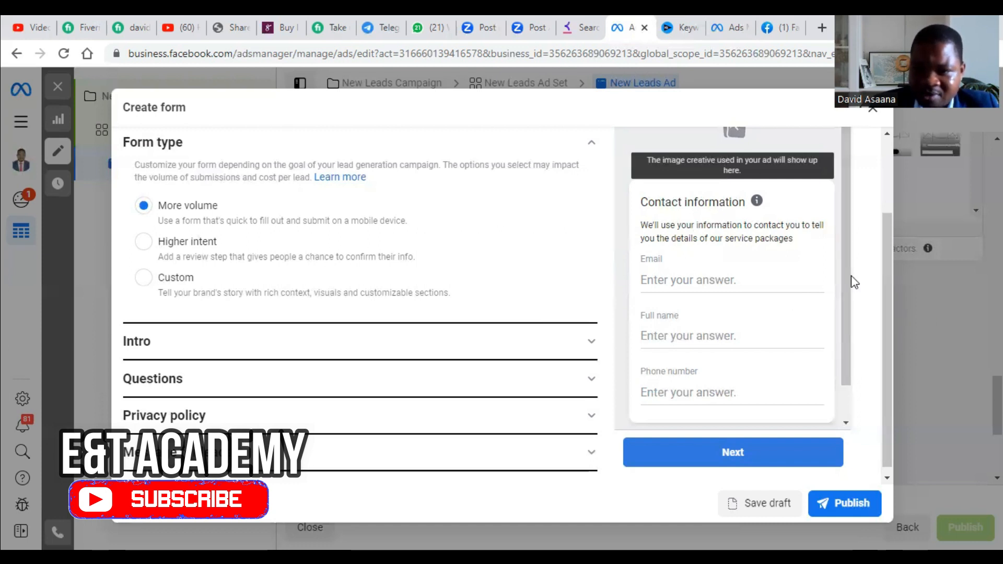
left_click_drag(850, 275, 862, 338)
left_click(863, 338)
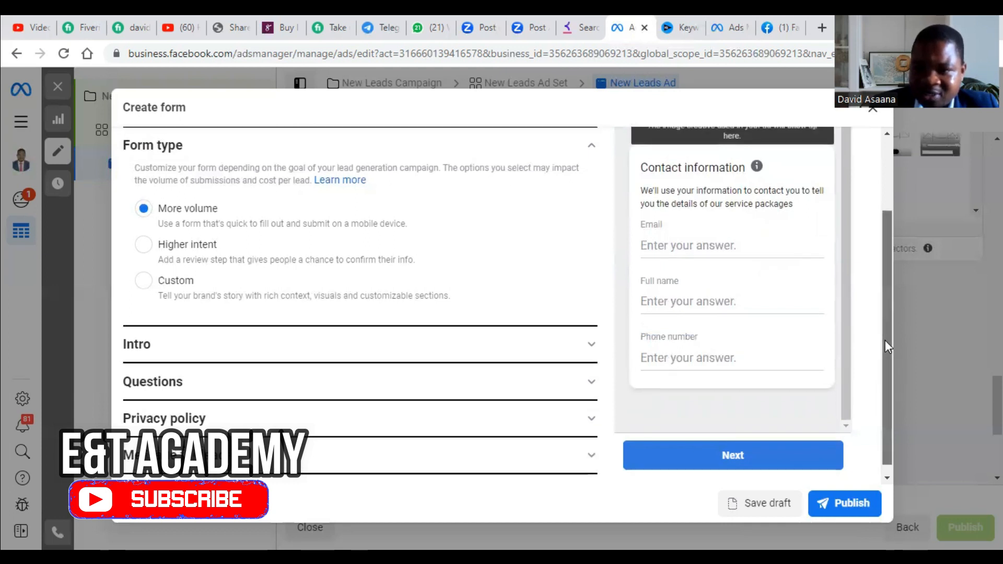
left_click_drag(884, 340, 874, 223)
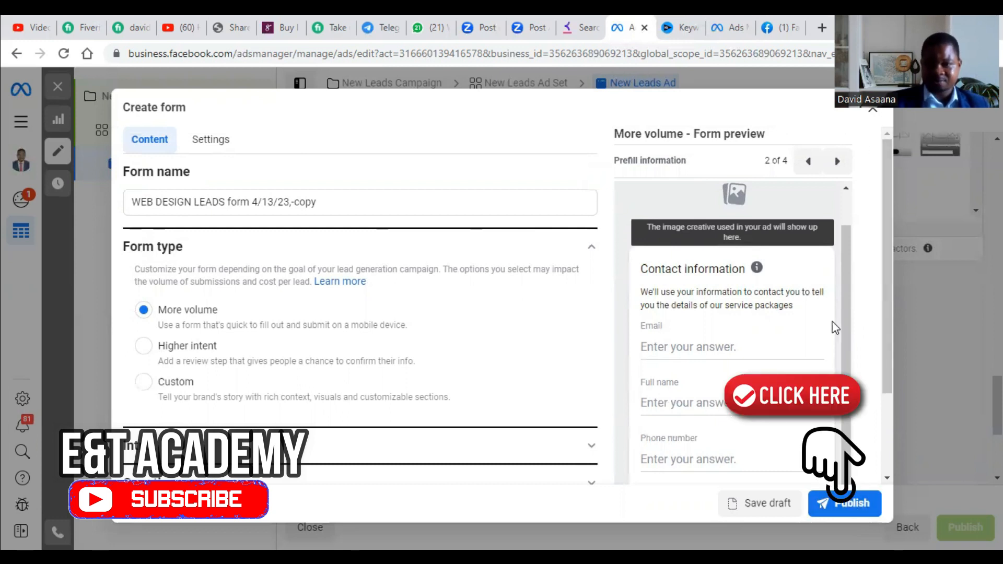
left_click(854, 516)
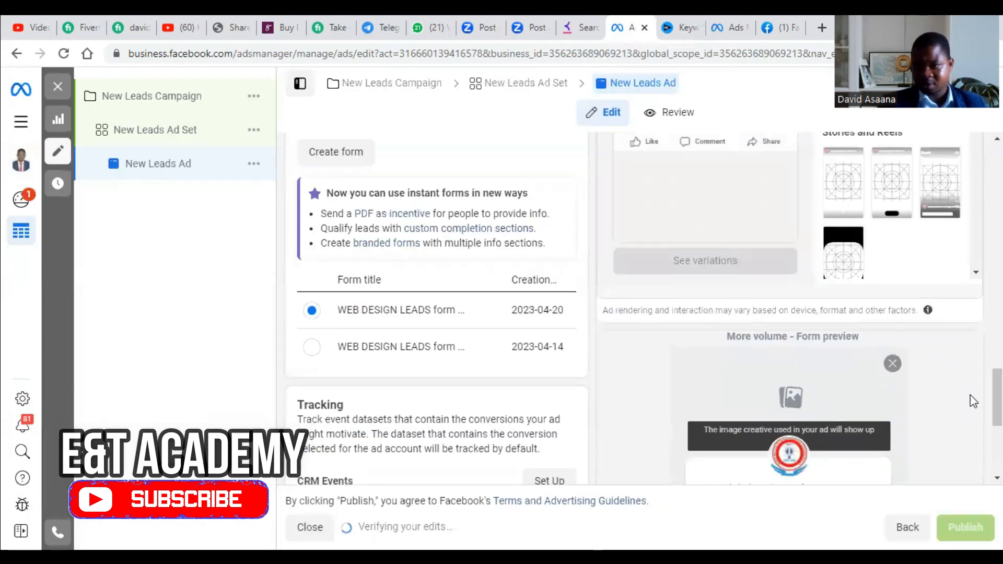
scroll(973, 398, "down", 5)
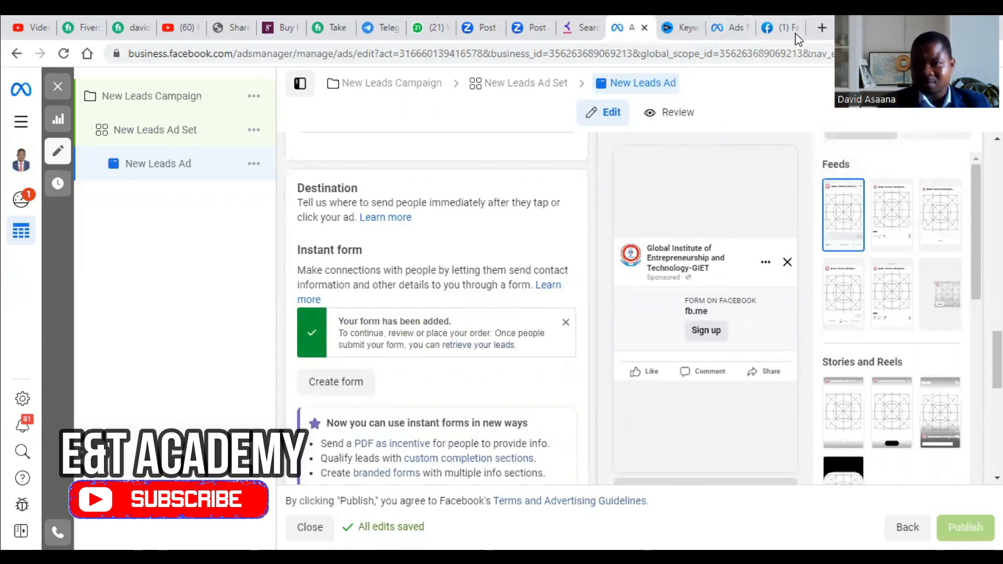
Return to the web development campaign's "Website leads" form, save it as a draft, and close the form editor.
left_click(718, 15)
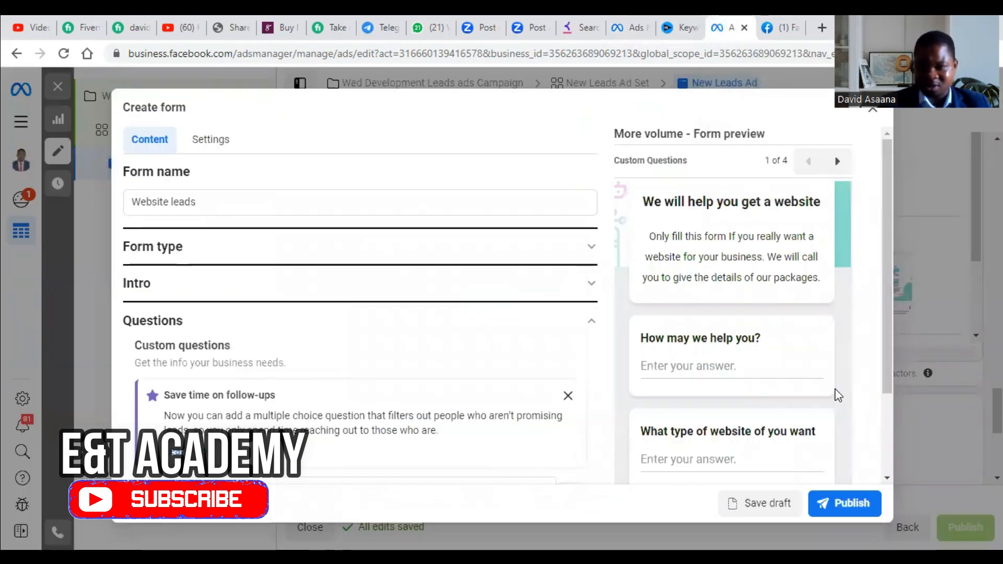
left_click(782, 512)
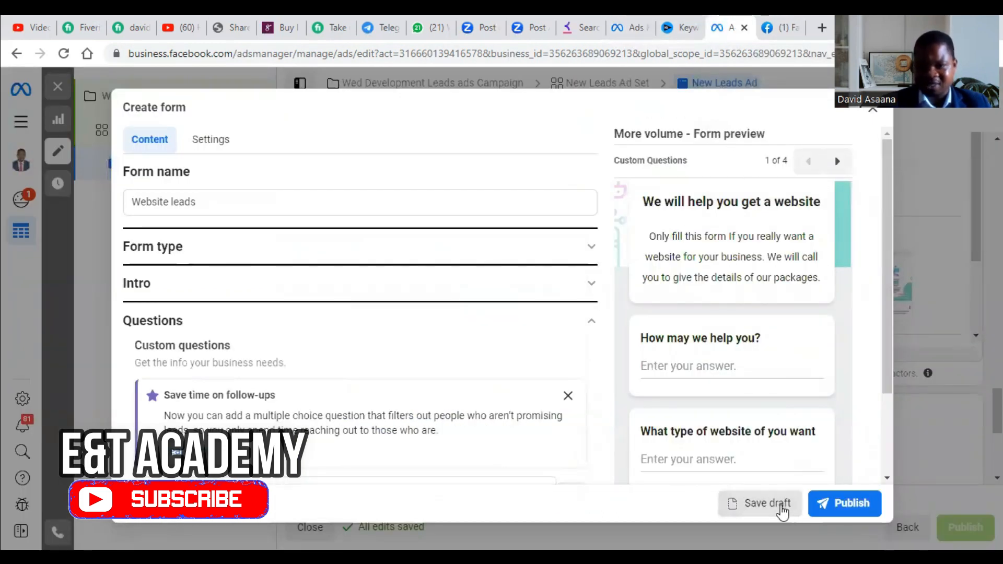
left_click(782, 512)
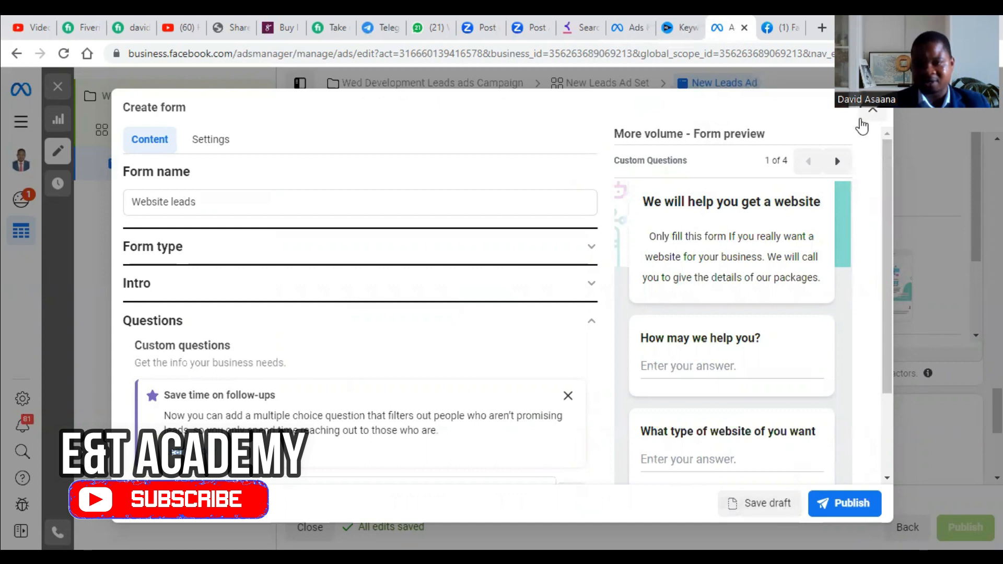
left_click(872, 110)
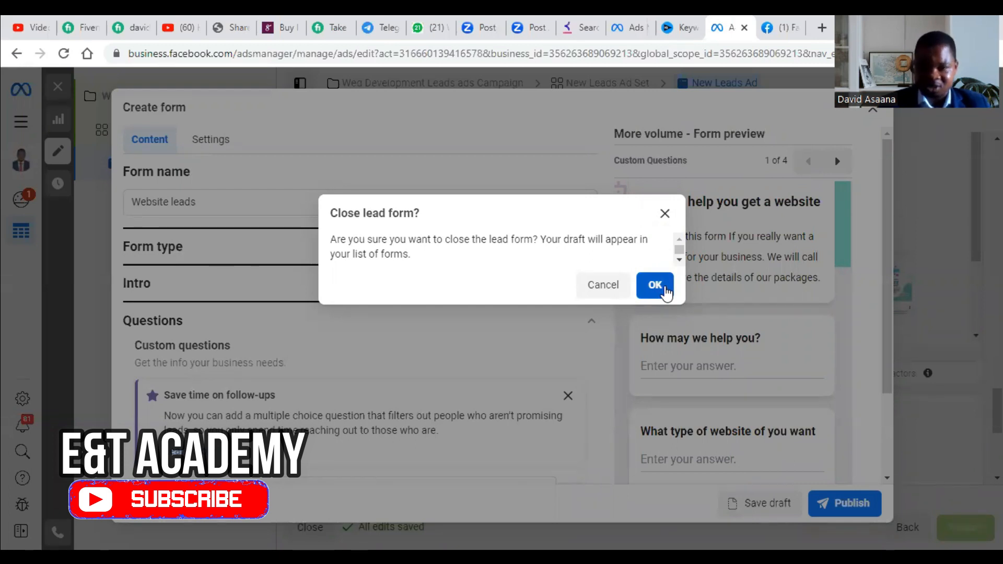
left_click(663, 286)
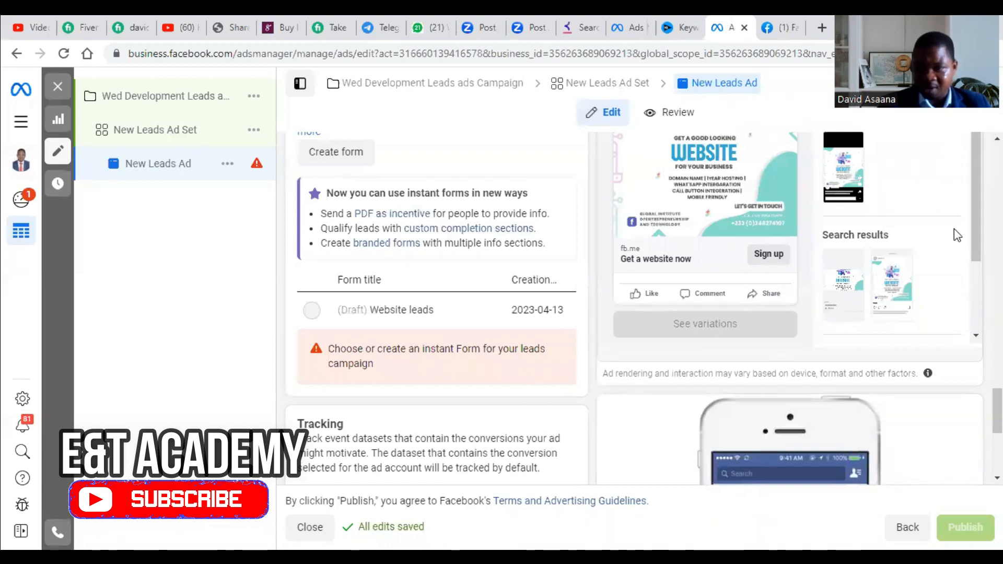
scroll(895, 237, "down", 2)
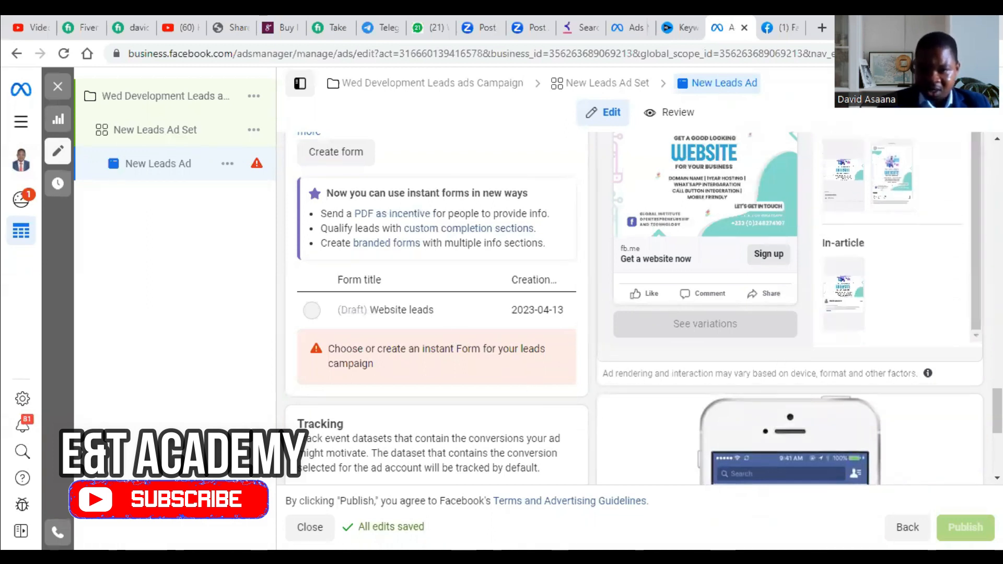
scroll(972, 245, "up", 6)
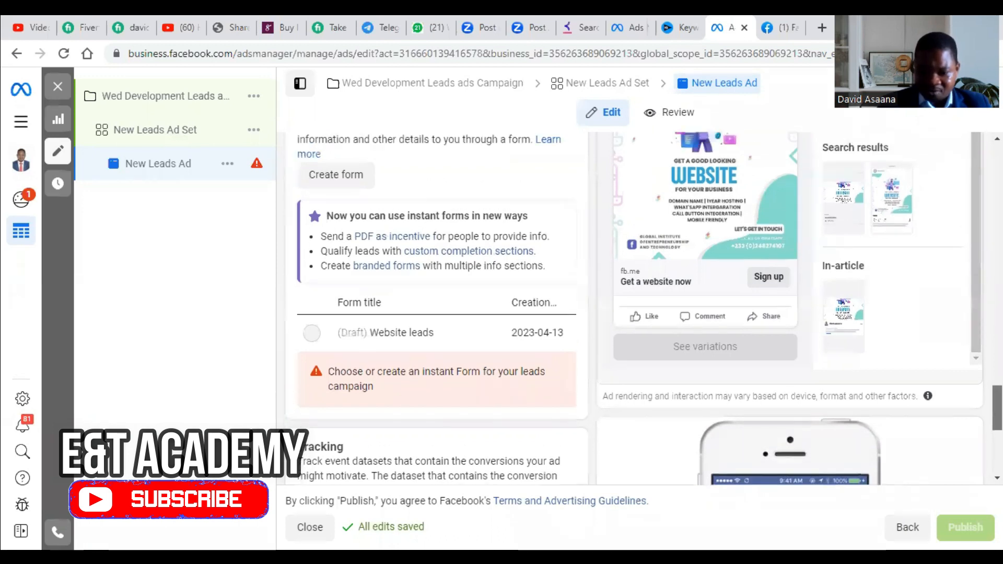
Check the New Leads Ad Set, return to the New Leads Ad, and review the instant form selected under Destination.
scroll(436, 308, "up", 10)
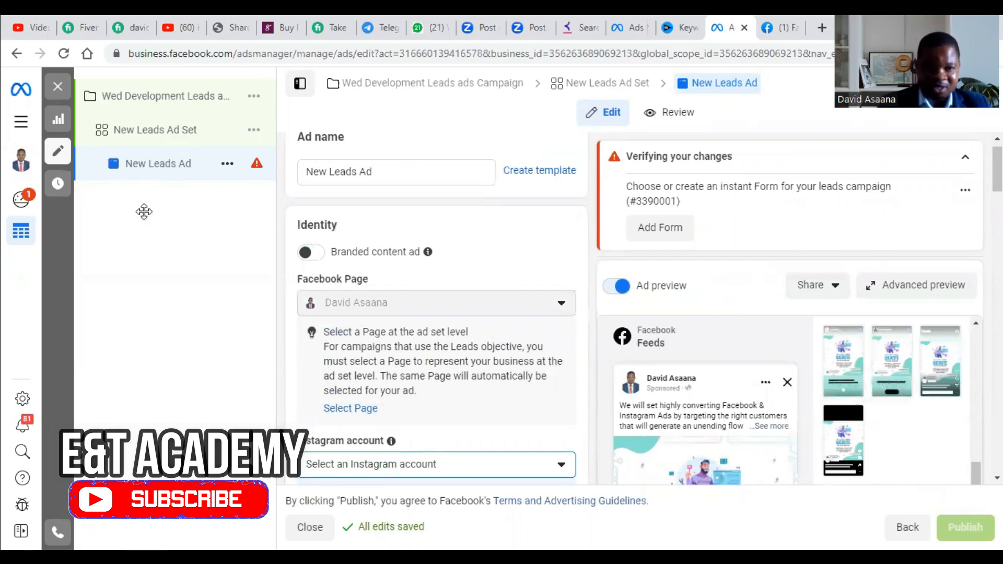
left_click(187, 131)
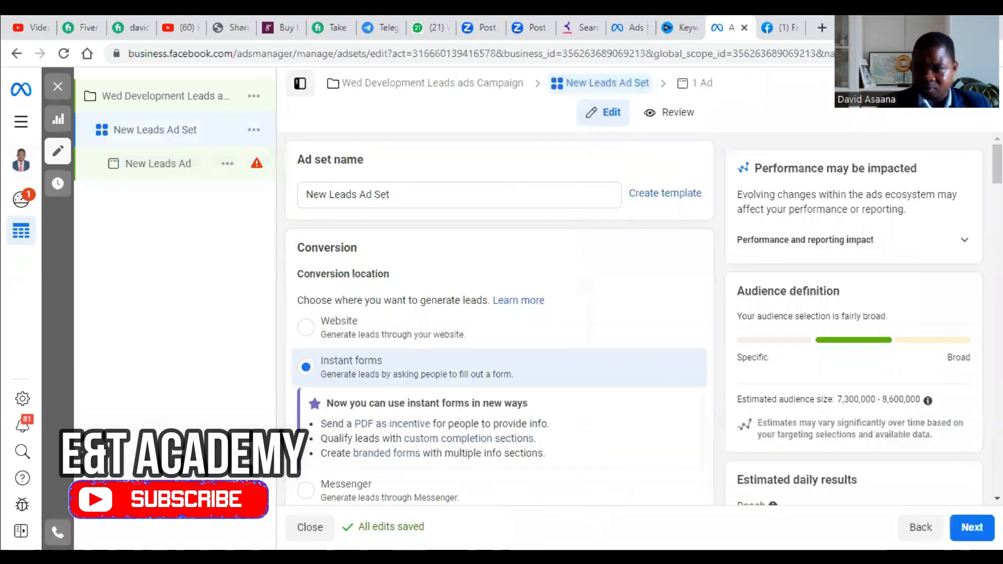
left_click(173, 165)
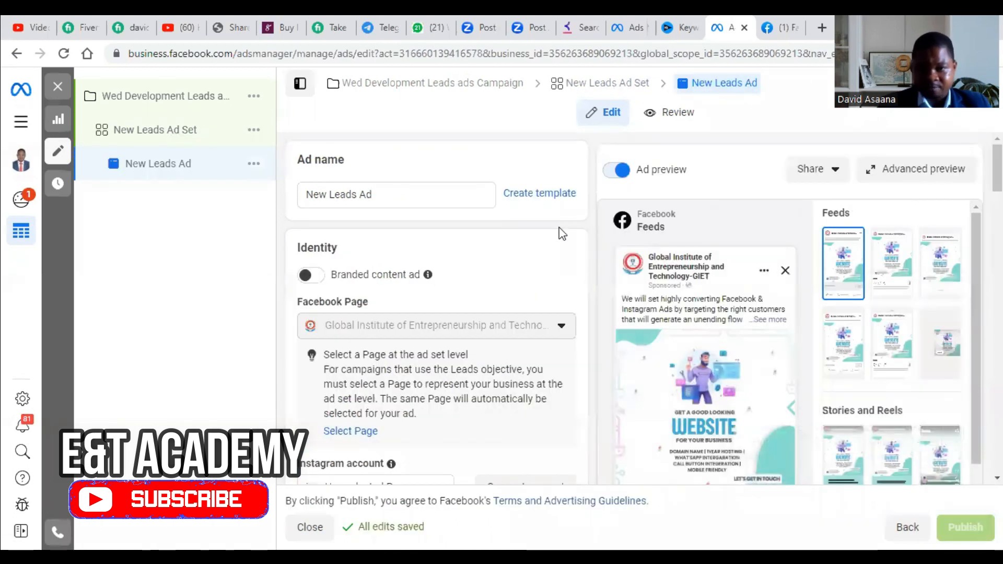
scroll(436, 313, "down", 10)
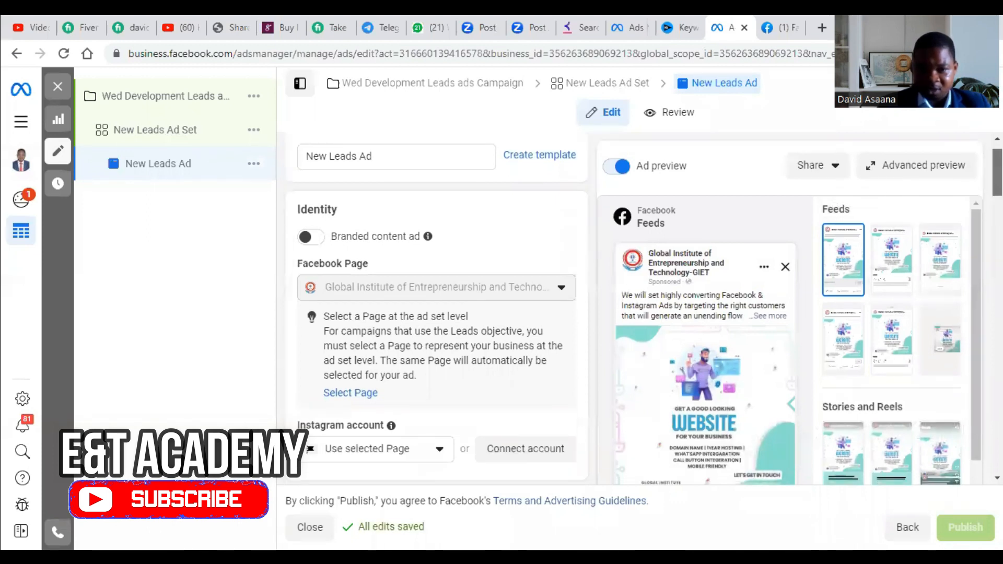
scroll(436, 313, "down", 15)
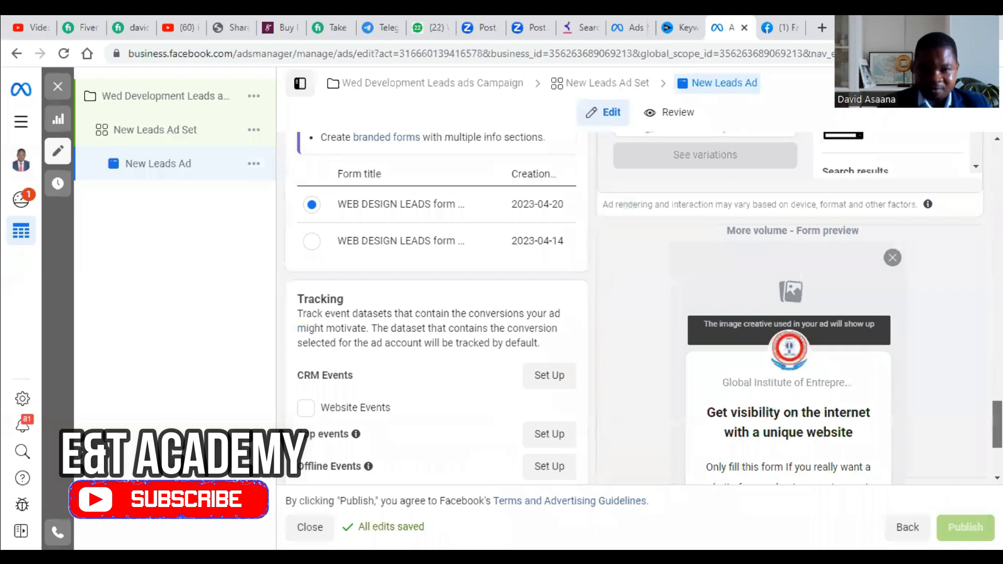
scroll(436, 314, "up", 5)
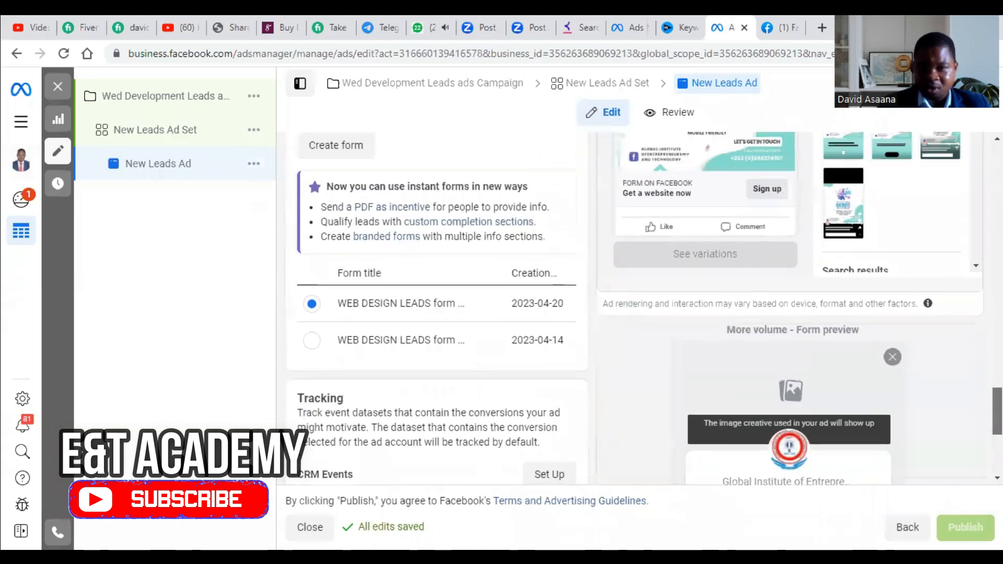
scroll(357, 280, "down", 3)
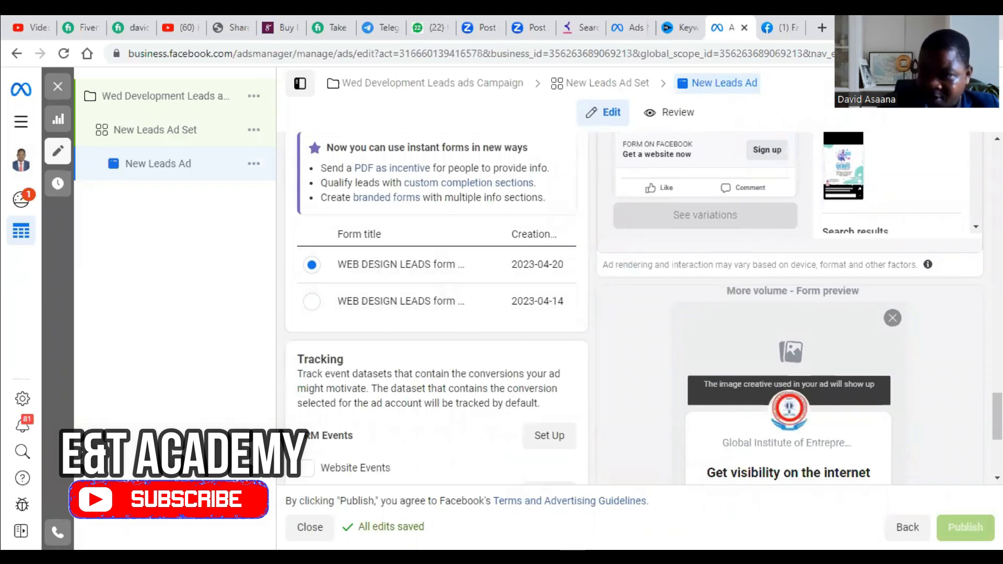
left_click_drag(996, 417, 997, 394)
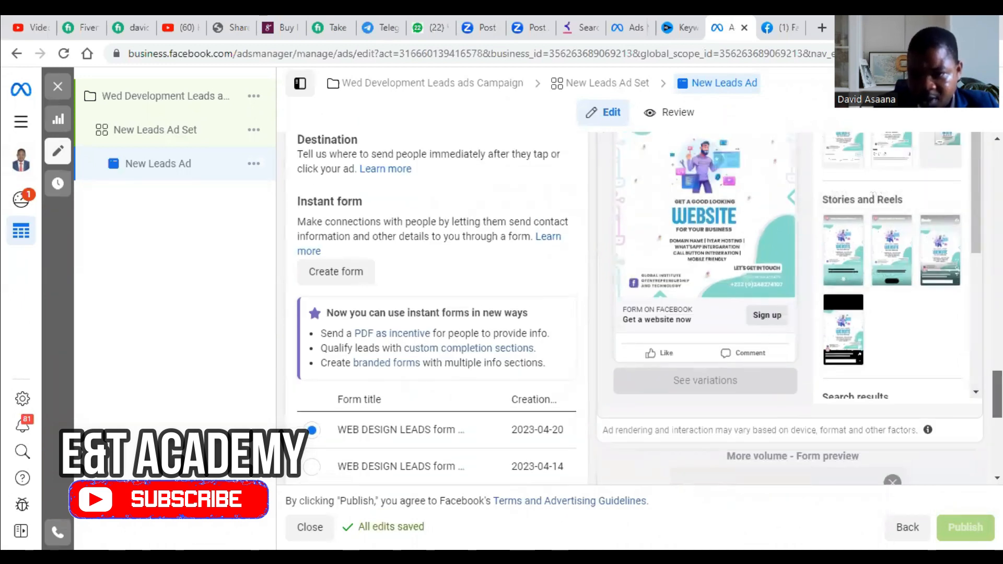
Review the selected instant form's preview, from the custom questions through contact information and privacy review to the message for leads.
left_click_drag(997, 395, 996, 449)
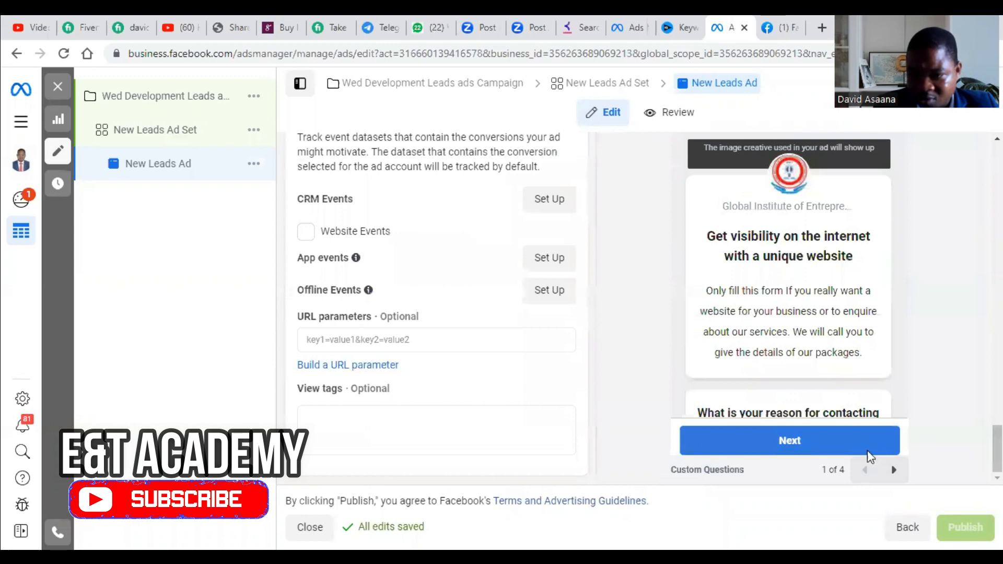
left_click(895, 471)
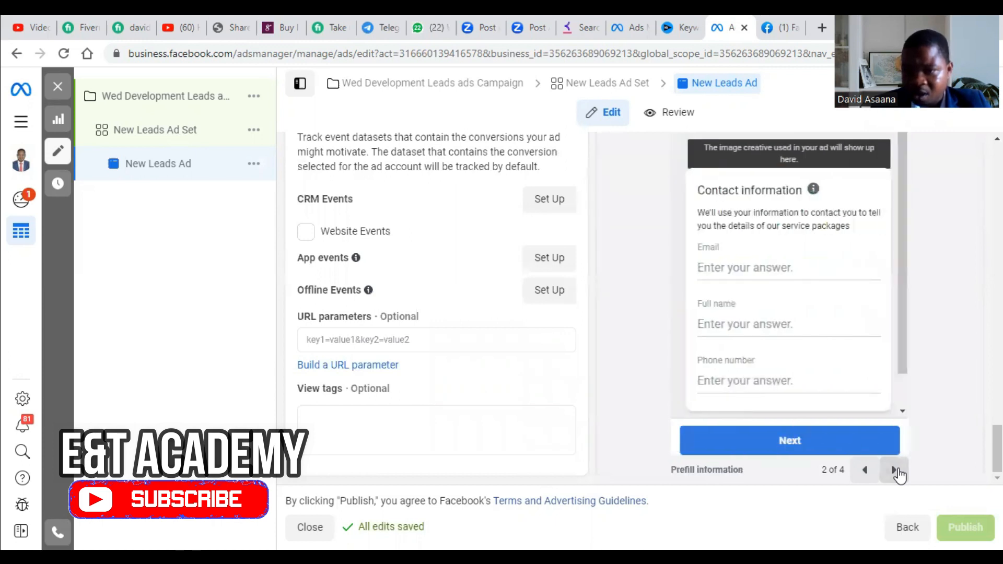
left_click(895, 471)
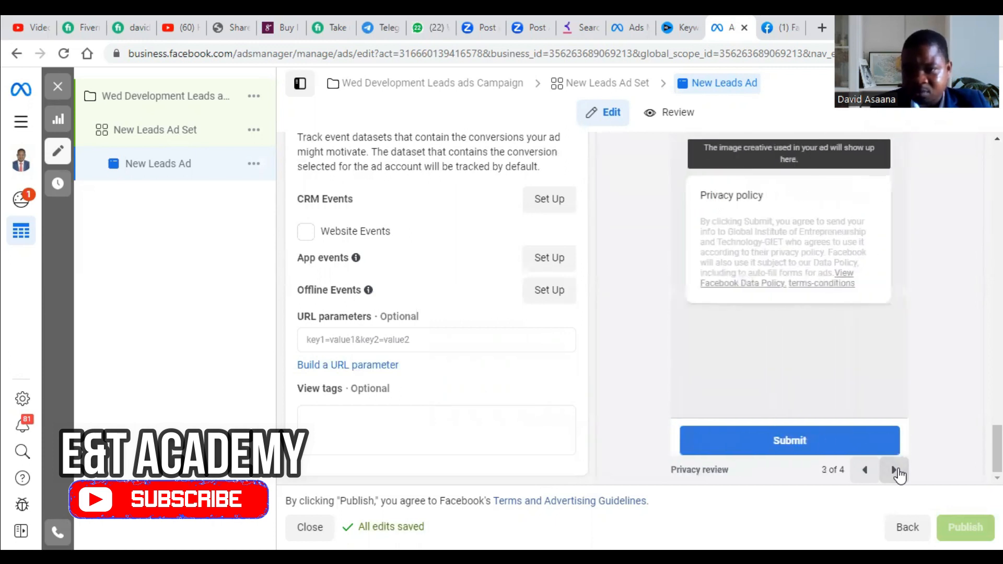
left_click(895, 471)
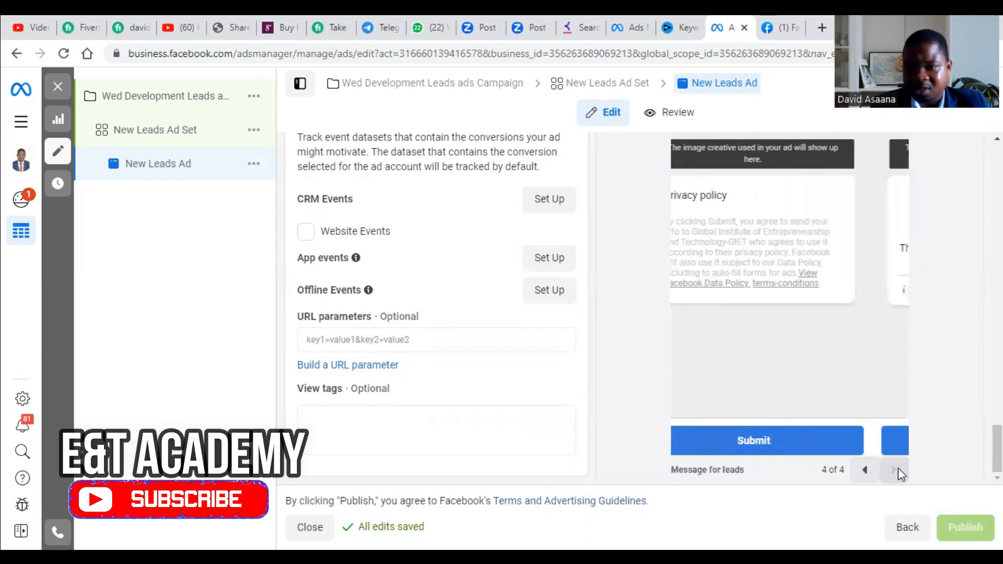